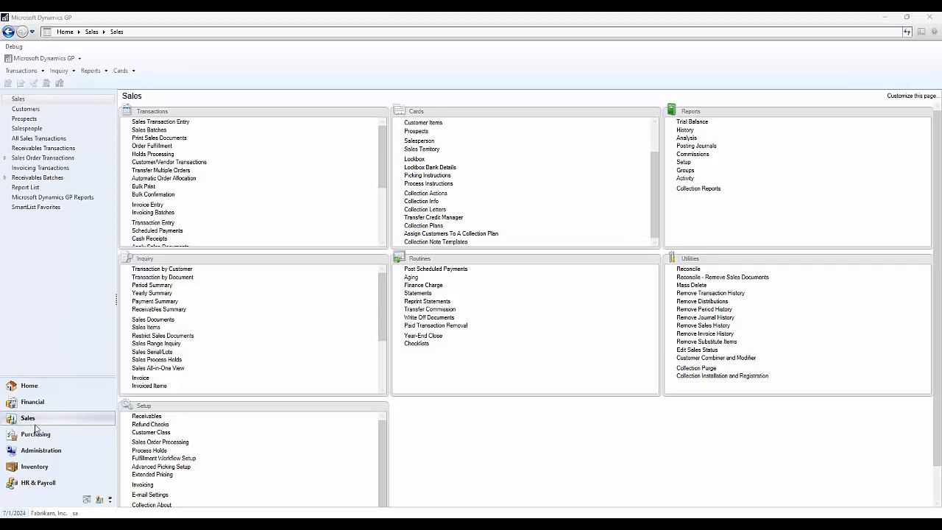
- Open the Collections Management Main Window from the home page shortcuts and position it in the middle of the workspace
click(57, 384)
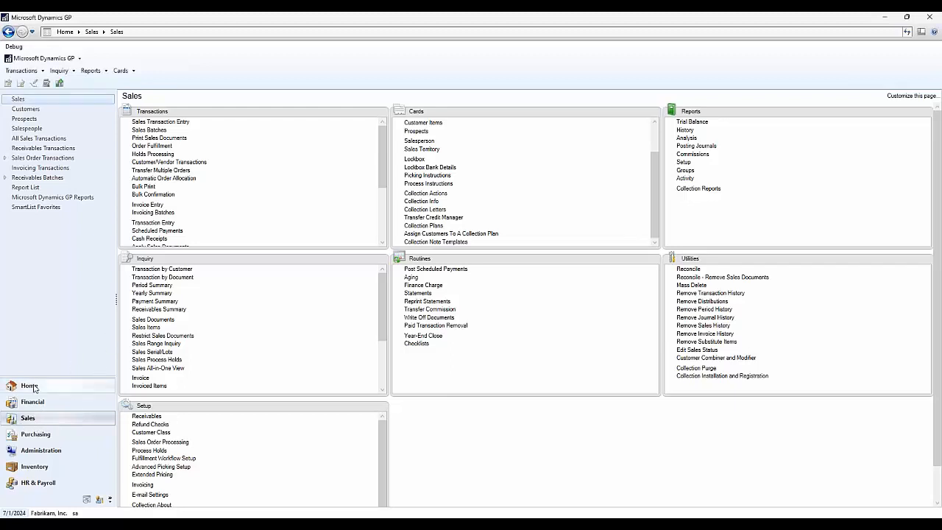
click(59, 119)
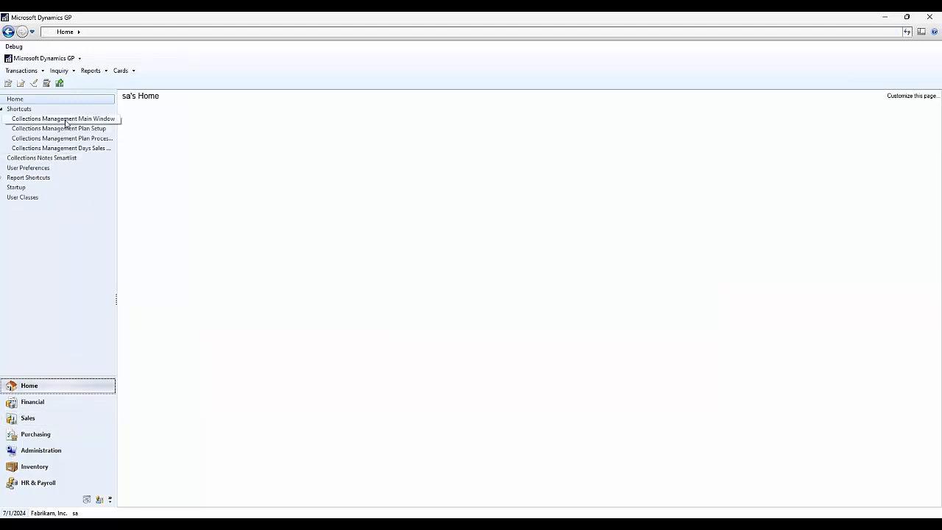
drag(328, 118, 498, 97)
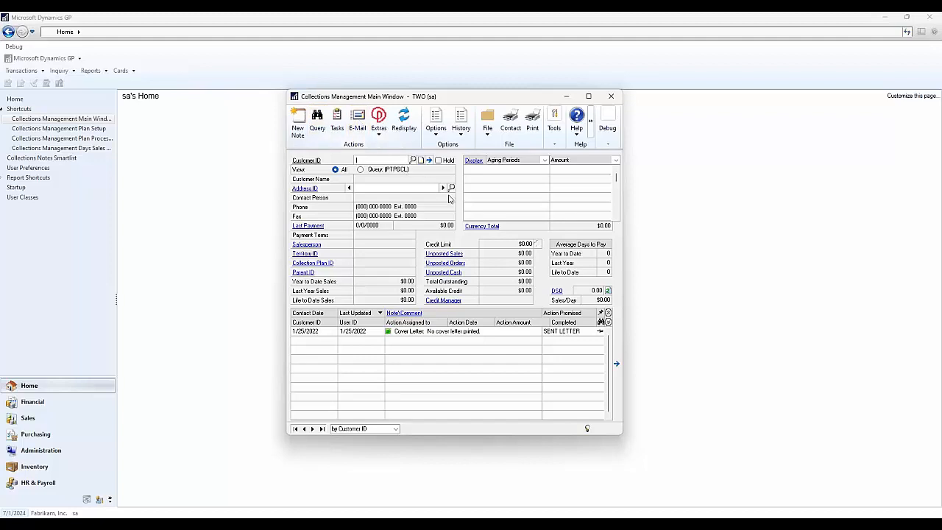
- Look up the customer Aaron Fitz Electrical and load its record into the Collections Management Main Window
click(412, 160)
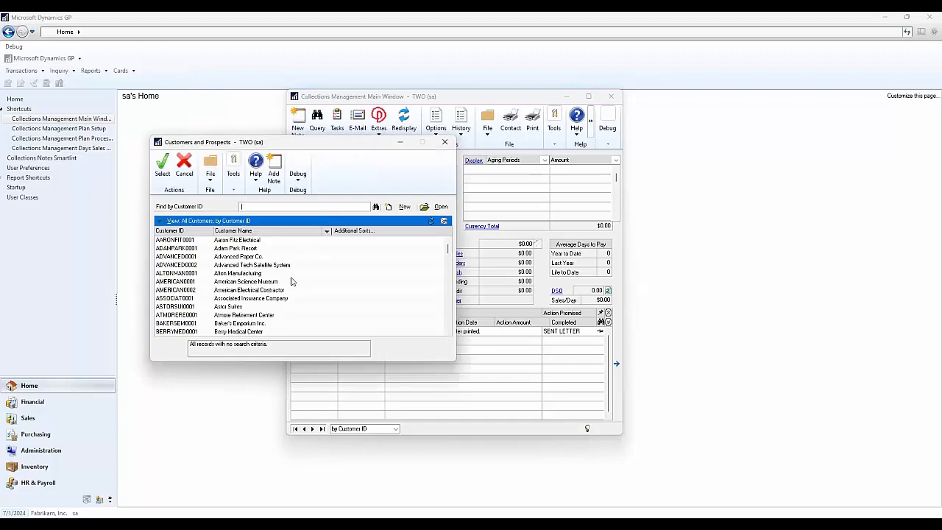
click(259, 241)
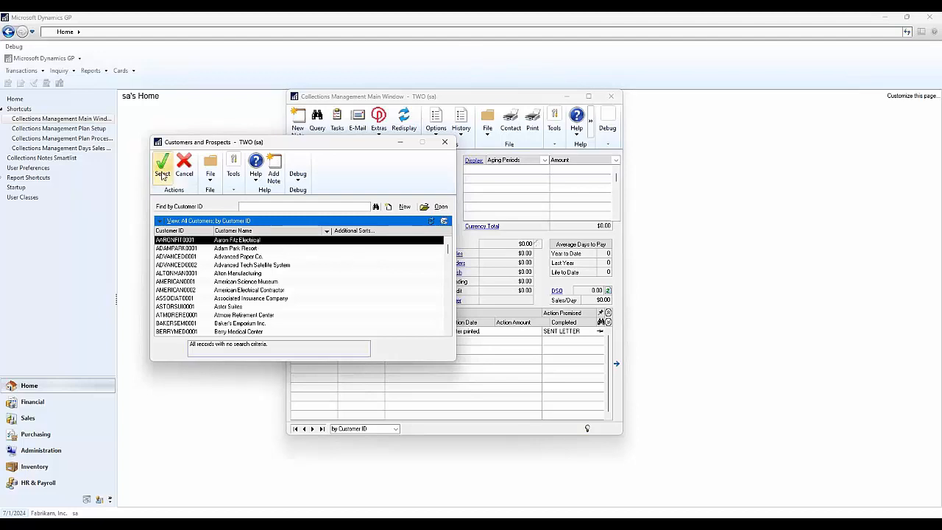
click(163, 175)
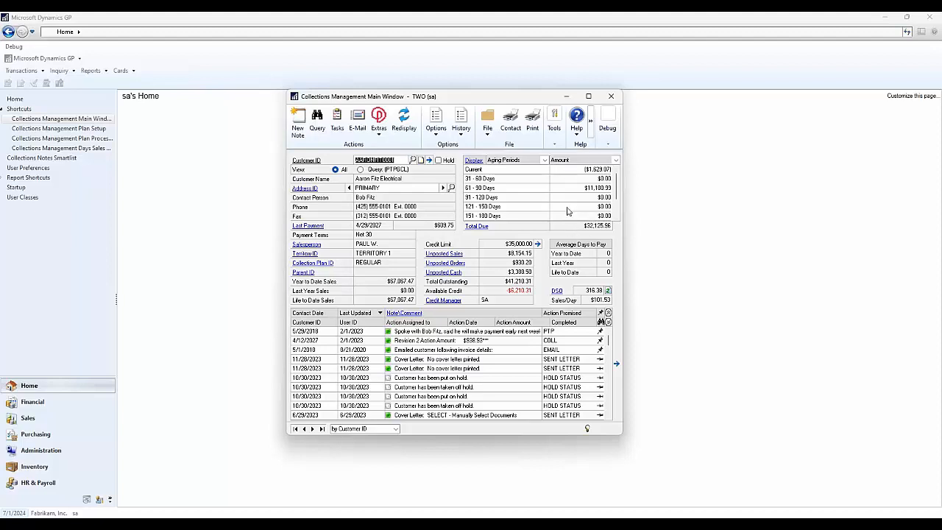
- View the customer's transactions in the 61 - 90 Days aging period, and close the inquiry
click(505, 188)
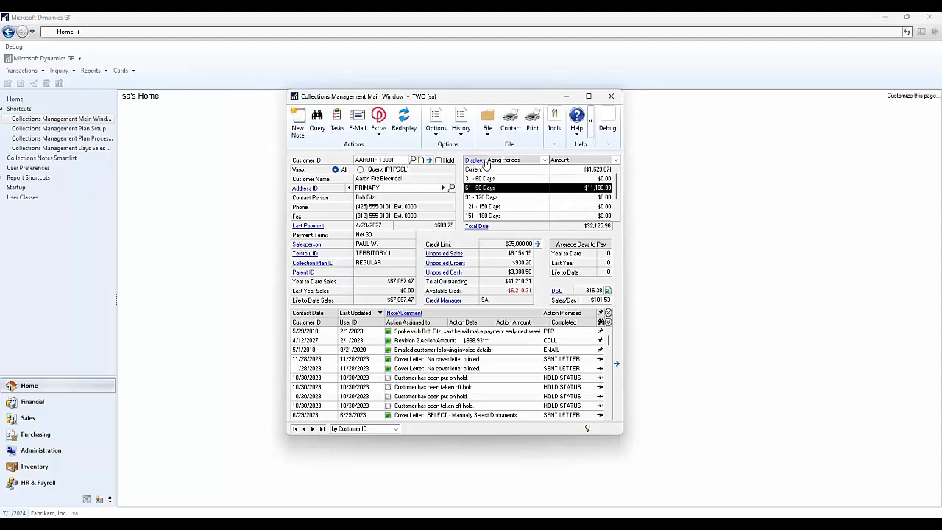
click(472, 160)
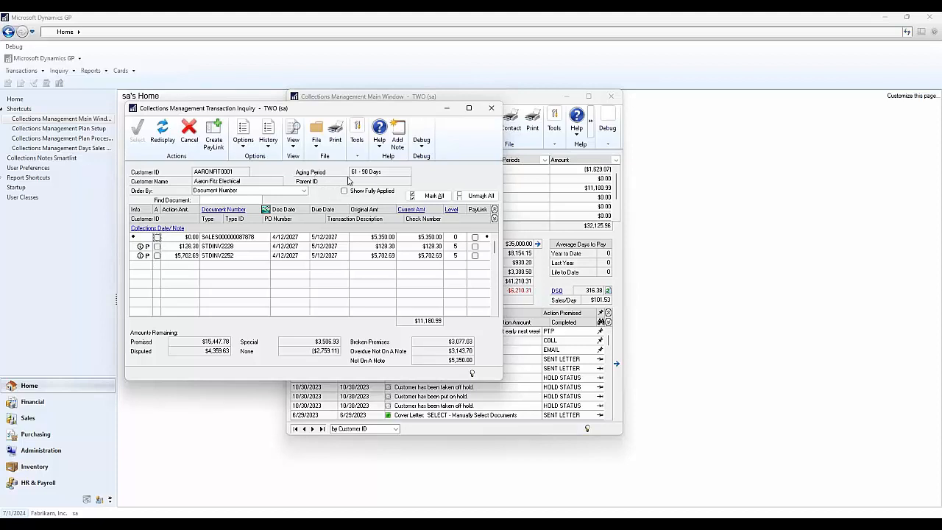
click(490, 107)
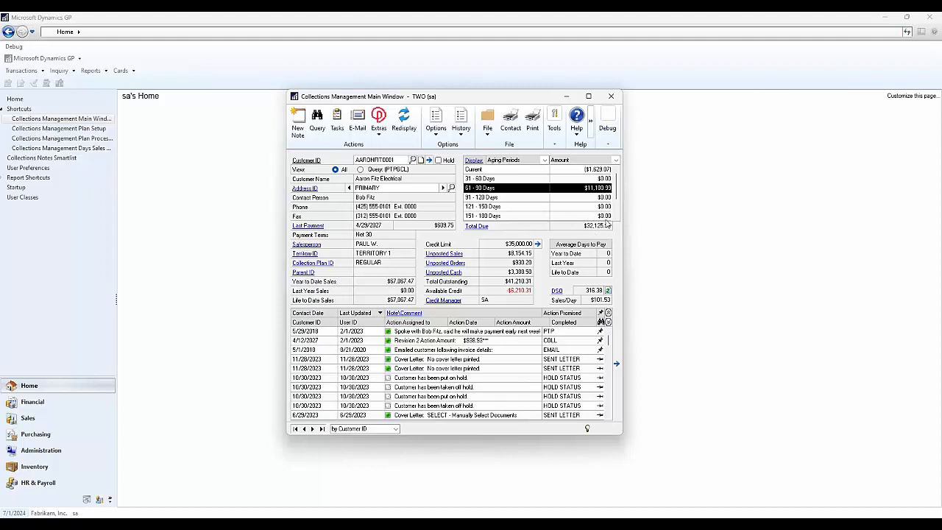
- Review all transactions behind the customer's total due, close the inquiry, and check the oldest aging periods
click(478, 226)
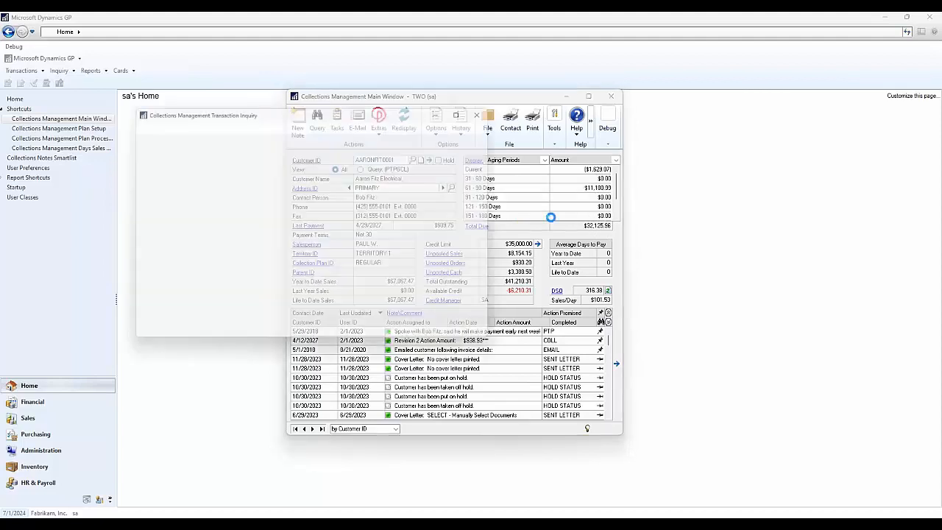
scroll(237, 265, down, 2)
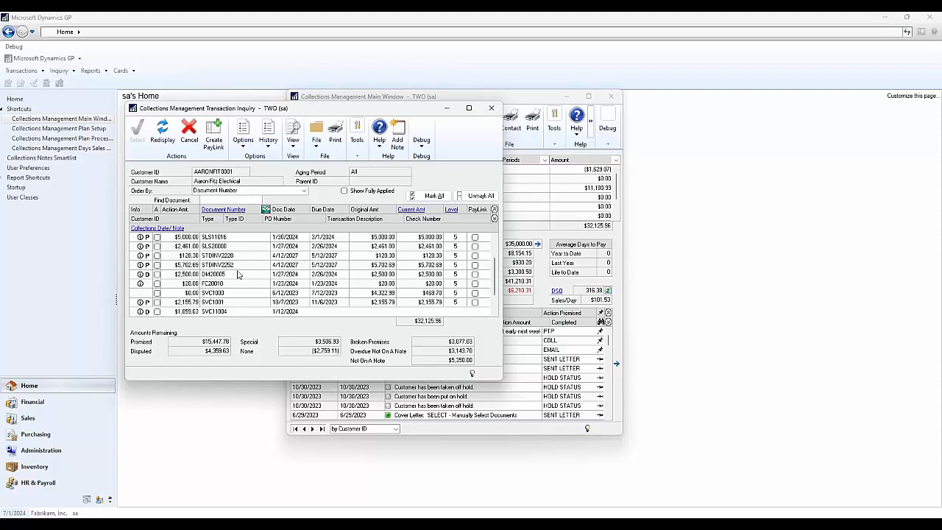
scroll(237, 277, up, 2)
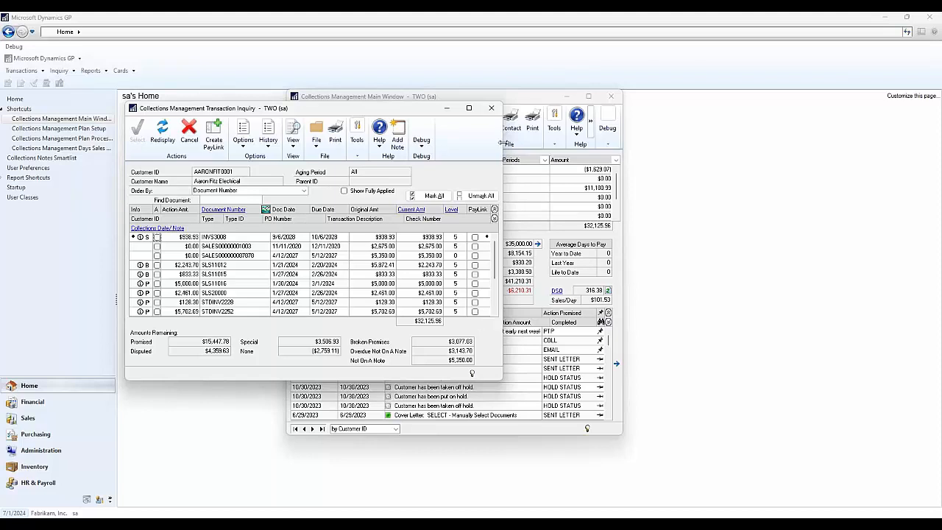
click(492, 109)
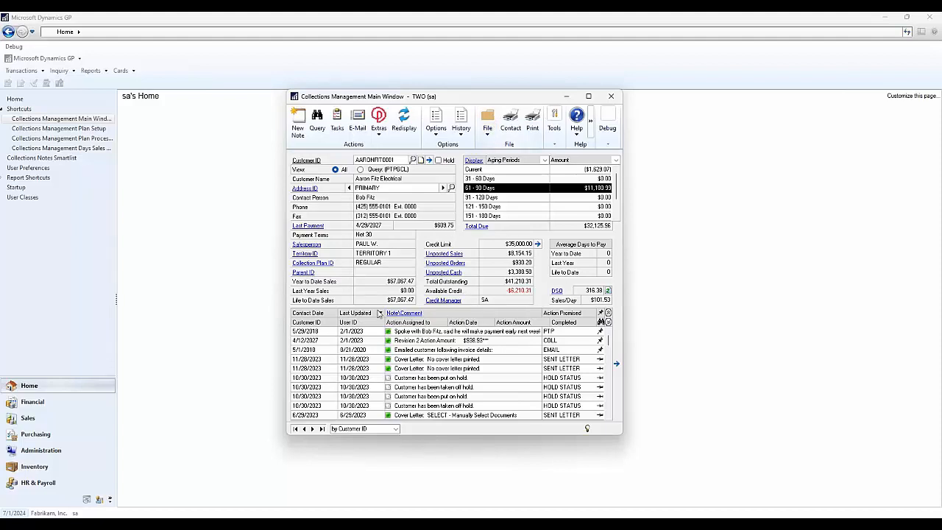
scroll(432, 391, down, 1)
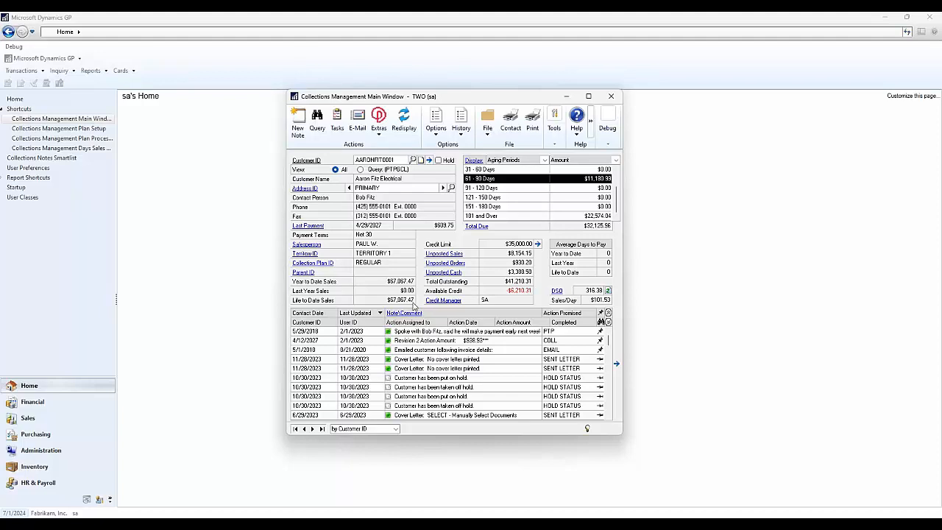
- Open a blank collection note for the customer to view its fields, and close it without entering anything
click(298, 130)
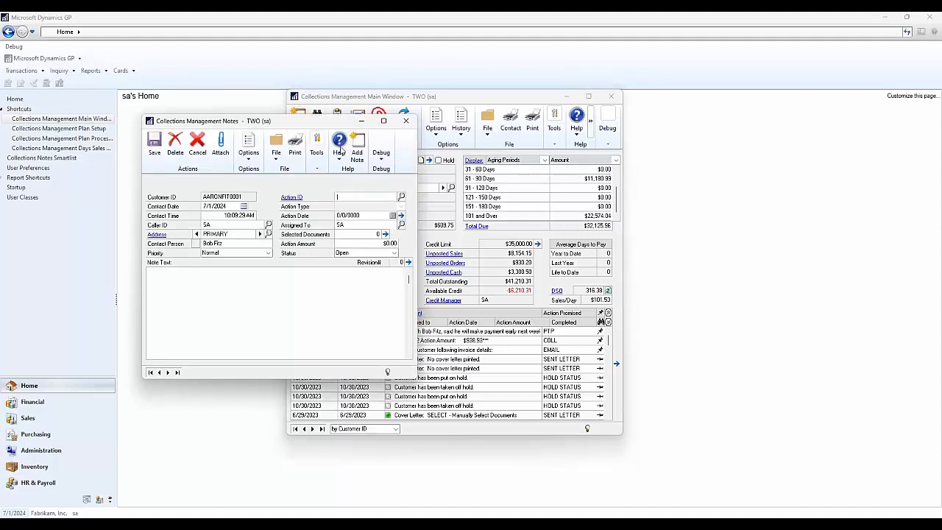
drag(325, 124, 283, 113)
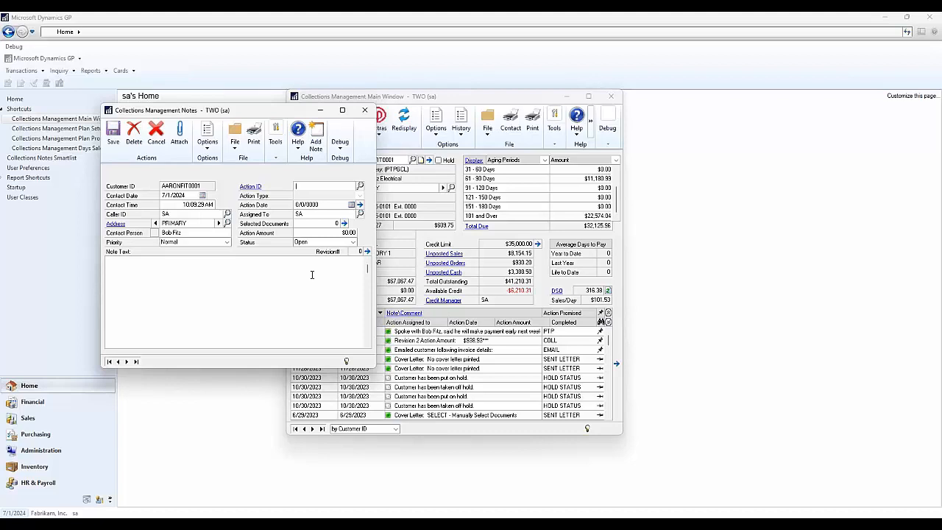
click(365, 110)
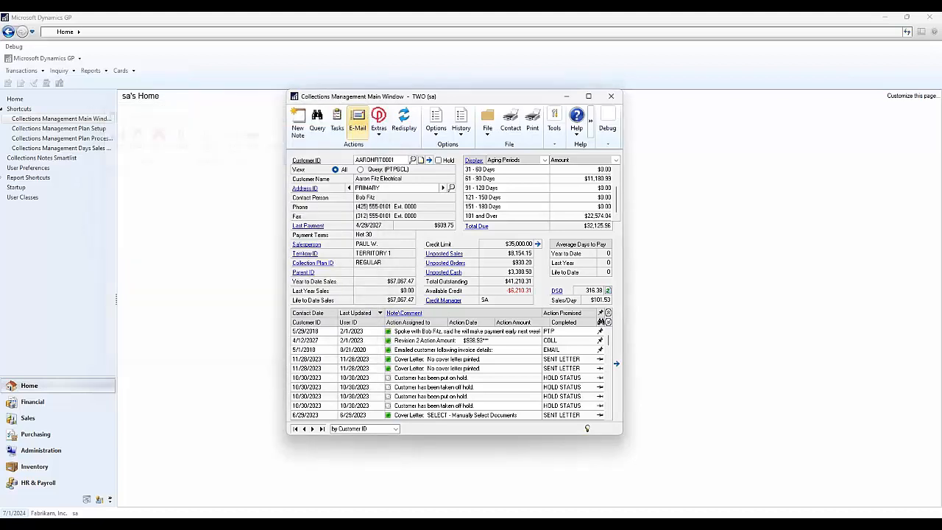
- Open the customer's existing promise-to-pay (PTP) note and arrange it side by side with the main window
double_click(454, 335)
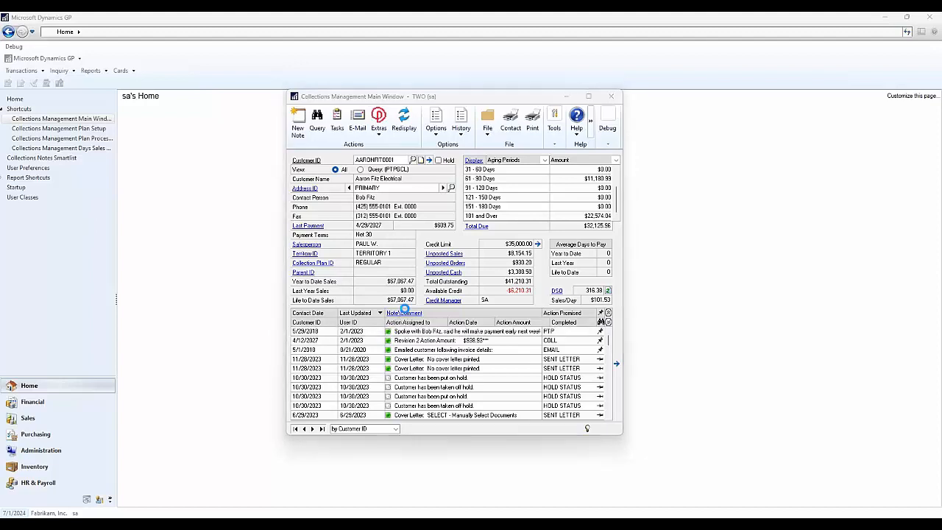
drag(235, 122, 596, 148)
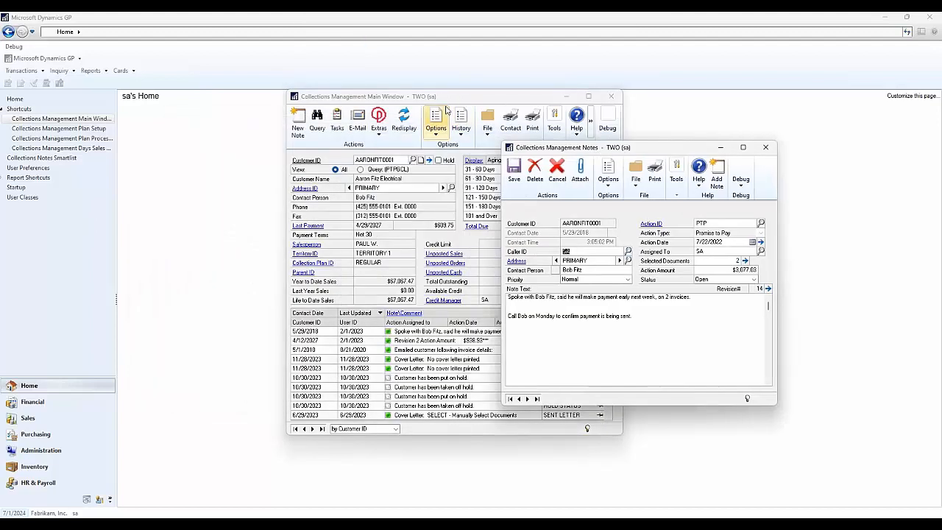
drag(429, 101, 304, 112)
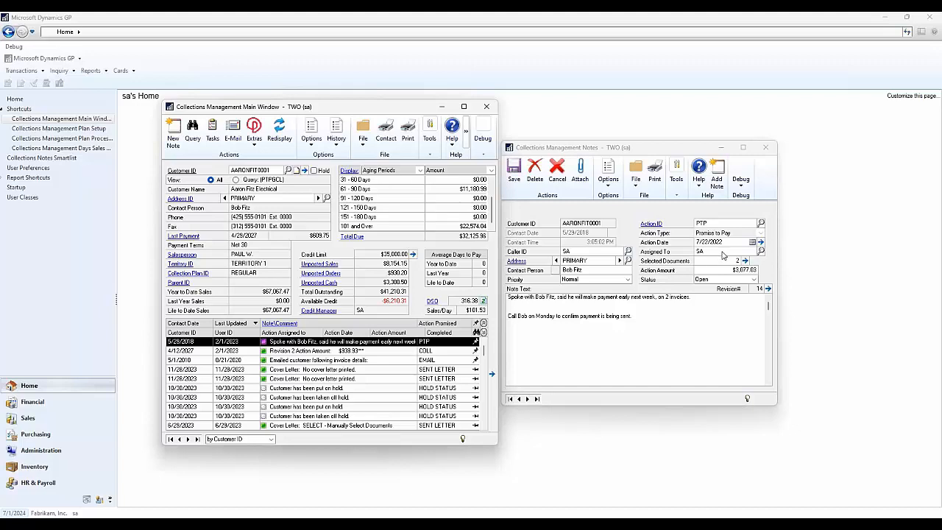
- Examine the action IDs available for the note and their types, including CIM, COLL and DISPUTE, and close the lookup without choosing one
click(760, 222)
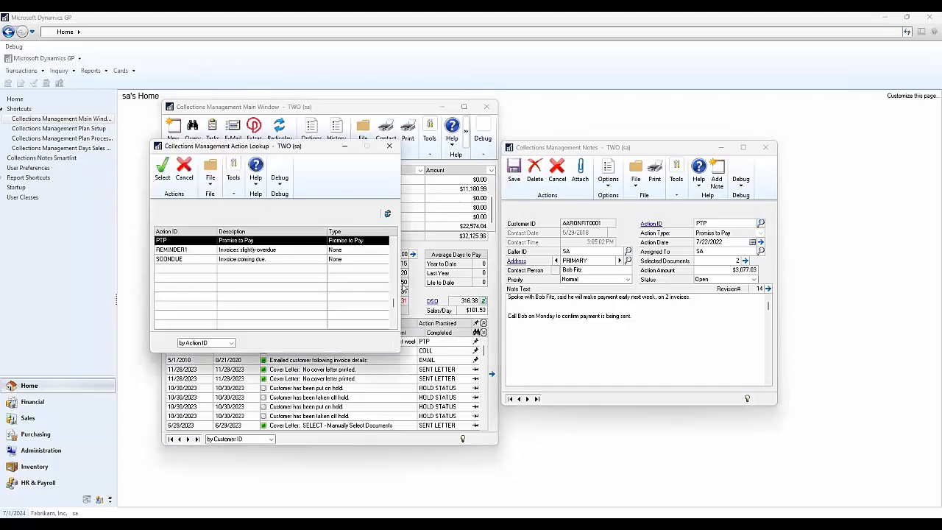
scroll(298, 276, up, 1)
scroll(284, 277, up, 1)
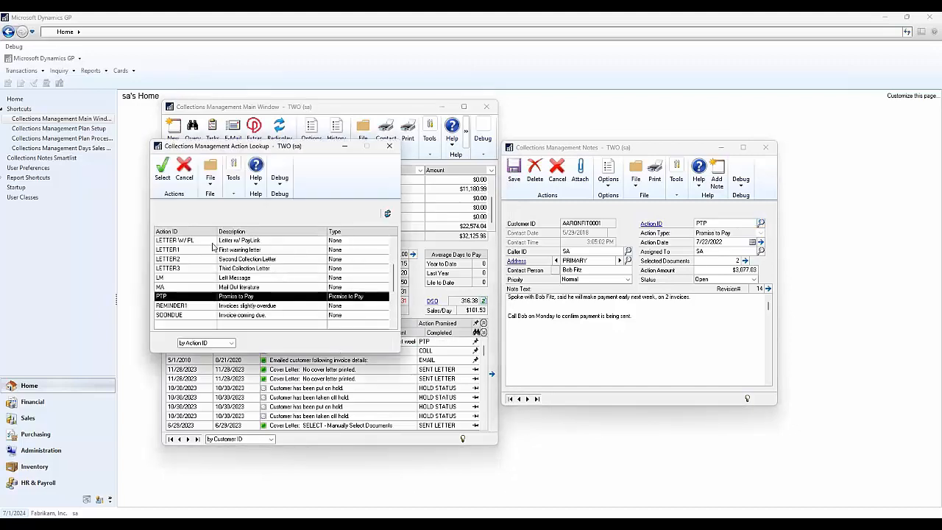
scroll(220, 283, up, 4)
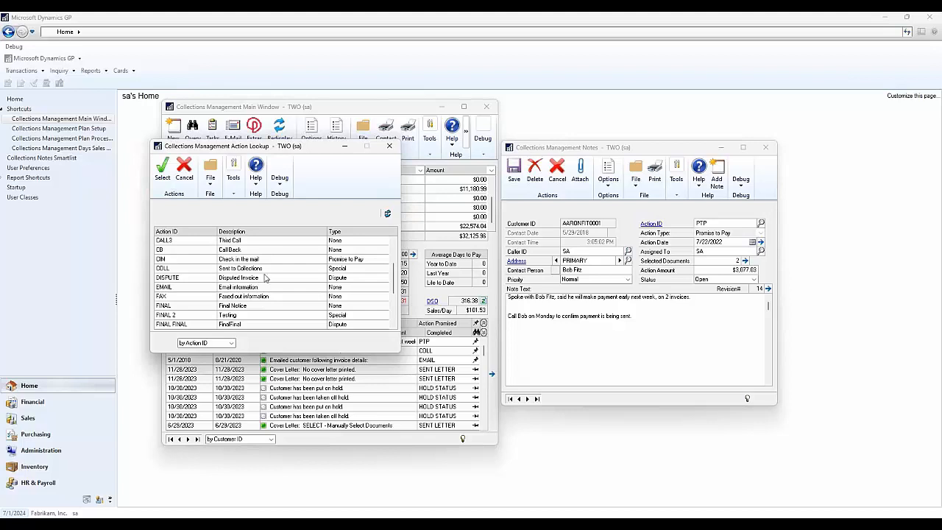
click(285, 262)
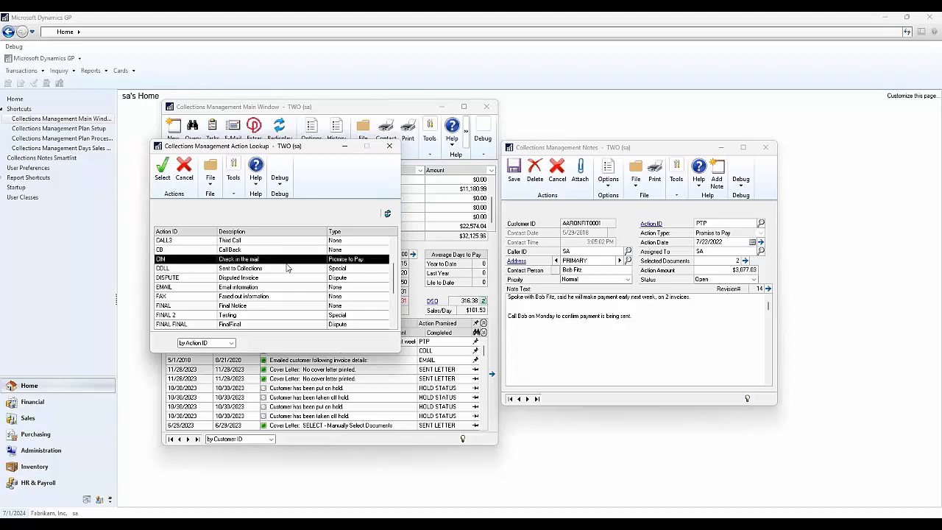
click(286, 270)
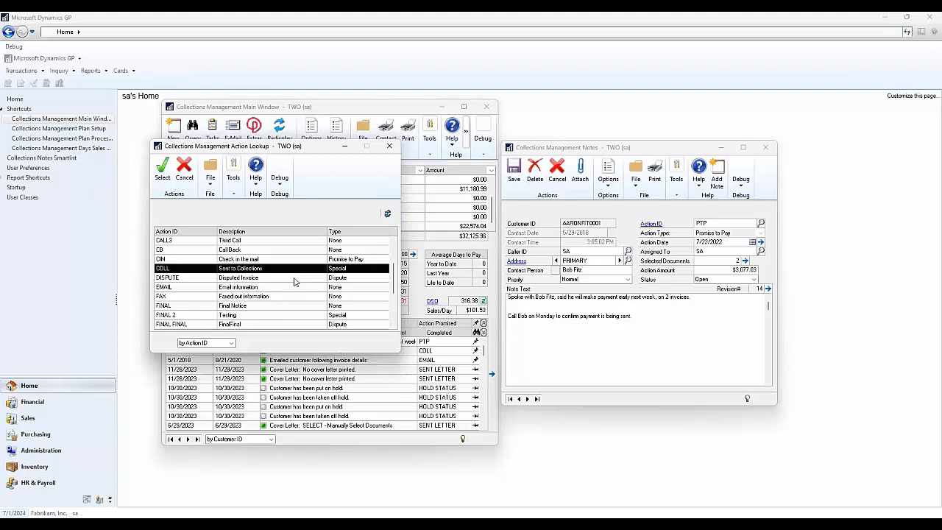
click(295, 279)
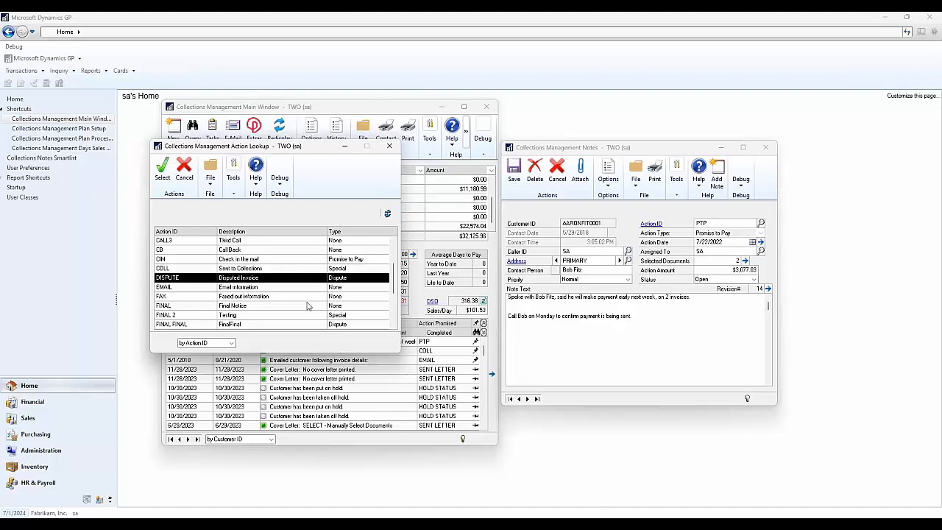
scroll(243, 291, down, 2)
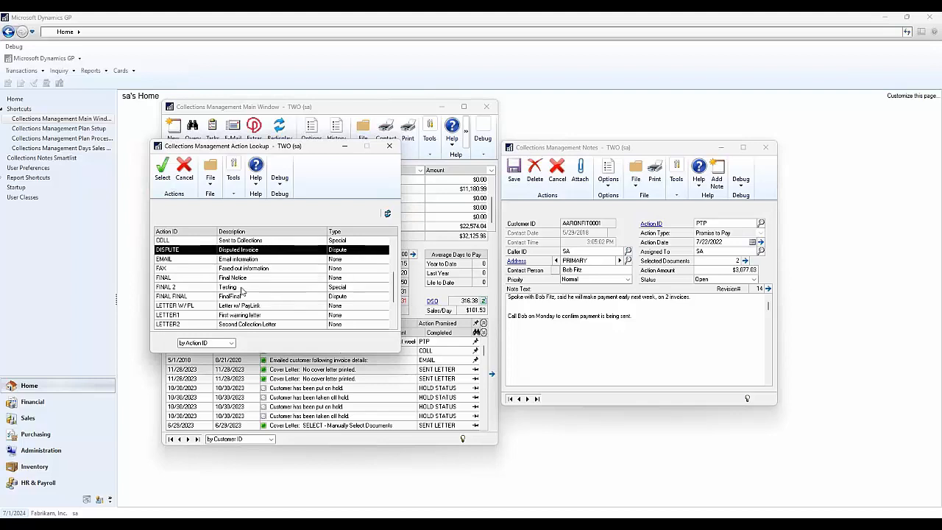
scroll(258, 300, up, 1)
scroll(268, 297, up, 1)
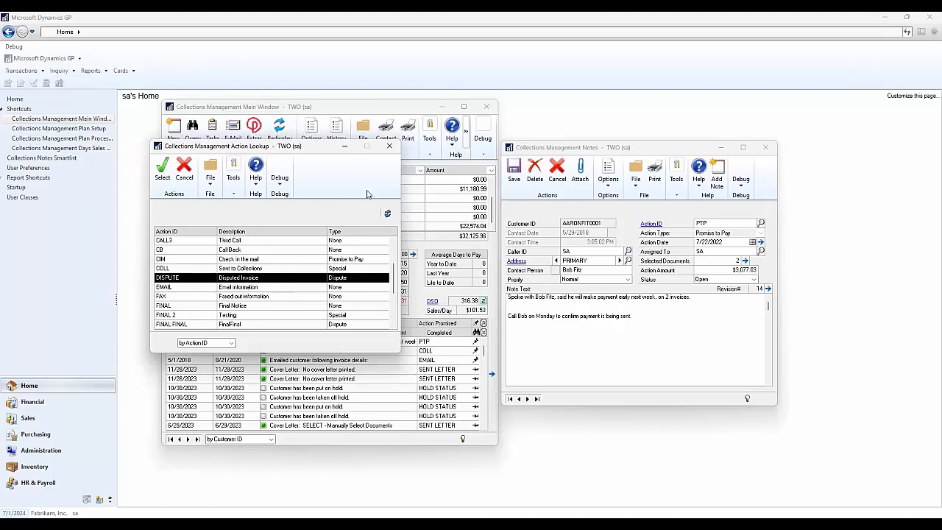
click(390, 147)
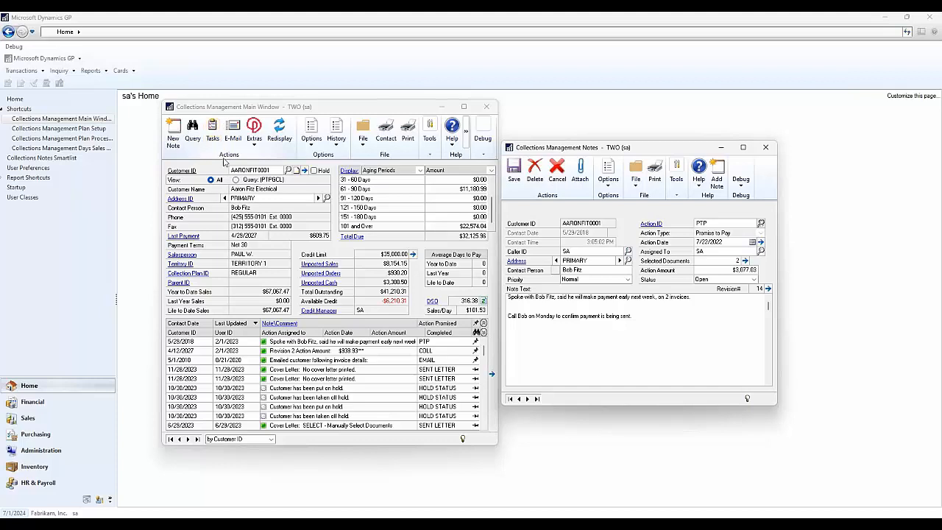
- Review which invoices are attached to the promise-to-pay note, and close the document selection unchanged
click(744, 261)
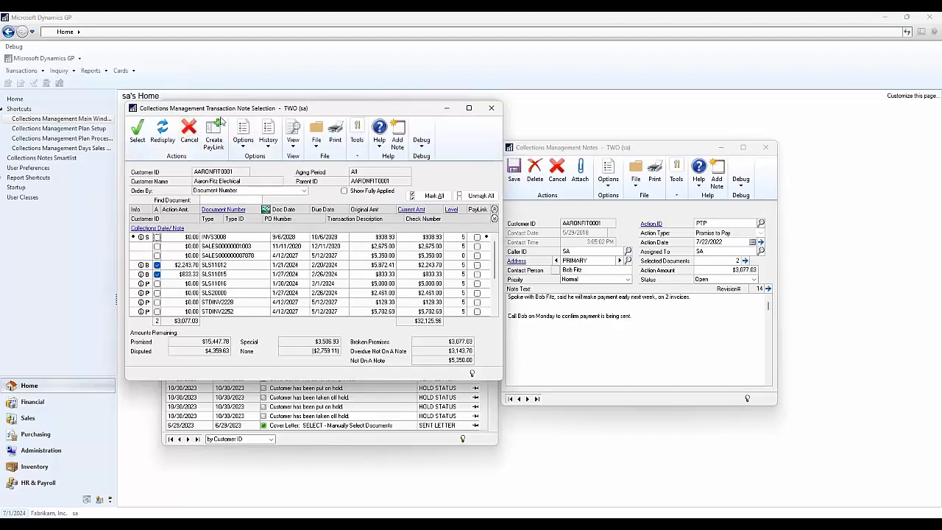
scroll(255, 275, down, 3)
scroll(254, 283, down, 1)
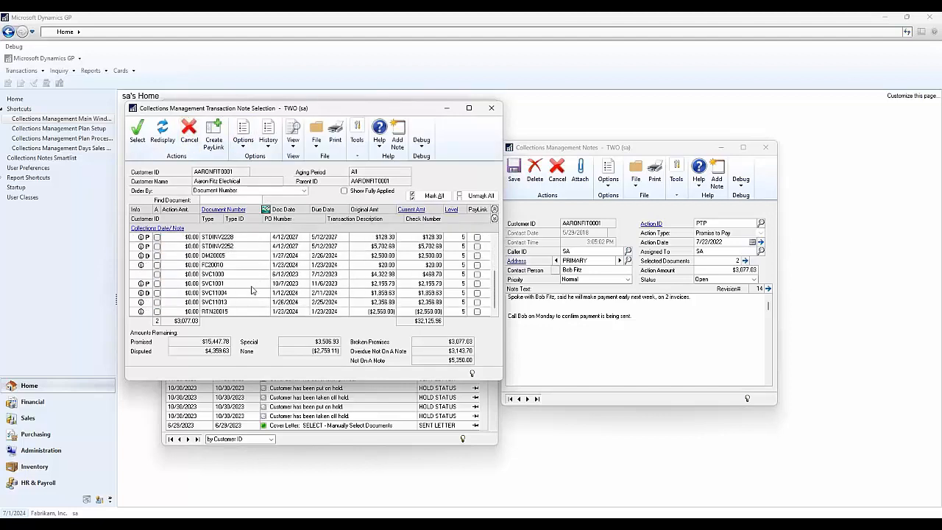
scroll(251, 293, up, 4)
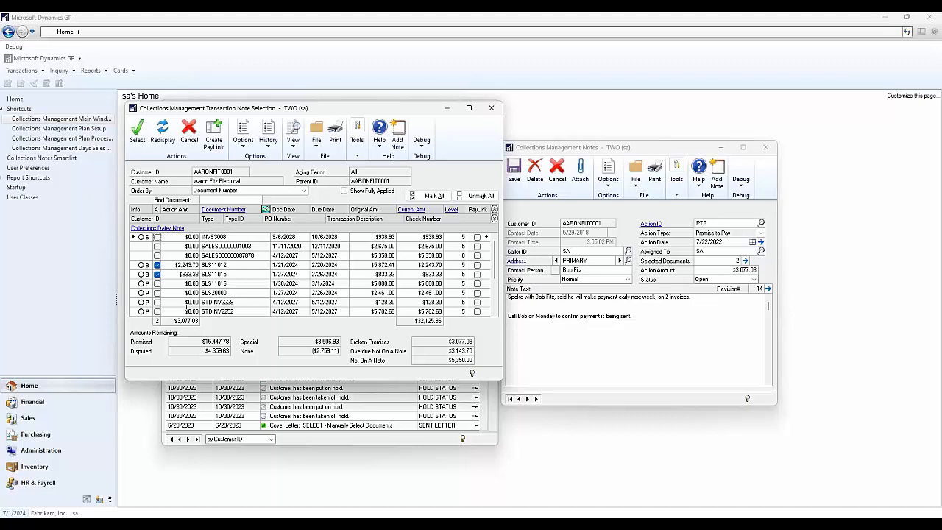
click(491, 107)
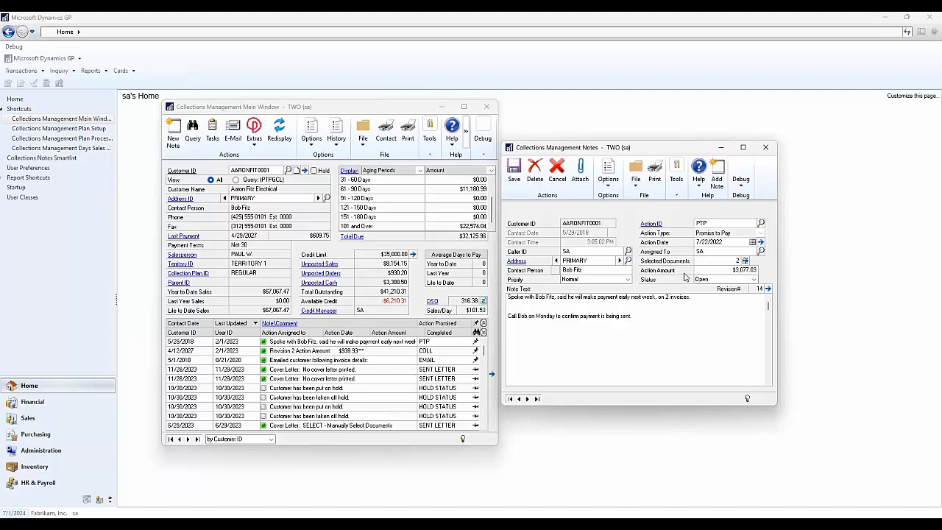
- Close the promise-to-pay note and open the Collections Management Task List
click(765, 148)
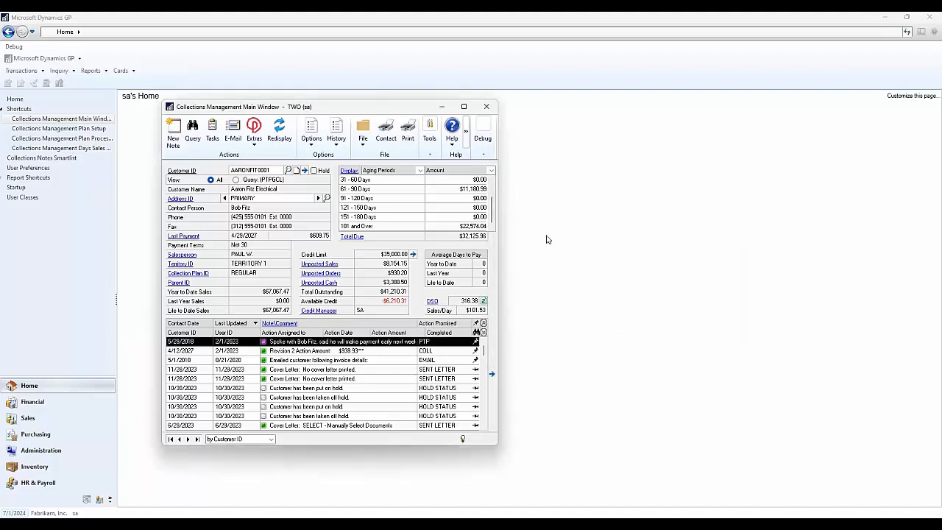
click(212, 140)
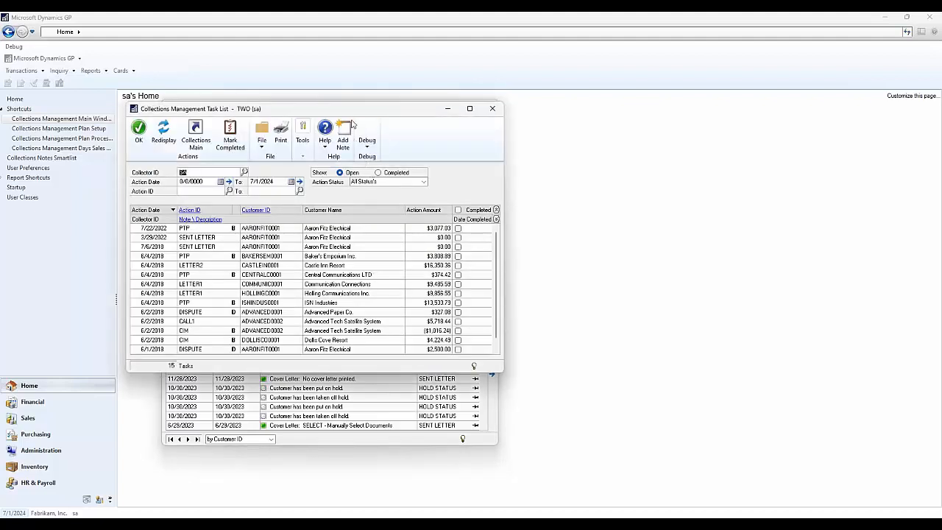
- Look through the collectors available for filtering the task list, and close the lookup without choosing a different one
drag(344, 112, 363, 108)
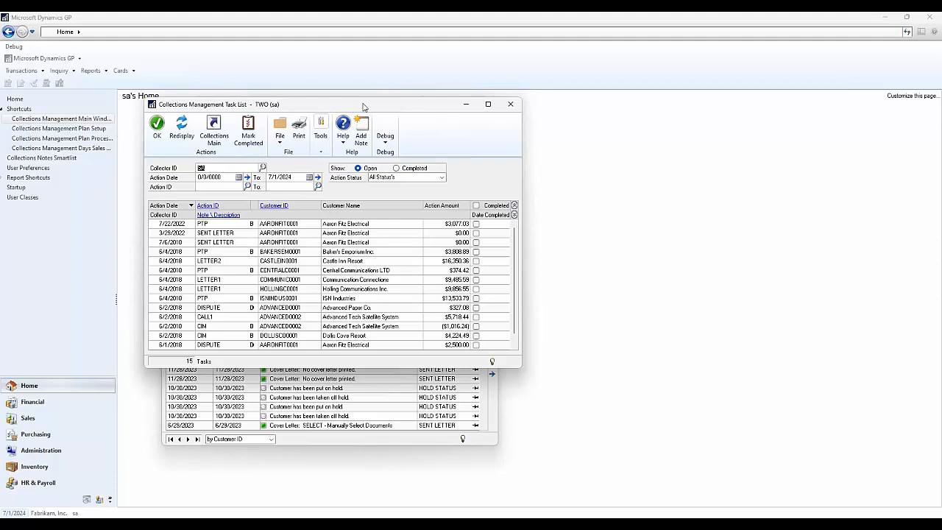
click(264, 167)
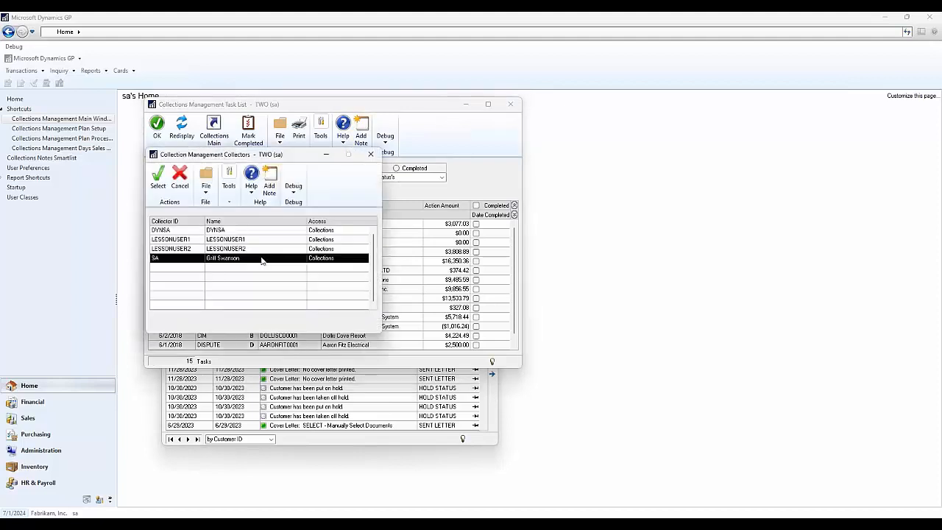
click(239, 231)
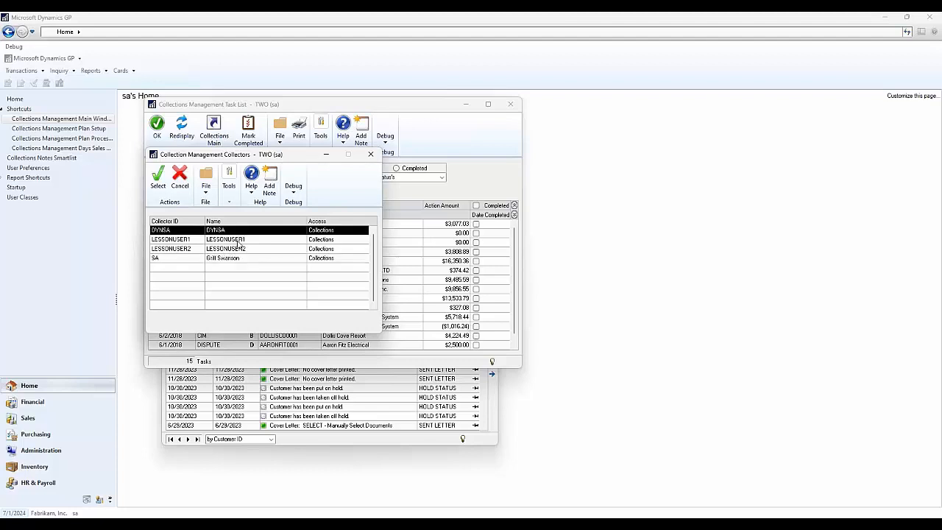
drag(238, 245, 250, 264)
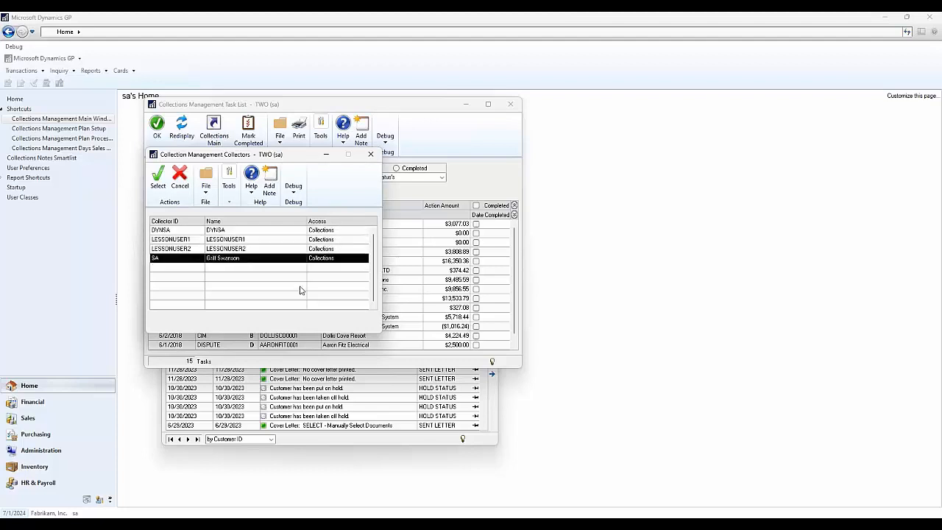
click(370, 154)
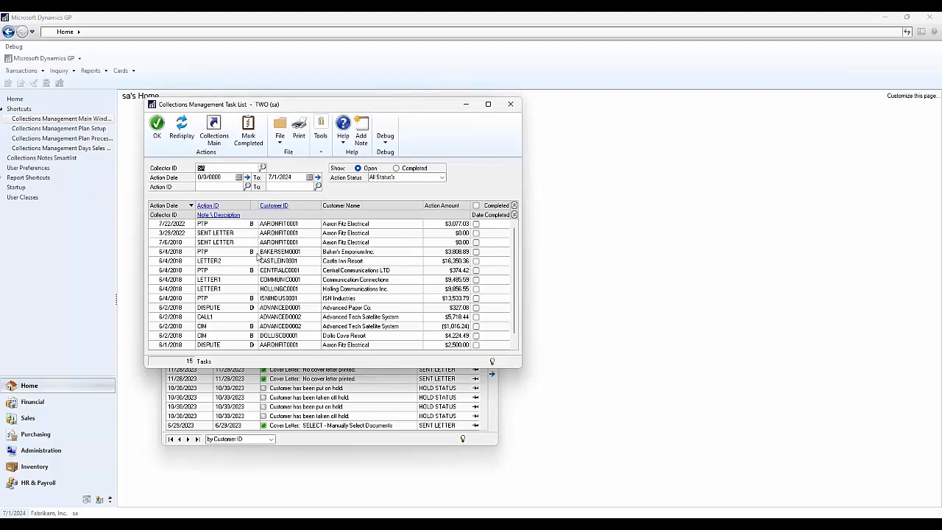
- View the note behind the 7/22/2022 PTP task for AARONFIT0001, and check the collector's completed tasks before returning to the open ones
click(162, 227)
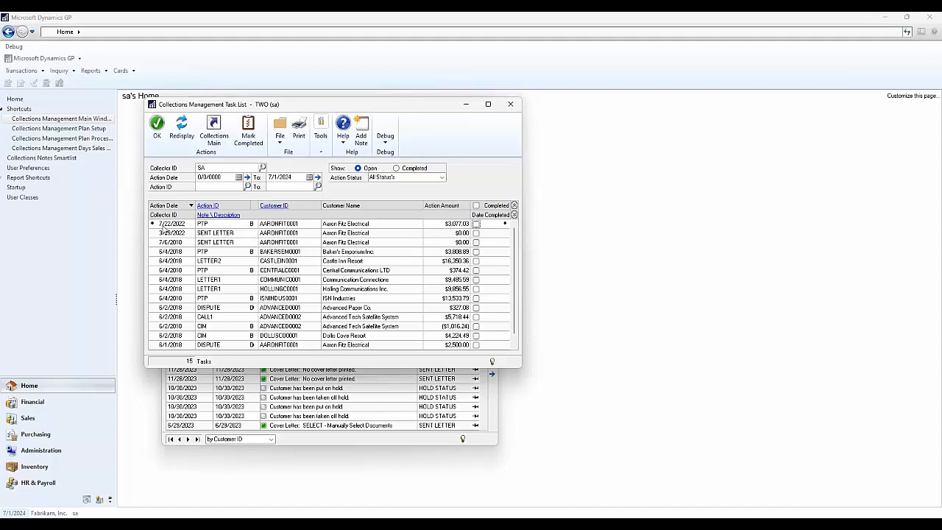
double_click(229, 220)
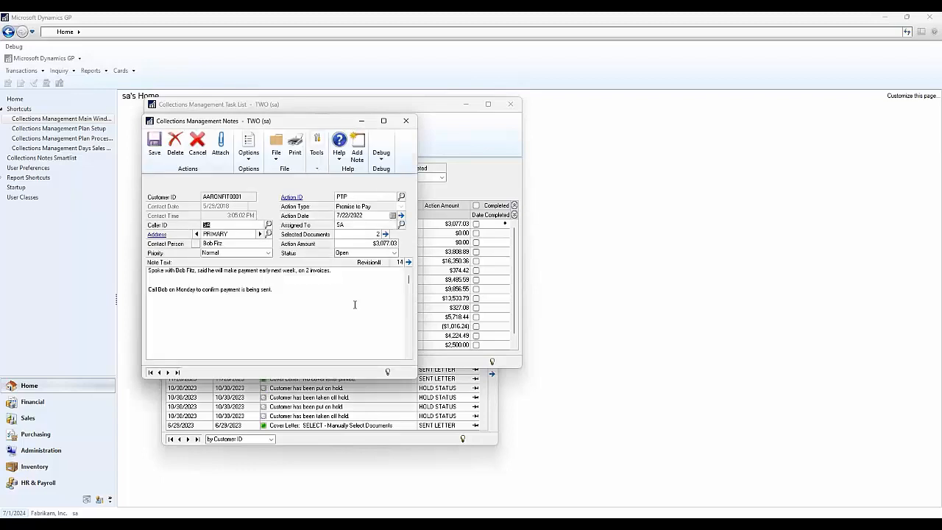
click(405, 120)
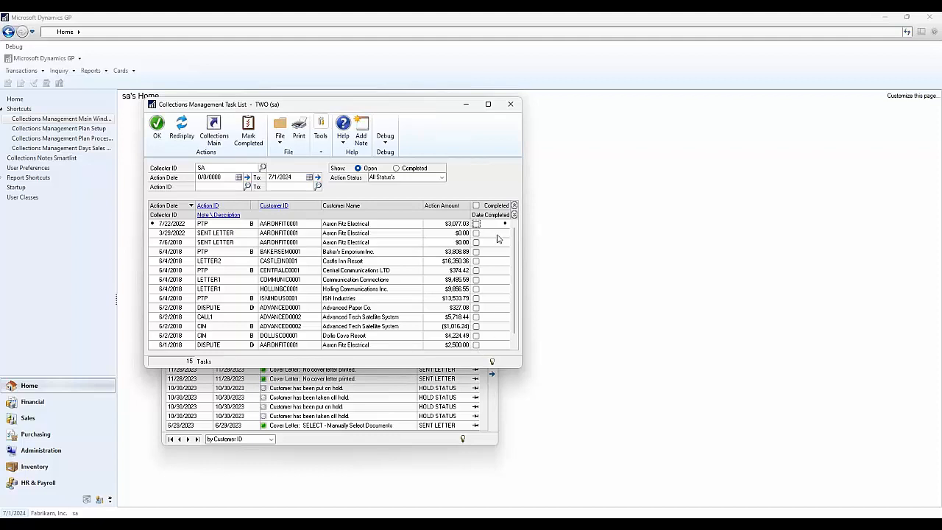
click(415, 170)
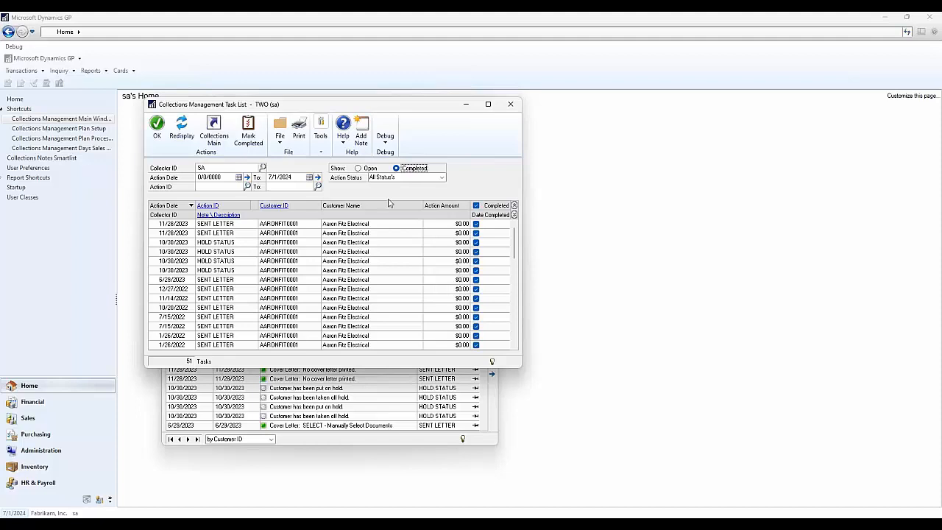
click(370, 169)
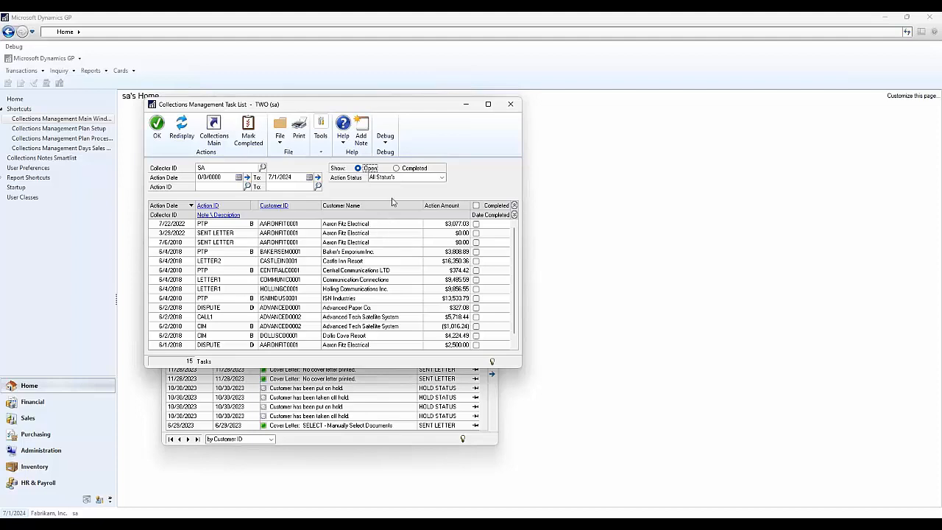
- Review what the Mark Completed procedure does without running it, and close the task list
click(256, 147)
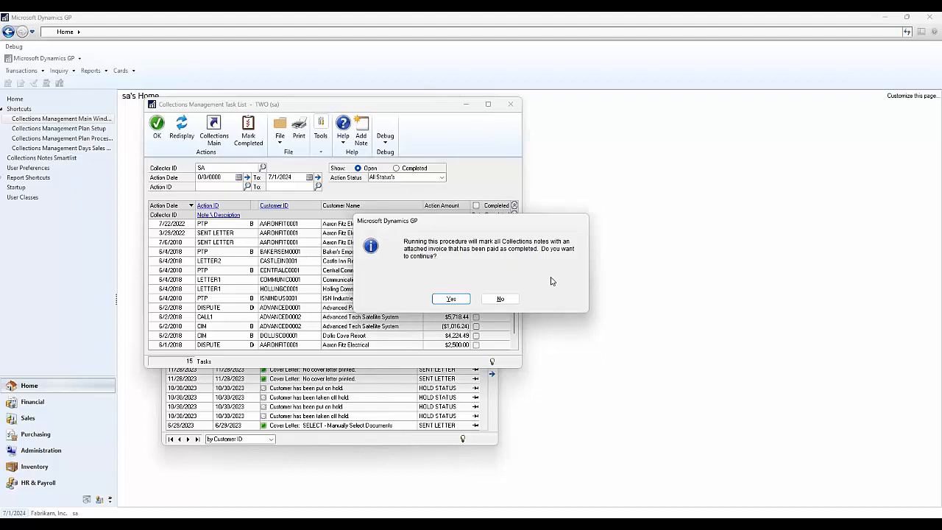
click(503, 299)
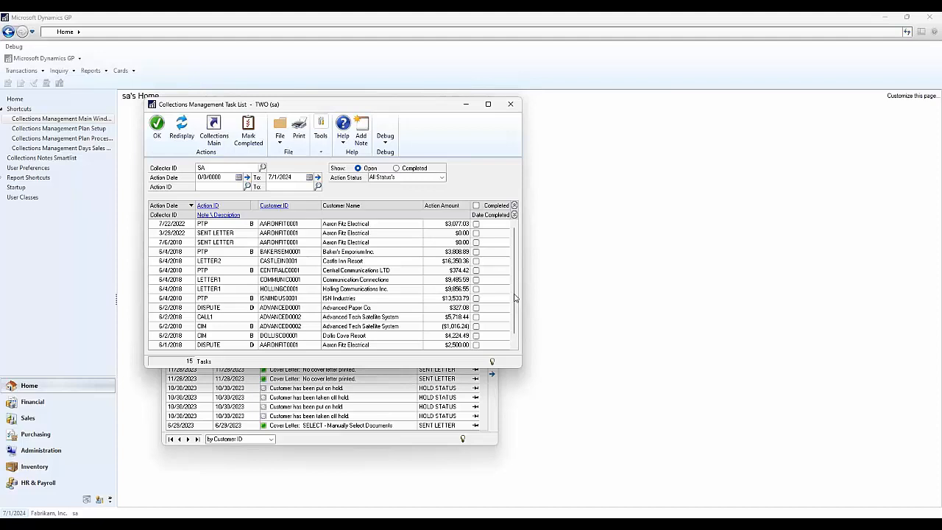
click(248, 132)
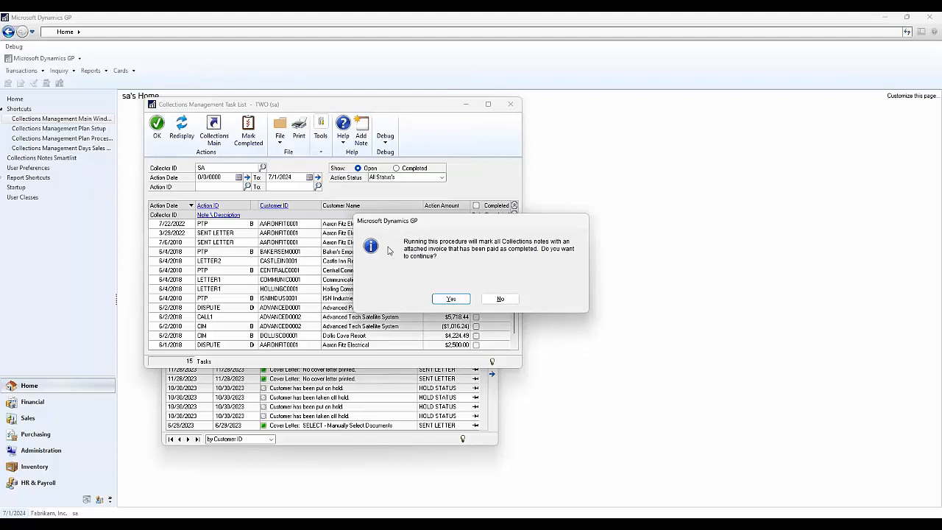
click(500, 298)
click(510, 104)
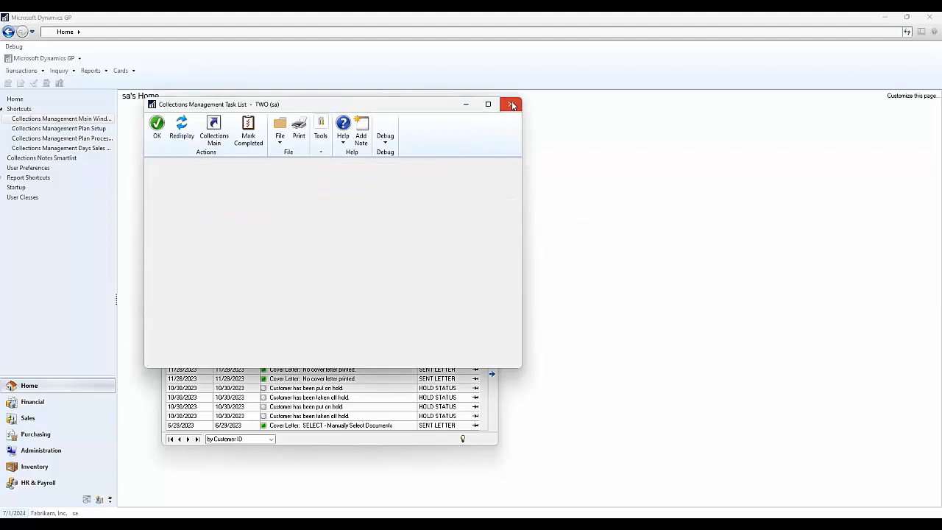
- Open the Build Query window and compare the Advanced SQL query type with Standard, leaving Standard selected
click(193, 131)
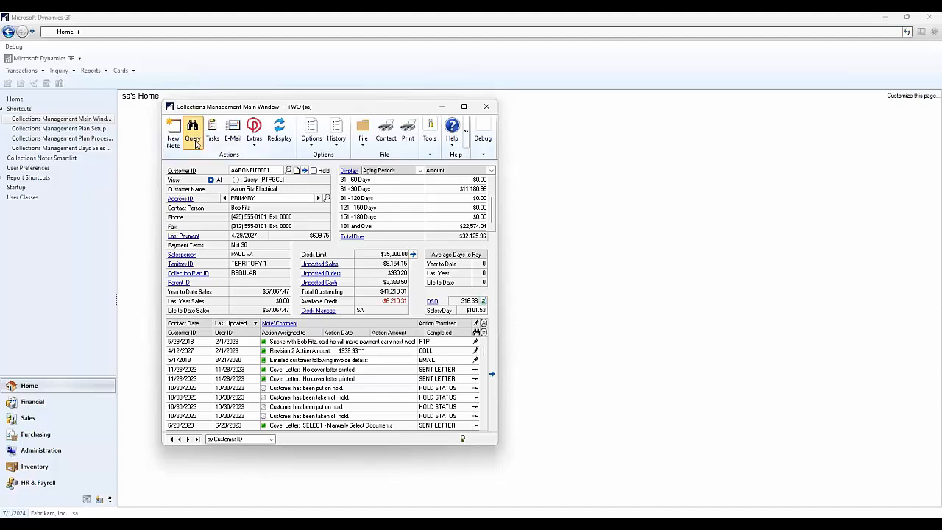
drag(307, 125, 344, 173)
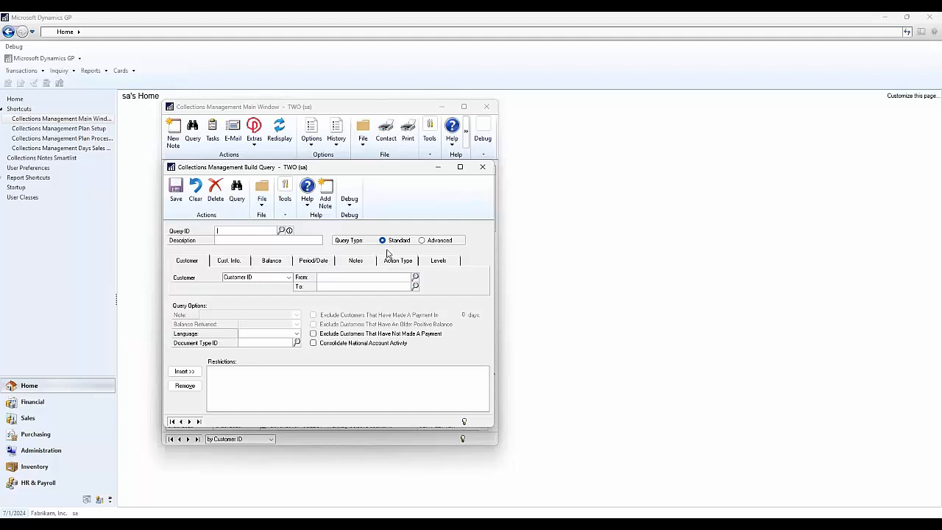
click(422, 240)
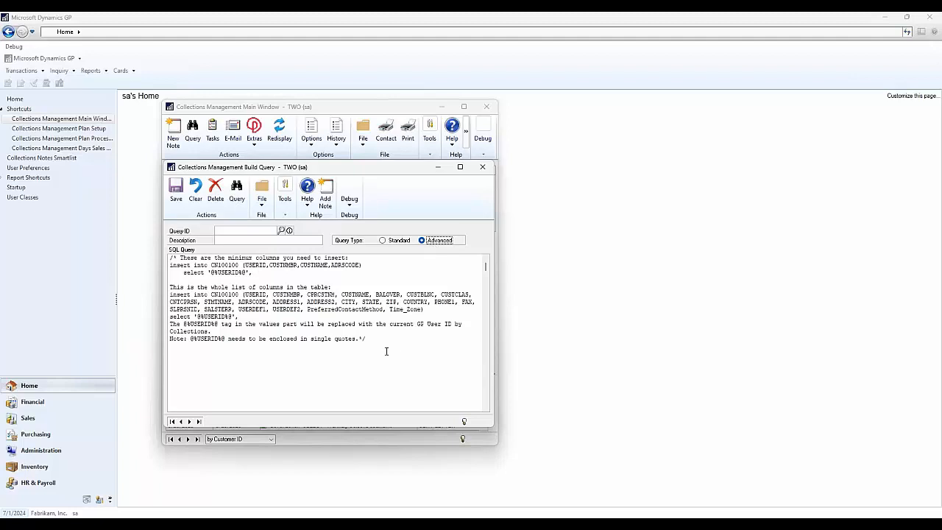
click(393, 241)
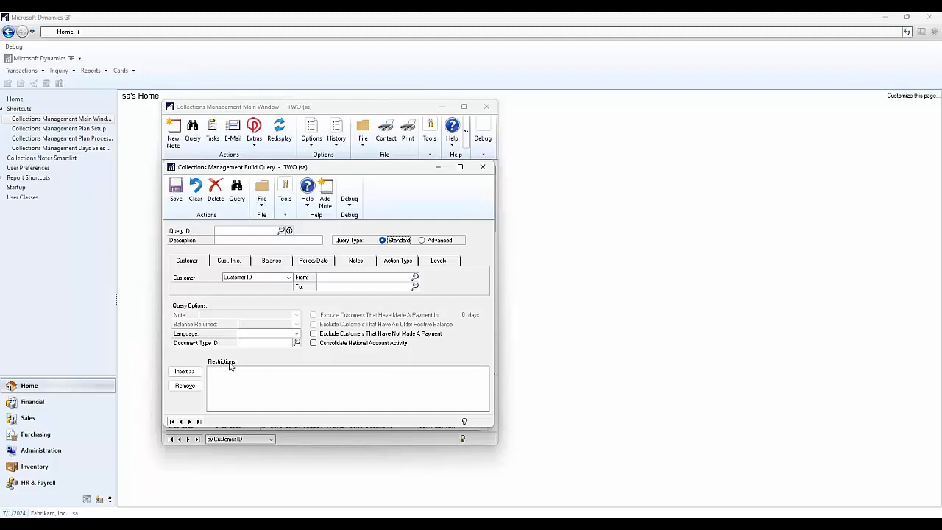
- Examine the query restriction options for customer, customer information and balance, leaving the restrictions empty
click(189, 260)
click(281, 279)
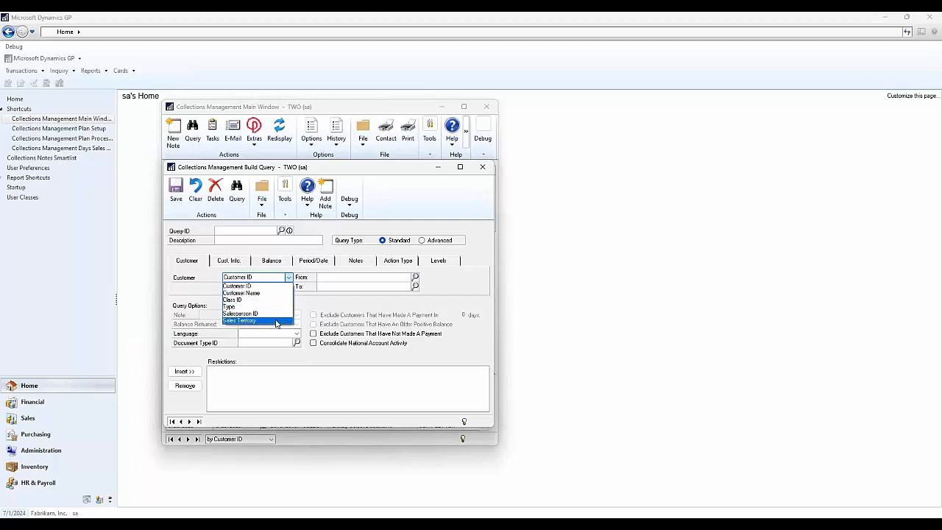
click(229, 261)
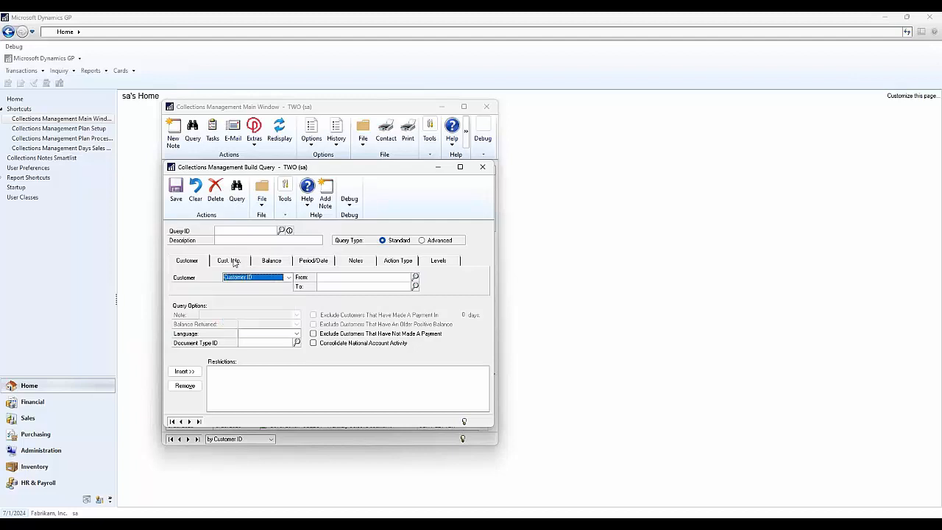
click(269, 280)
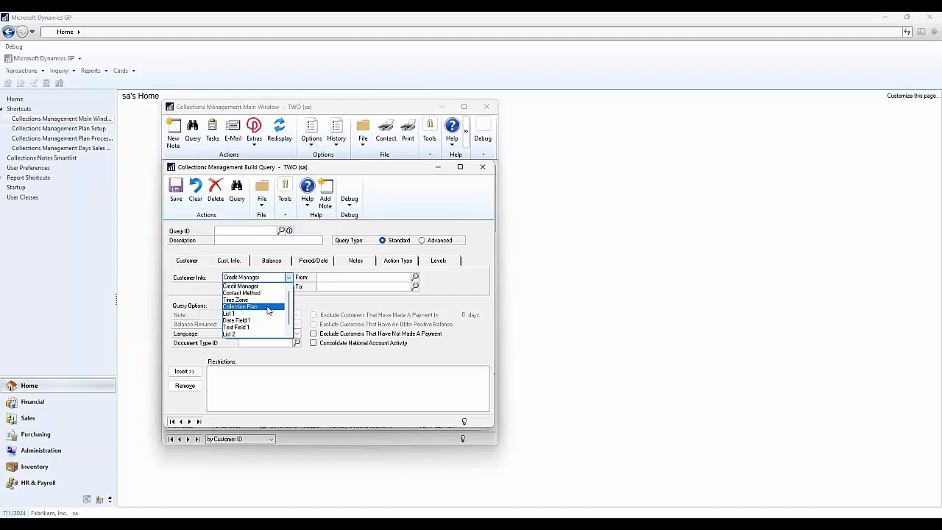
click(279, 263)
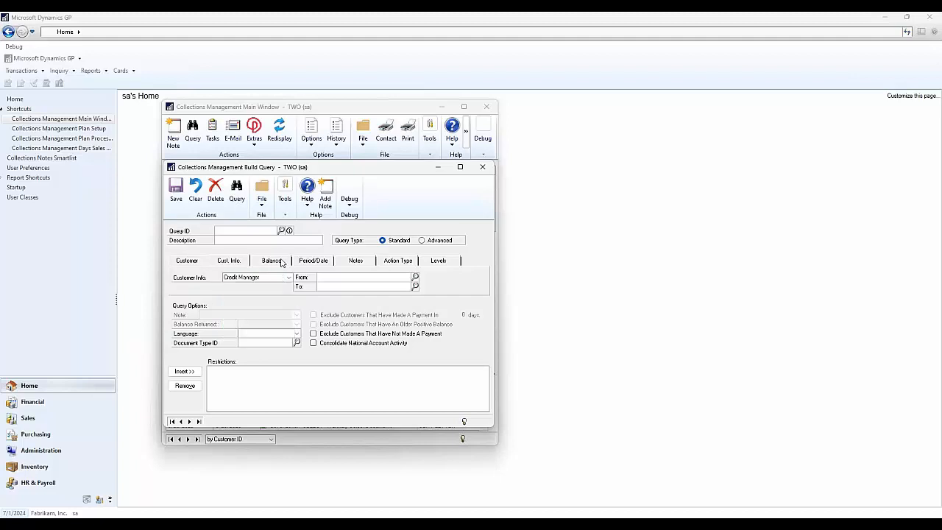
click(280, 262)
click(279, 278)
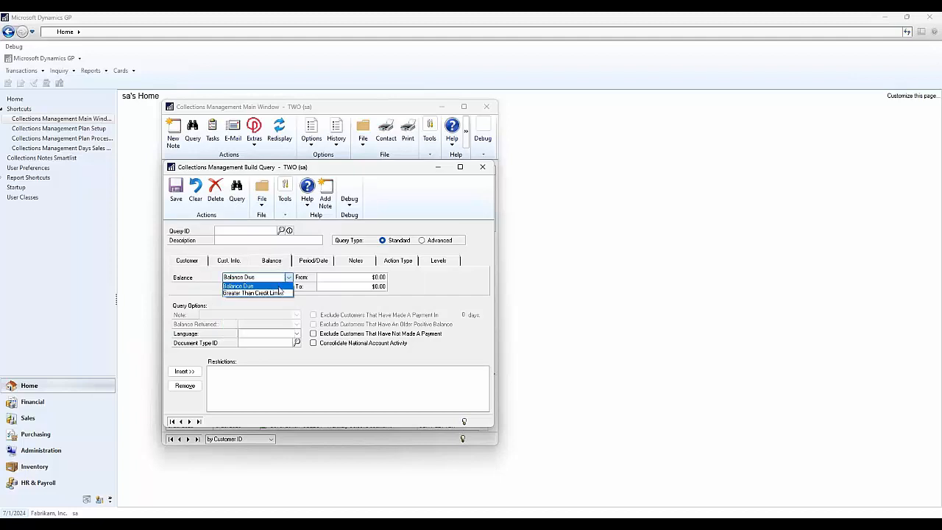
click(280, 293)
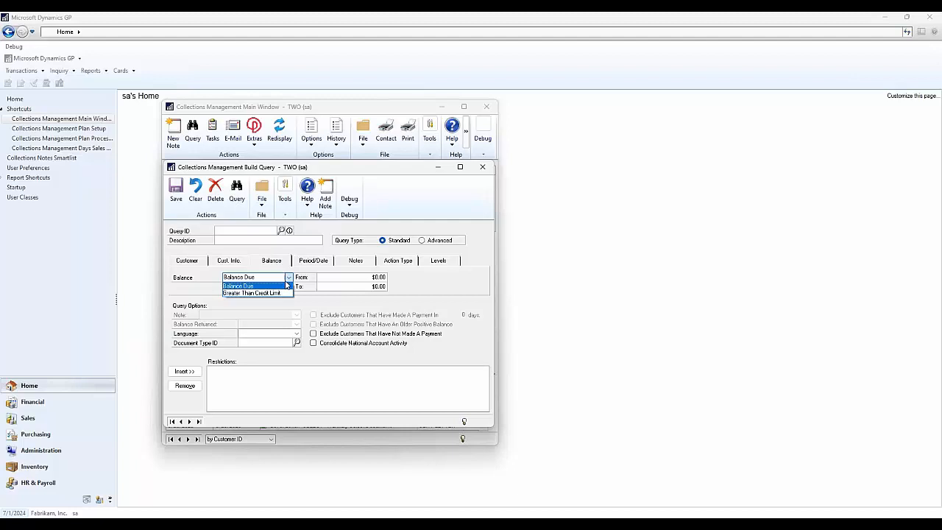
- Examine the restriction options for period/date, notes, action type and reminder levels, and return to the customer criteria
click(329, 263)
click(281, 282)
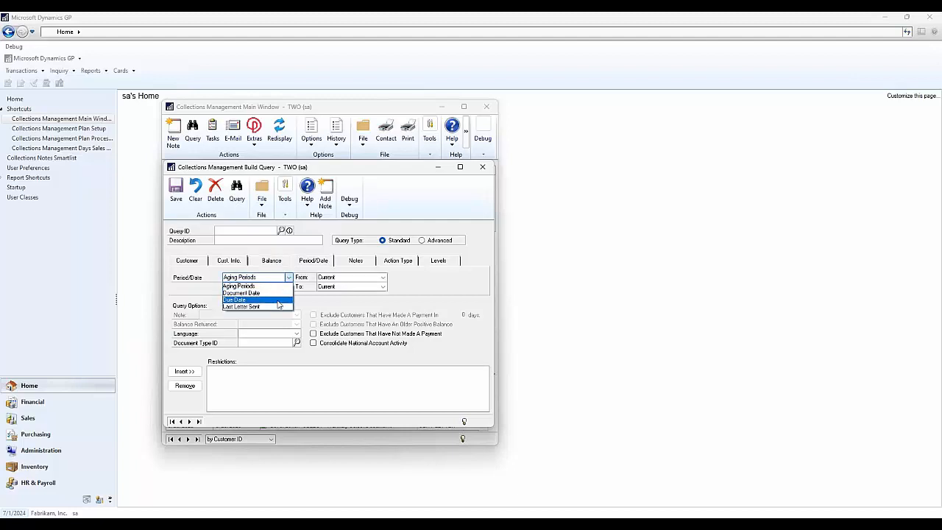
click(357, 262)
click(357, 263)
click(288, 276)
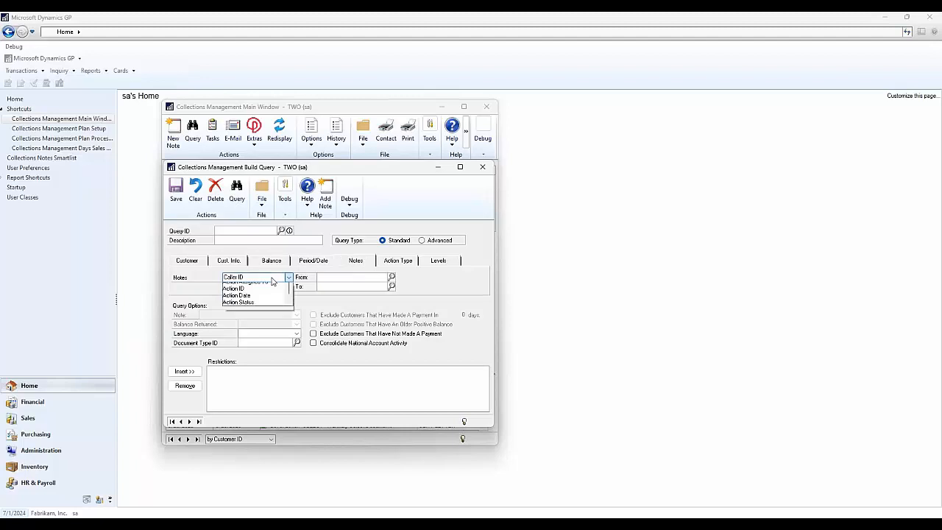
click(399, 261)
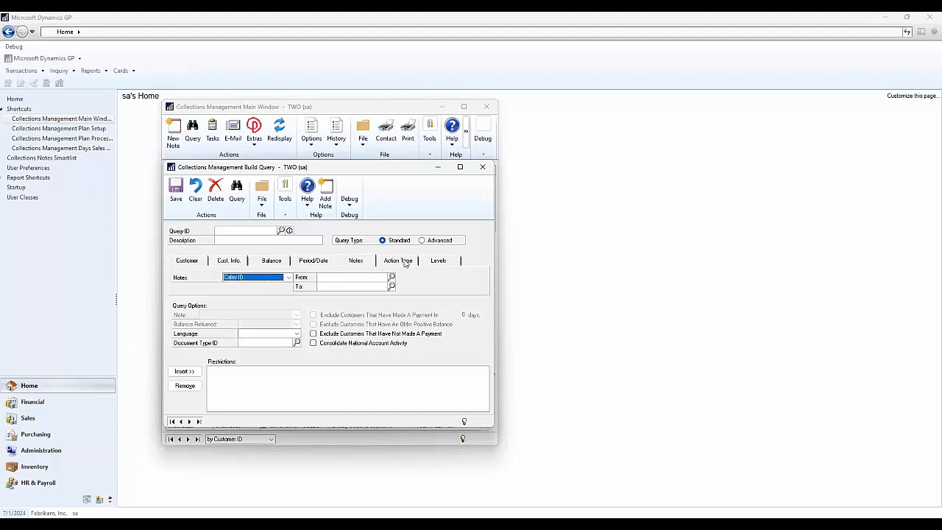
click(398, 261)
click(268, 277)
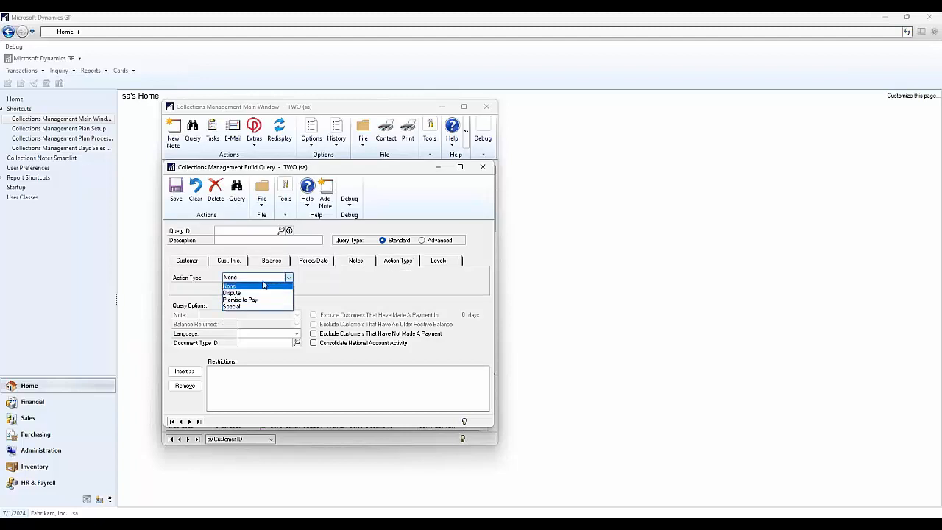
click(442, 268)
click(444, 268)
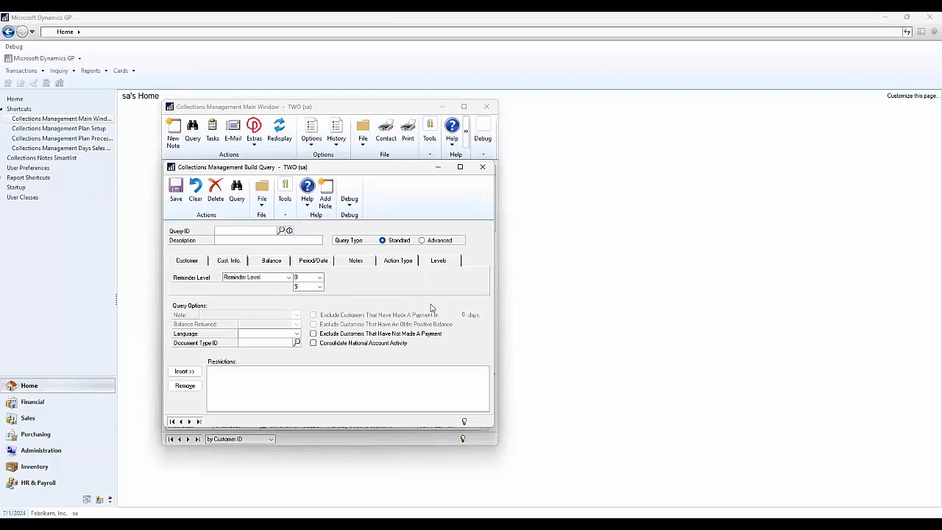
click(189, 263)
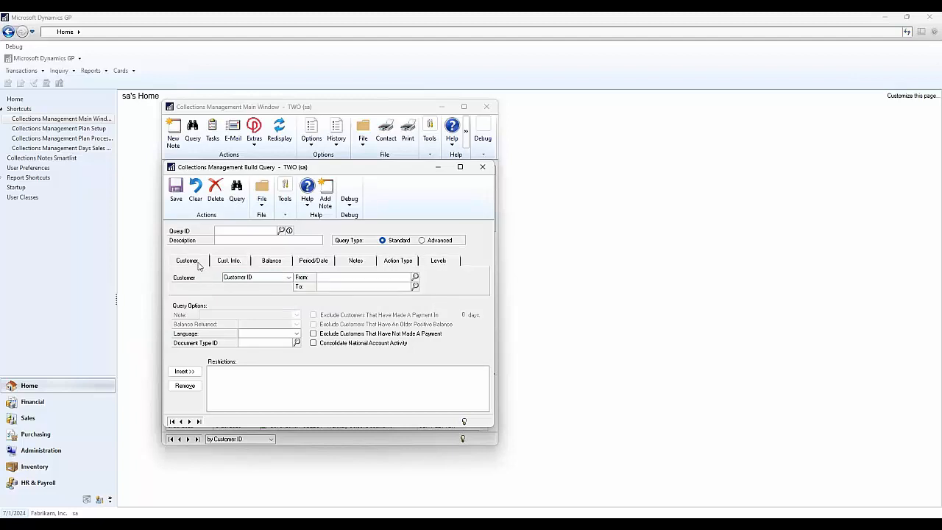
- Load the saved query PTPGCL (PTP Greater Than Credit Limit), discarding the changes to the unnamed query
click(281, 230)
click(273, 289)
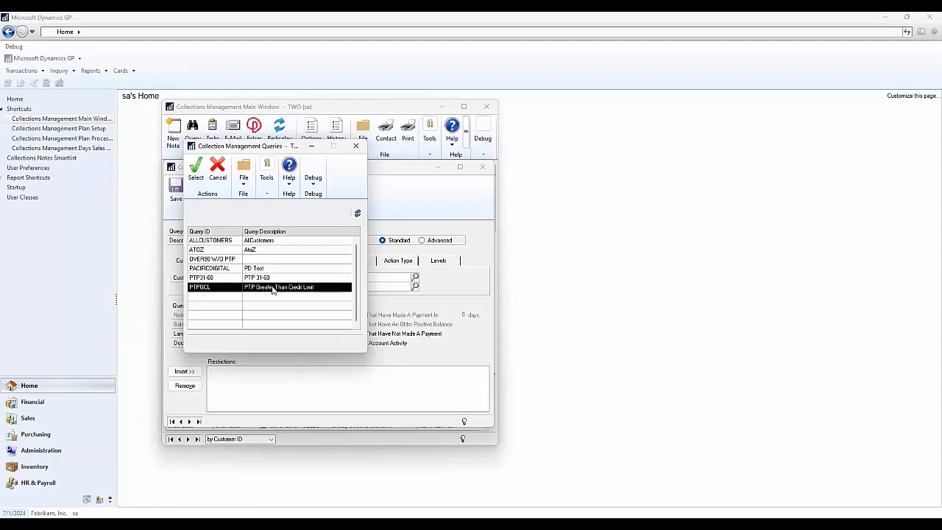
click(198, 174)
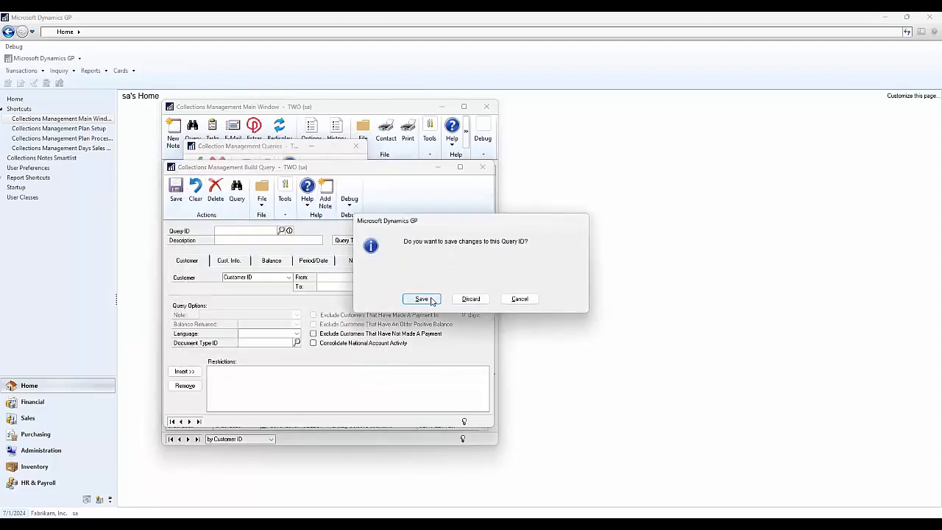
click(419, 297)
click(468, 301)
click(281, 230)
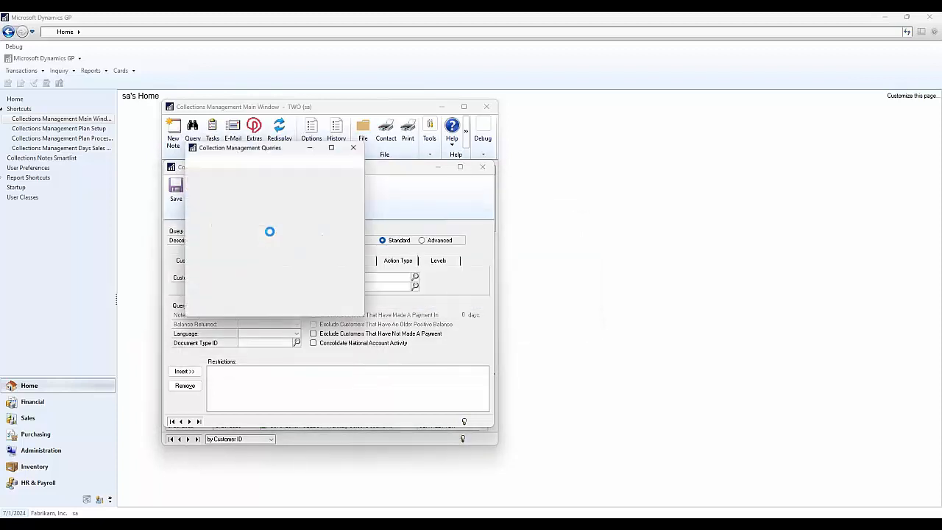
click(212, 288)
click(196, 170)
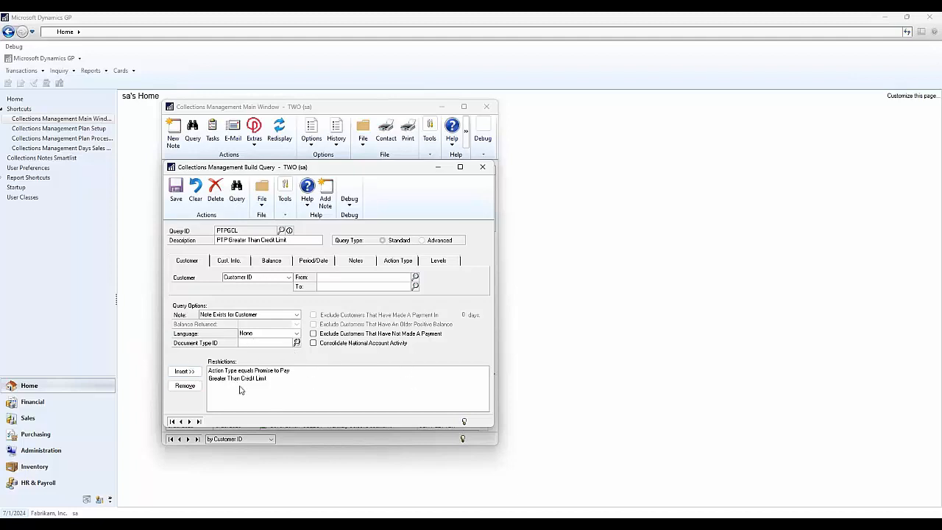
- Run the PTPGCL query and refresh it as the current query
click(241, 197)
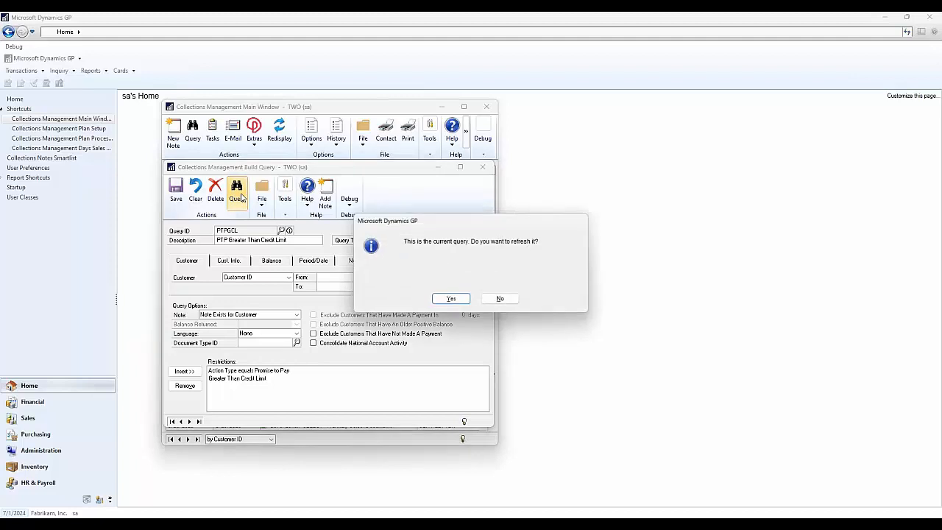
click(449, 298)
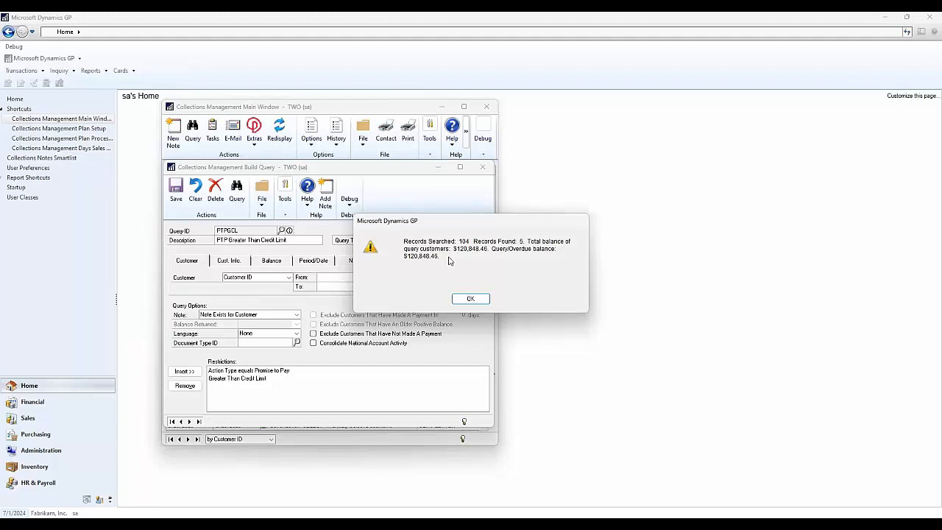
- Examine the customers returned by the PTPGCL query, going through the results list, and close the list
click(470, 298)
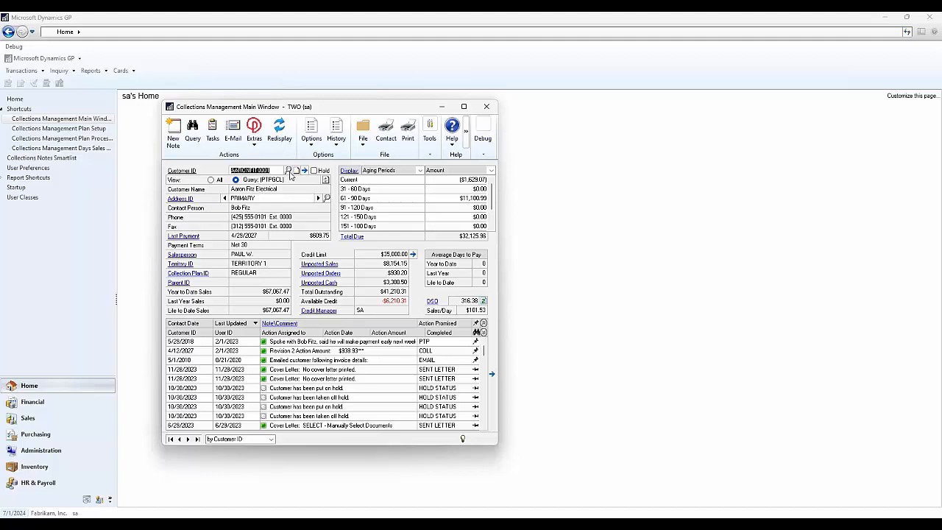
click(288, 171)
click(248, 229)
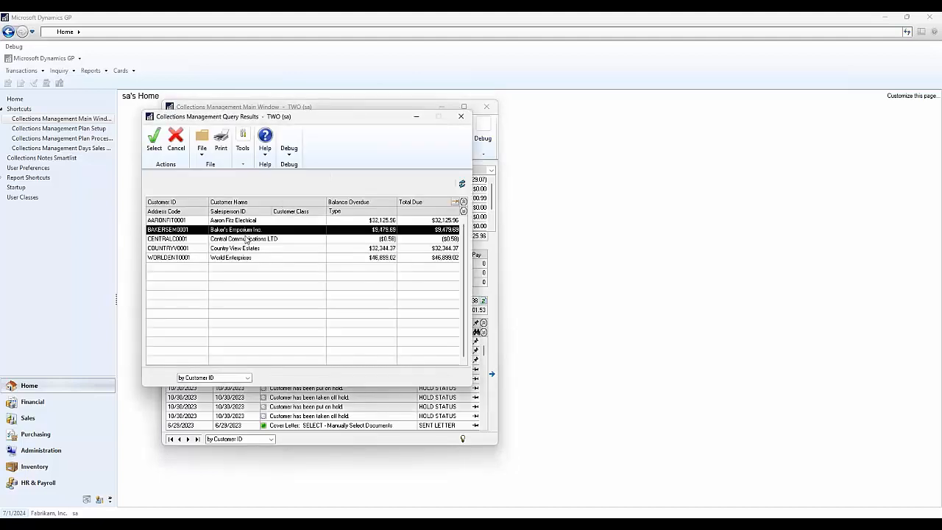
click(246, 239)
click(247, 247)
click(246, 258)
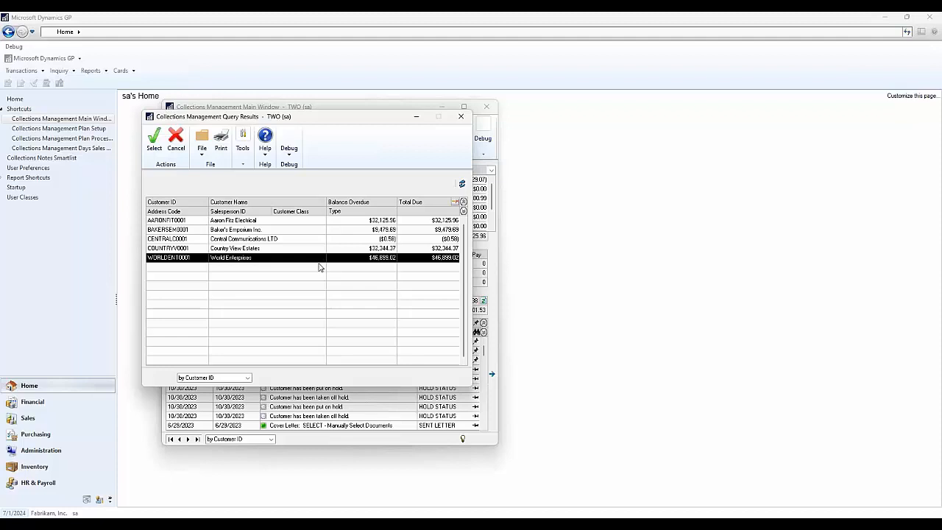
click(459, 119)
- Open Query Letters from the Sales transactions and check the list of customers included in the query
click(27, 417)
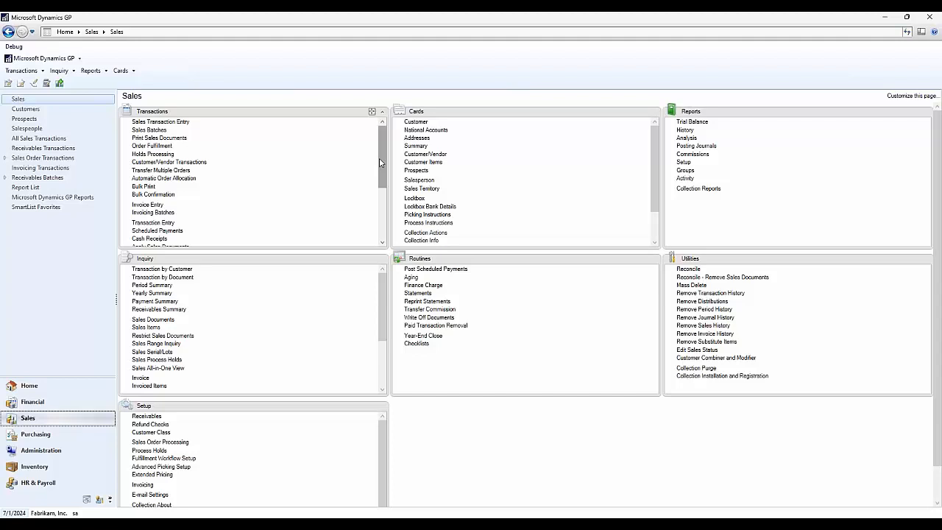
drag(381, 162, 382, 212)
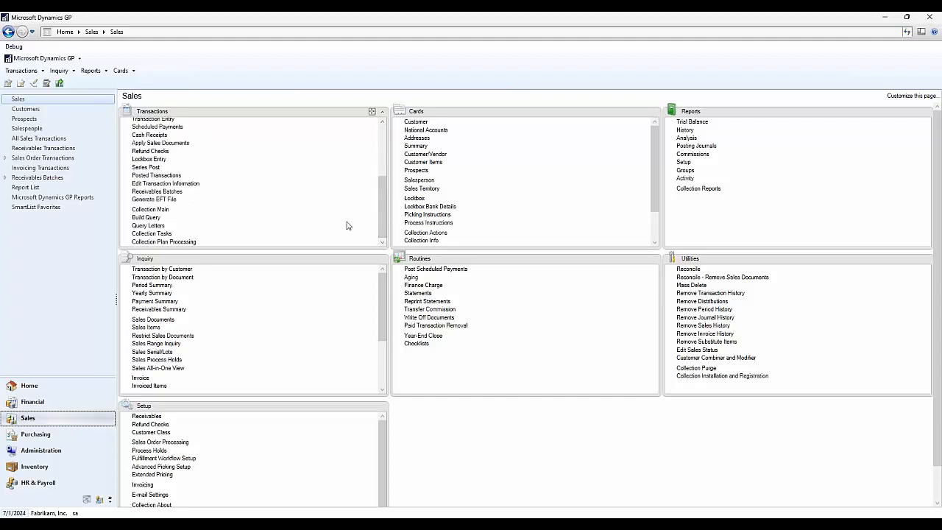
click(159, 227)
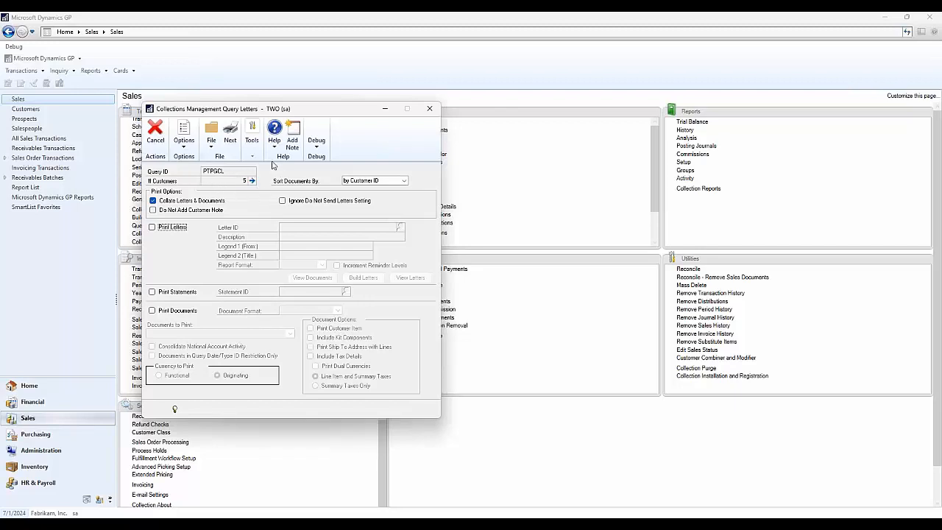
click(251, 181)
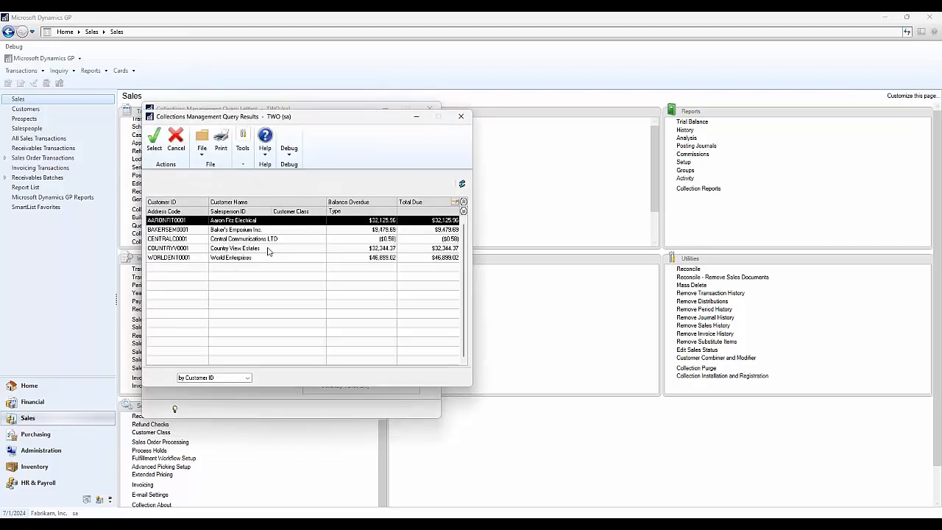
click(461, 117)
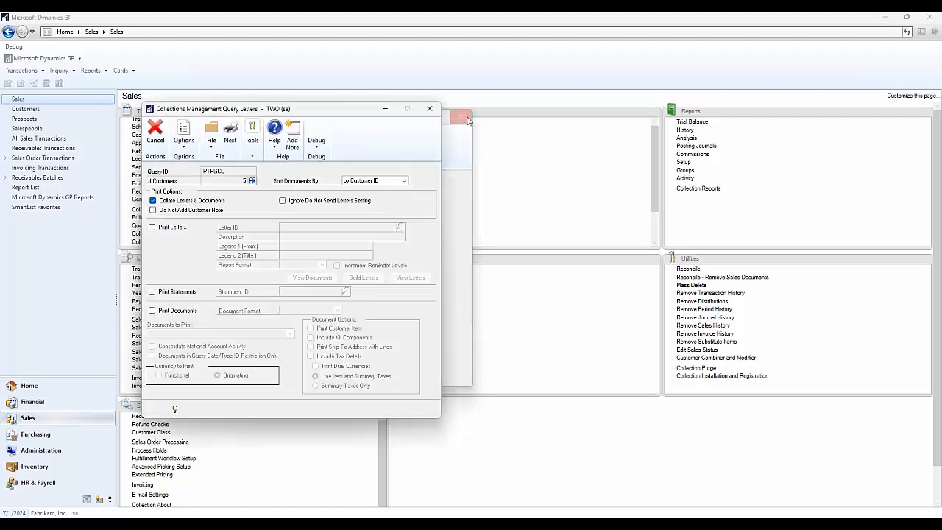
- Enable printing of letters, statements and documents, and view the choices for documents to print
click(177, 228)
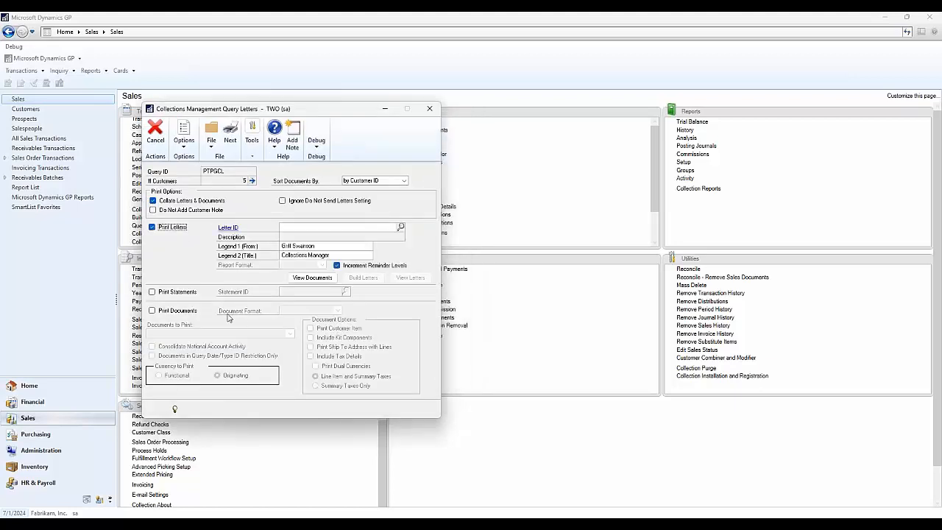
click(190, 292)
click(189, 312)
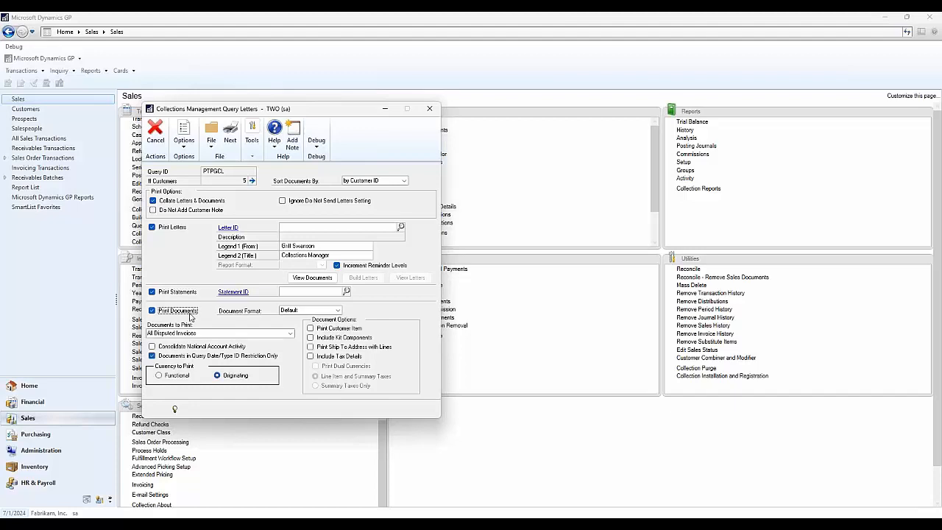
click(265, 334)
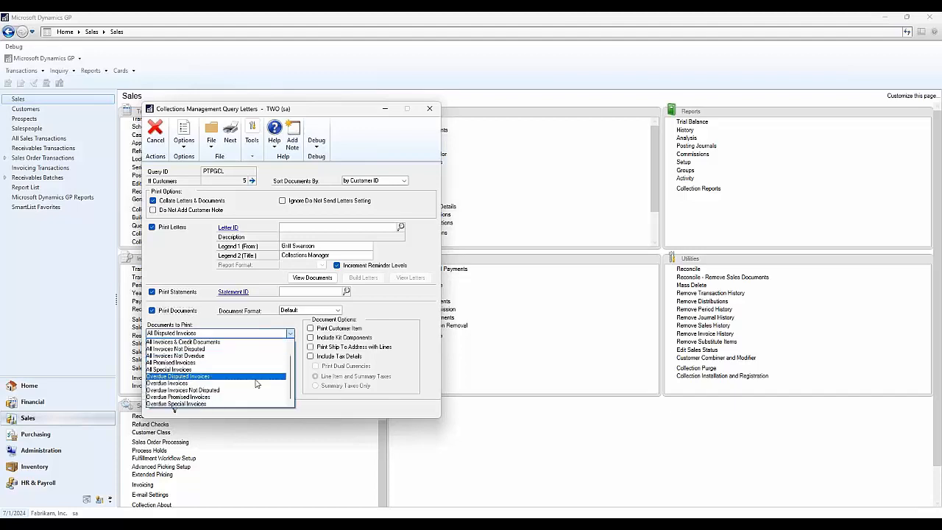
- Exclude letters from printing, view the printer and follow-up action options for the query, and return to the letter options
click(183, 229)
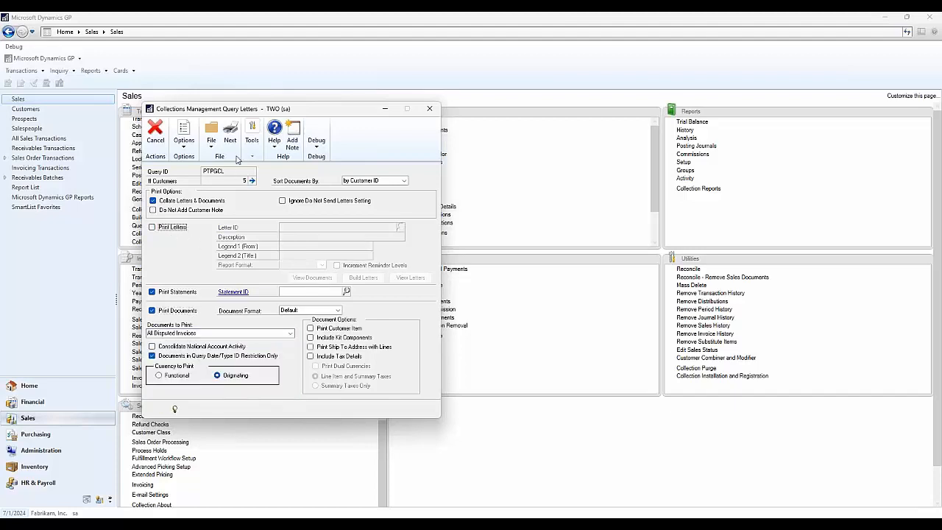
click(230, 134)
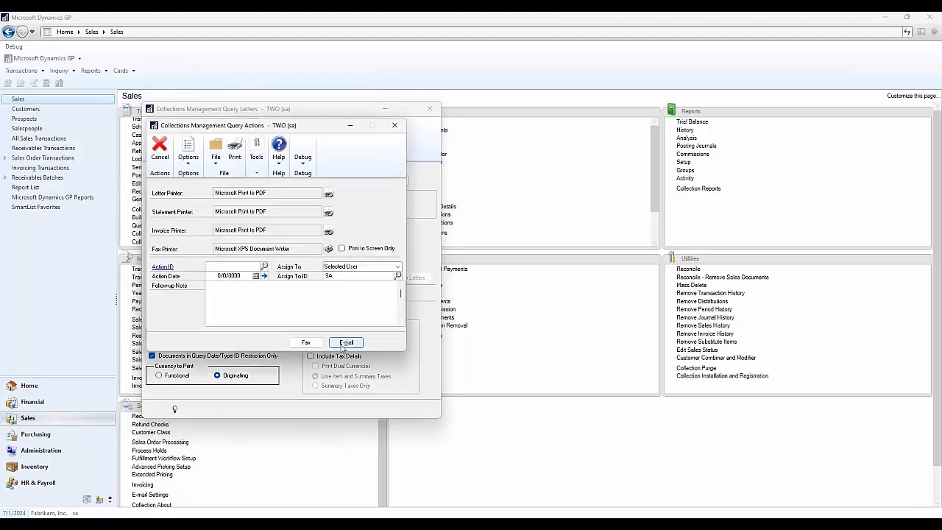
click(394, 125)
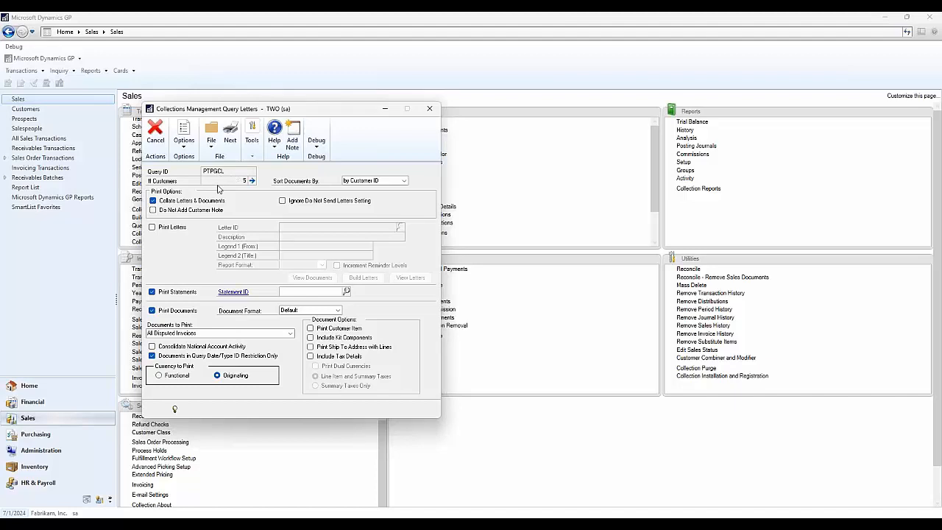
- Enable letter printing with the FinalLetter template and build the letters for the query's customers
click(172, 227)
click(400, 226)
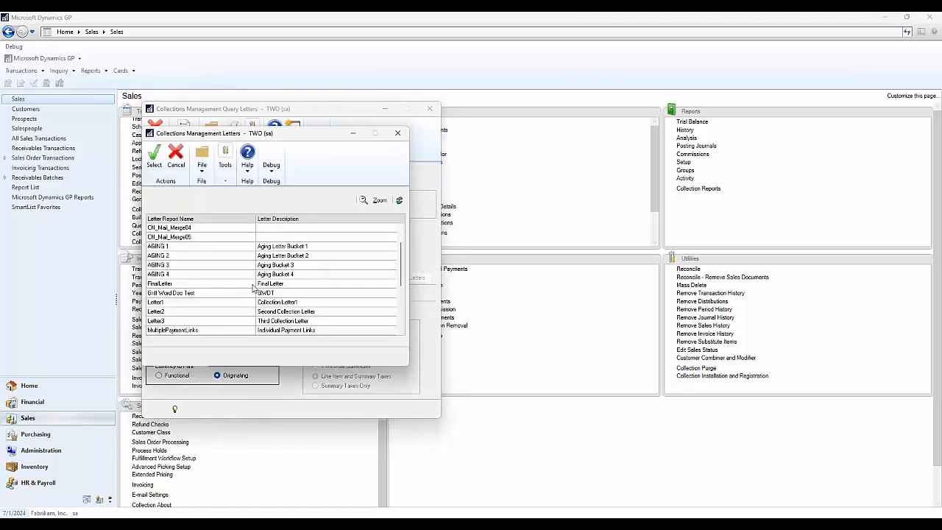
click(275, 285)
click(154, 157)
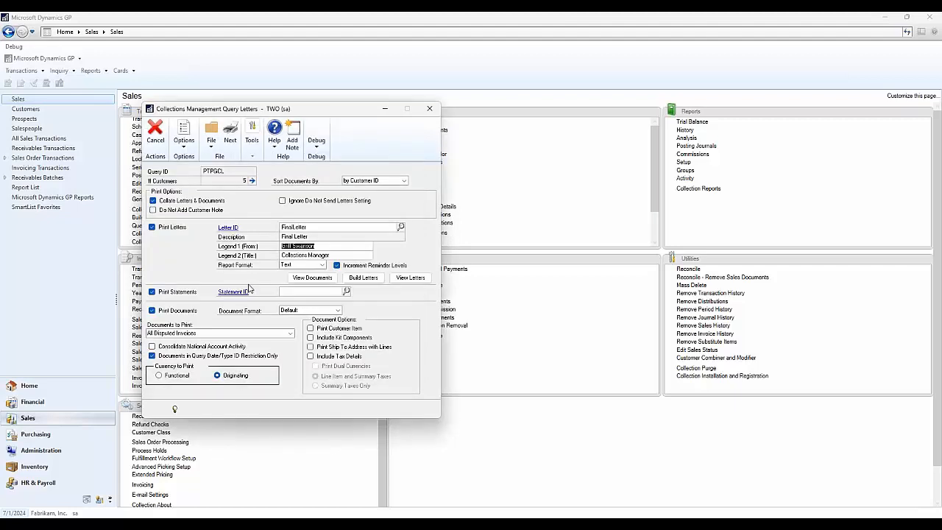
click(363, 277)
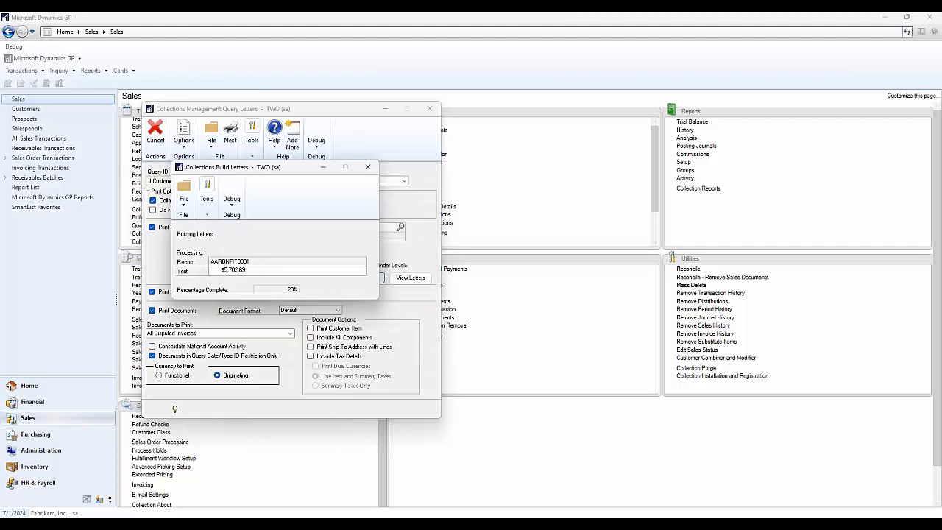
- Review the first customer's built letter, checking the contact name, collection wording and listed invoices
click(406, 278)
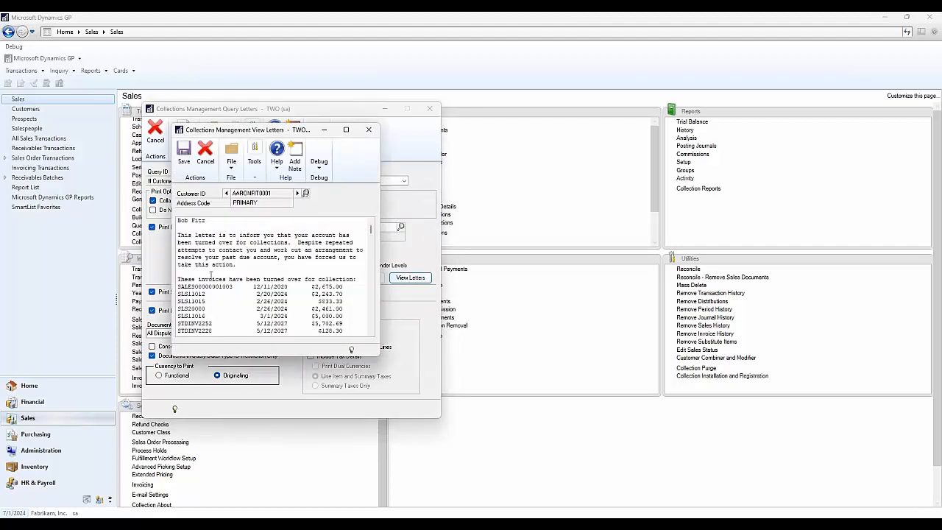
drag(254, 265, 179, 237)
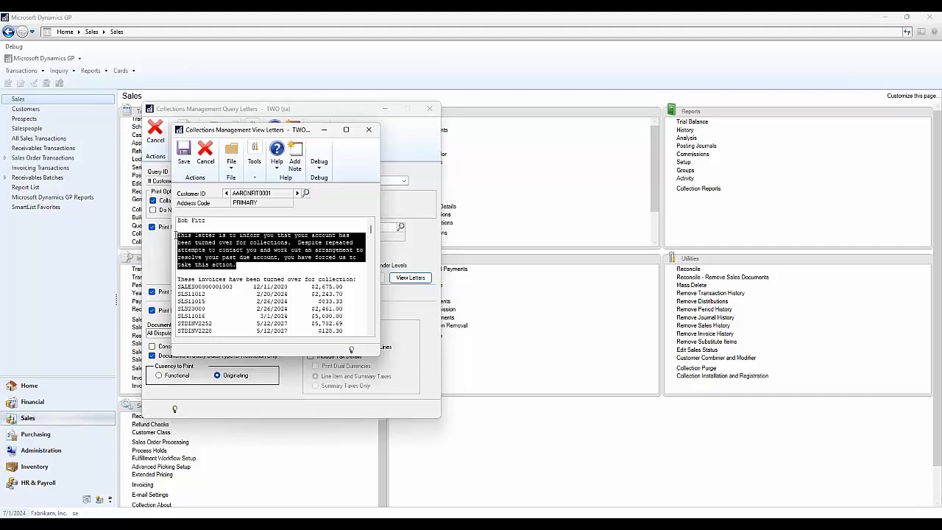
click(263, 269)
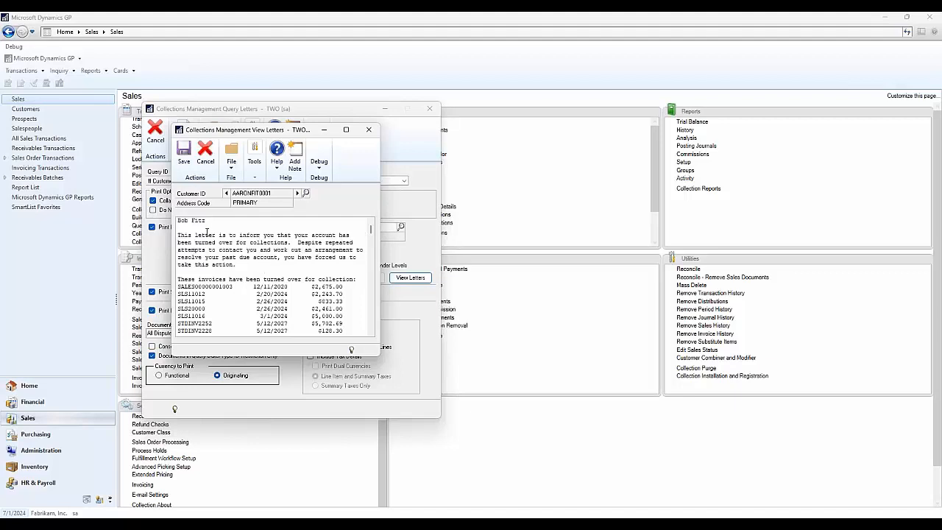
drag(208, 221, 177, 221)
drag(178, 279, 343, 325)
click(349, 319)
- Browse the built letters for the remaining customers, and close the letter viewer and Query Letters
click(297, 194)
click(298, 194)
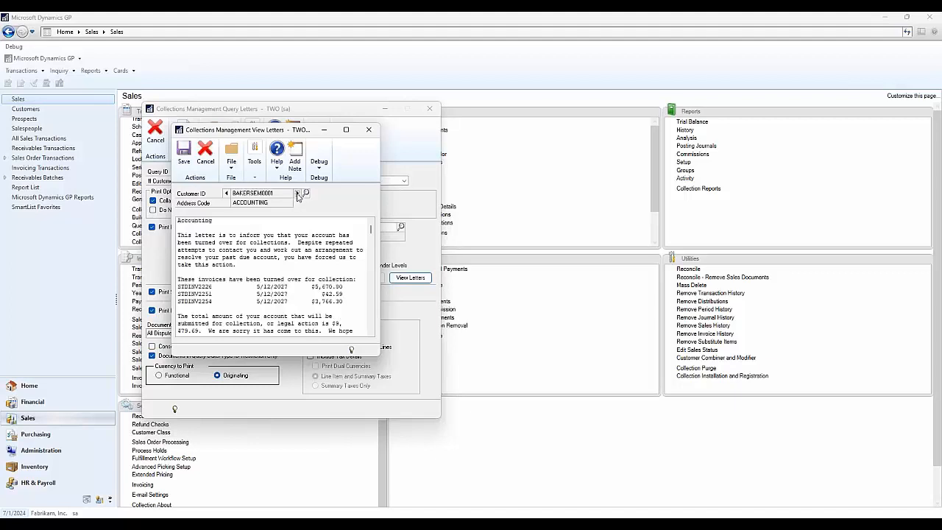
click(297, 193)
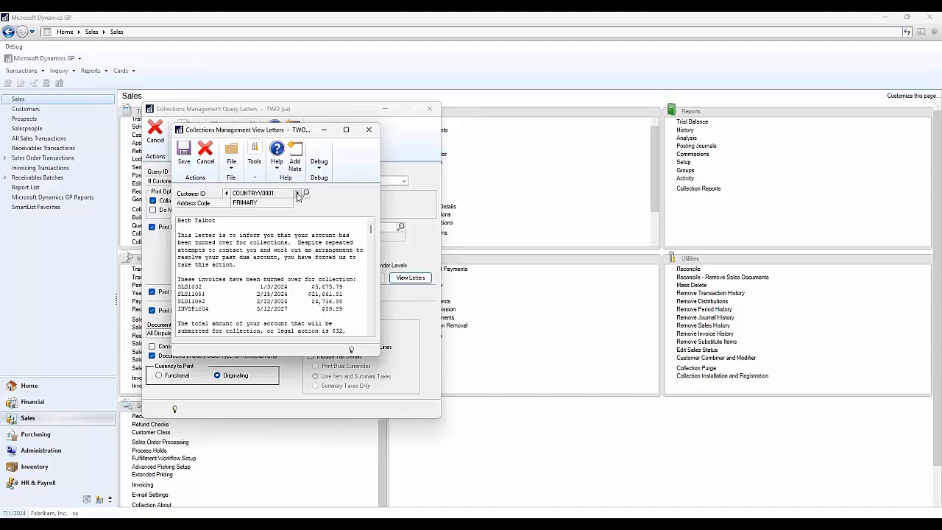
click(297, 193)
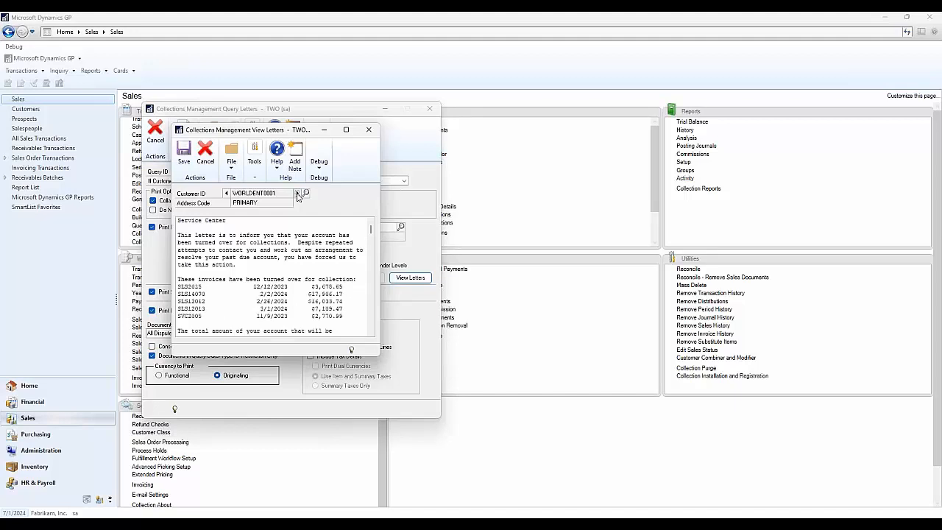
click(369, 130)
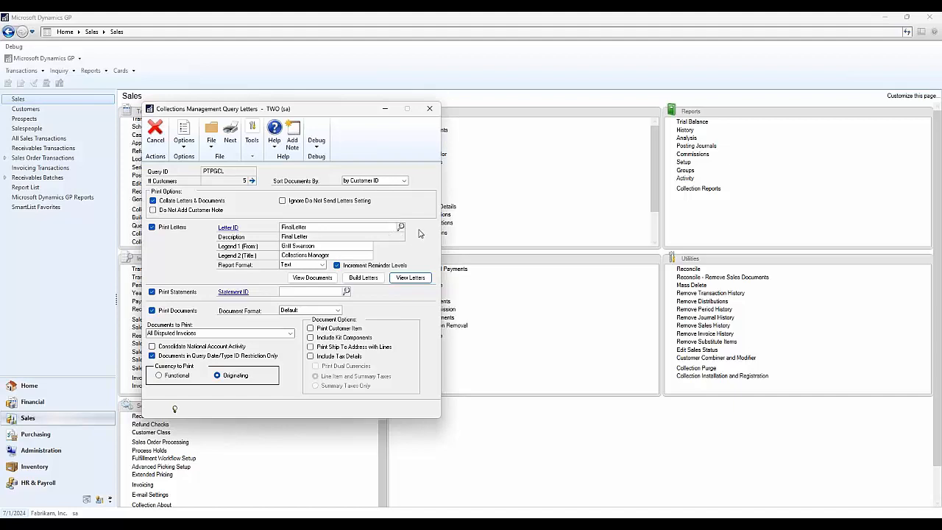
click(431, 109)
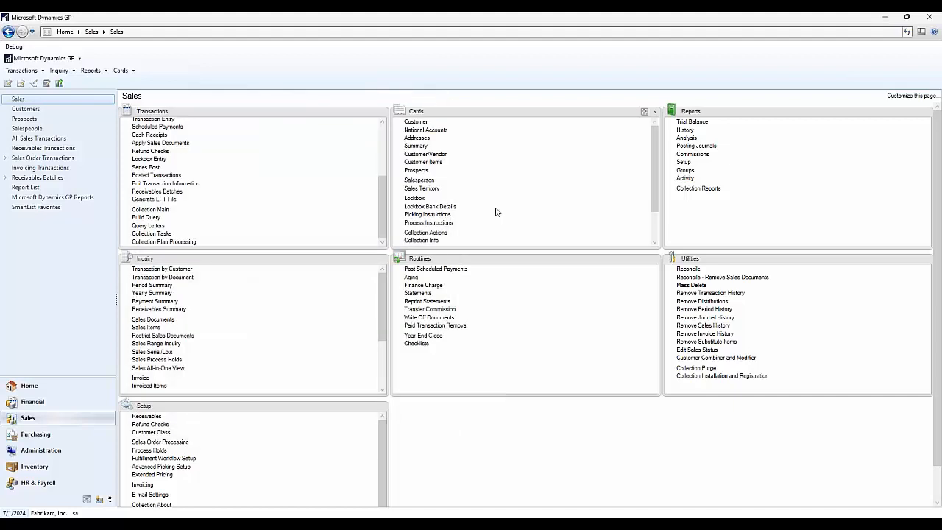
- Open Collections Management Plan Setup and load the GOODCUSTOMERS collection plan
click(70, 385)
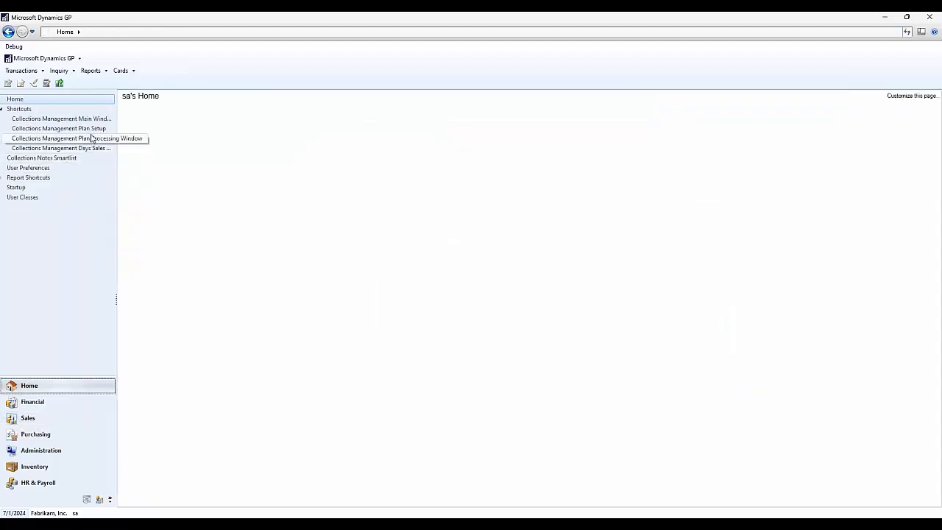
click(98, 131)
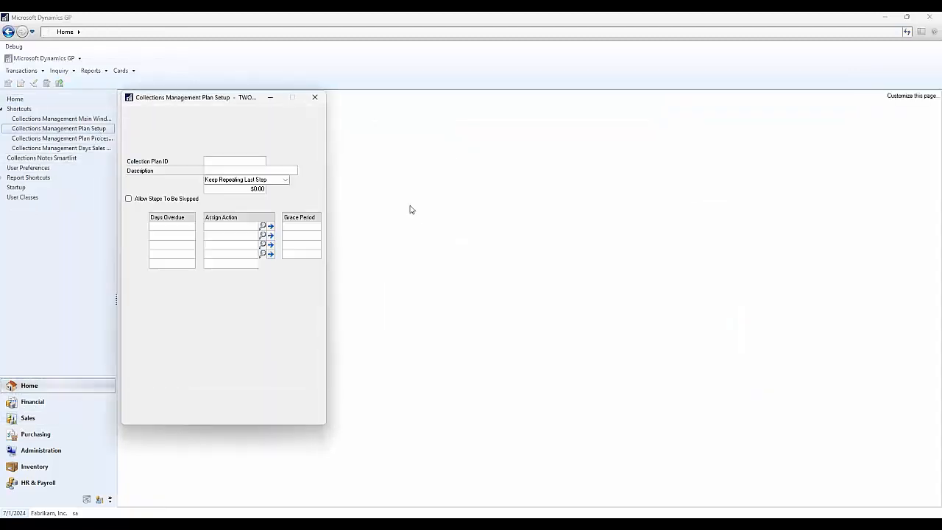
drag(225, 100, 414, 102)
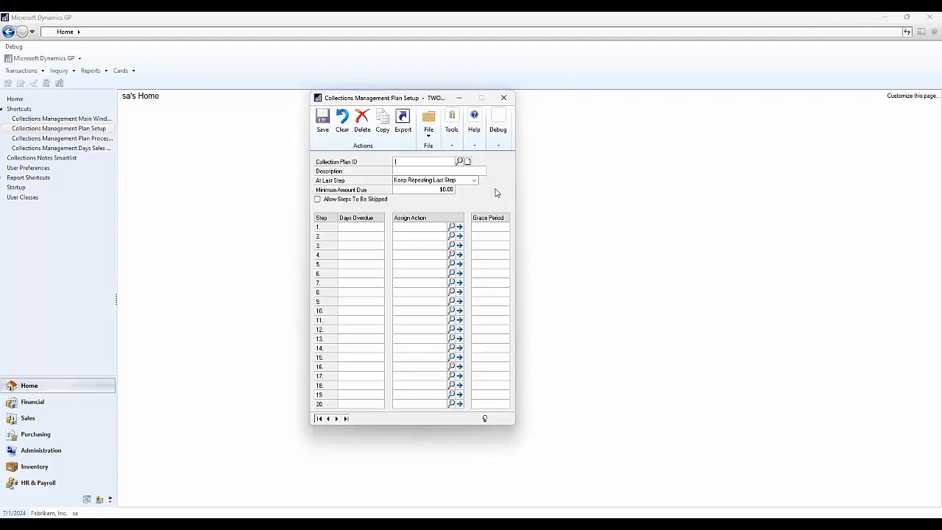
click(459, 161)
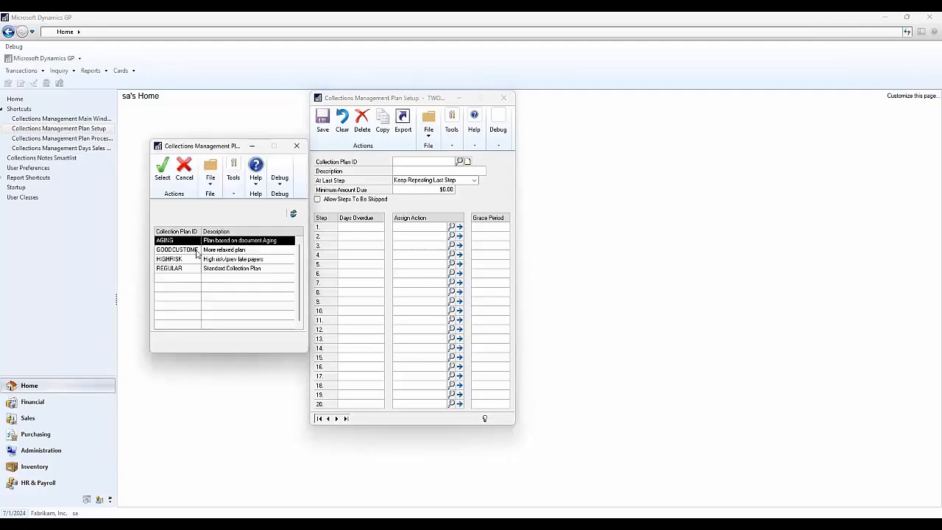
click(191, 253)
click(166, 187)
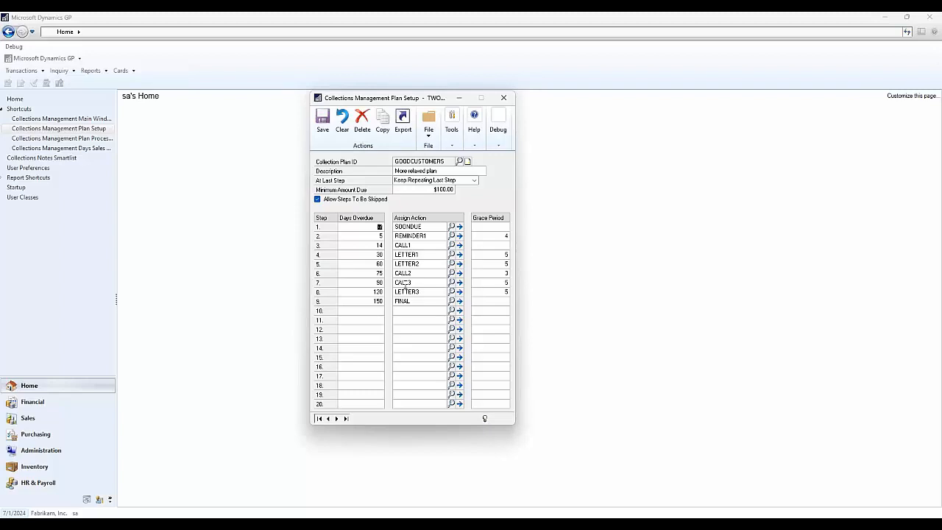
- Open the details of the SOONDUE action assigned to step 1 of the plan
click(376, 225)
click(424, 228)
click(459, 227)
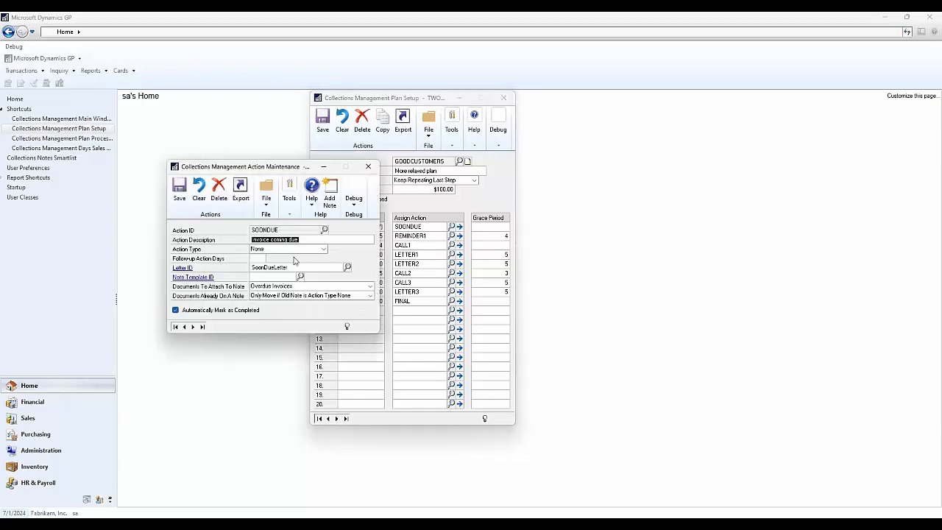
- Review the text of the SoonDueLetter linked to the action, and close the letter, action and plan setup
click(189, 269)
click(317, 327)
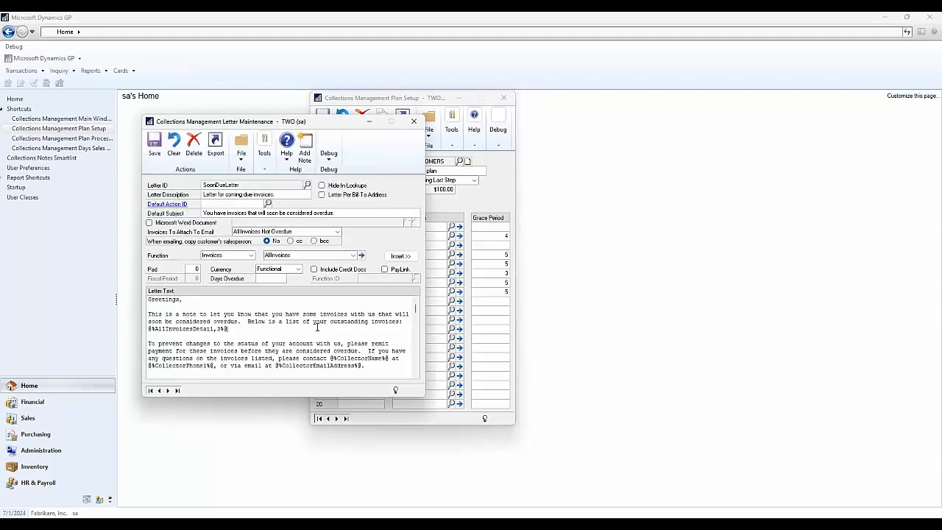
scroll(317, 326, down, 2)
scroll(317, 326, up, 2)
click(414, 121)
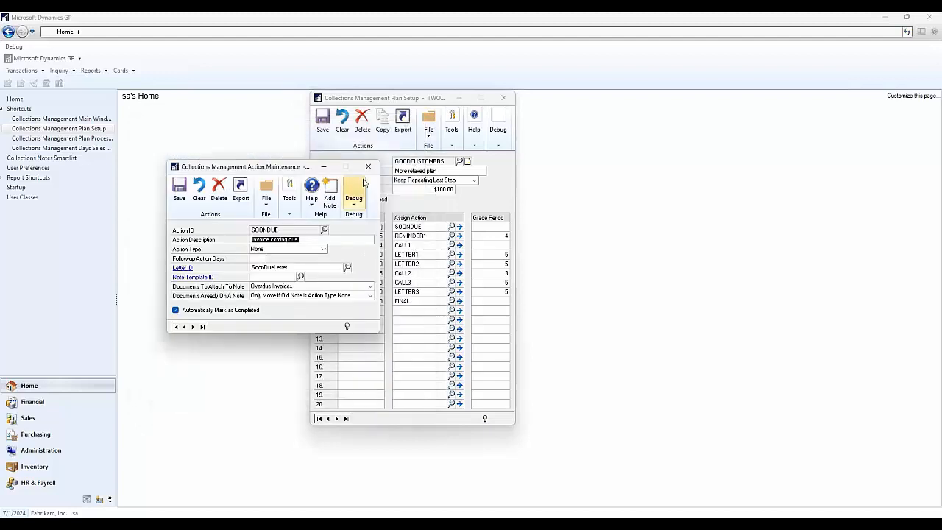
click(369, 170)
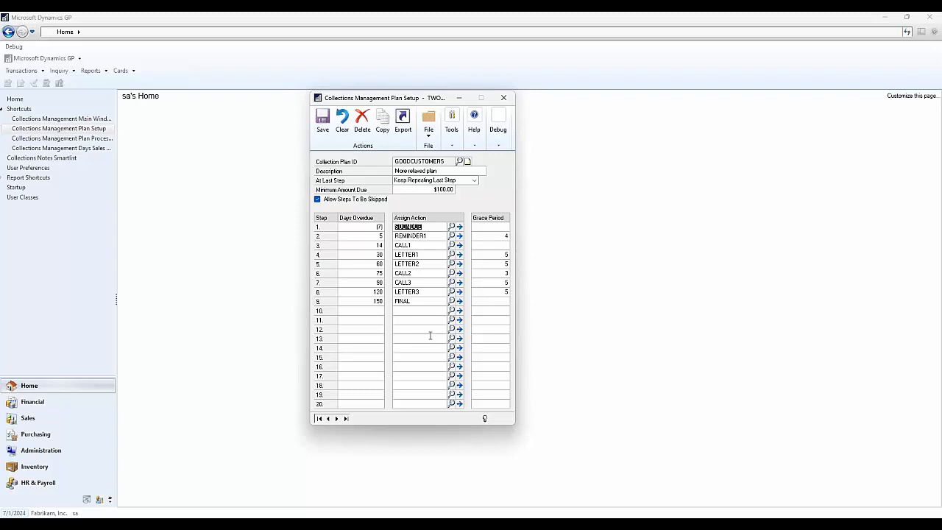
click(503, 97)
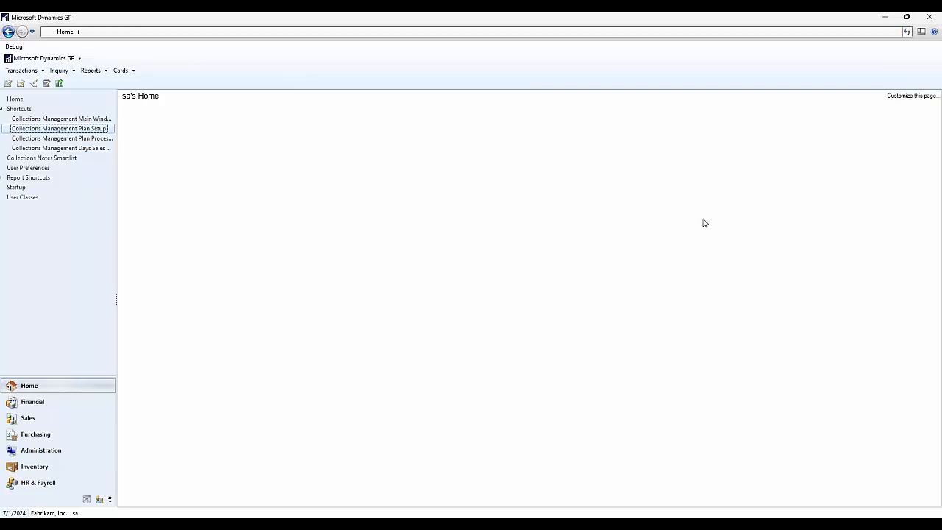
- Open Collections Management Letter Maintenance from the Sales cards and move its window clear of the card list
click(37, 418)
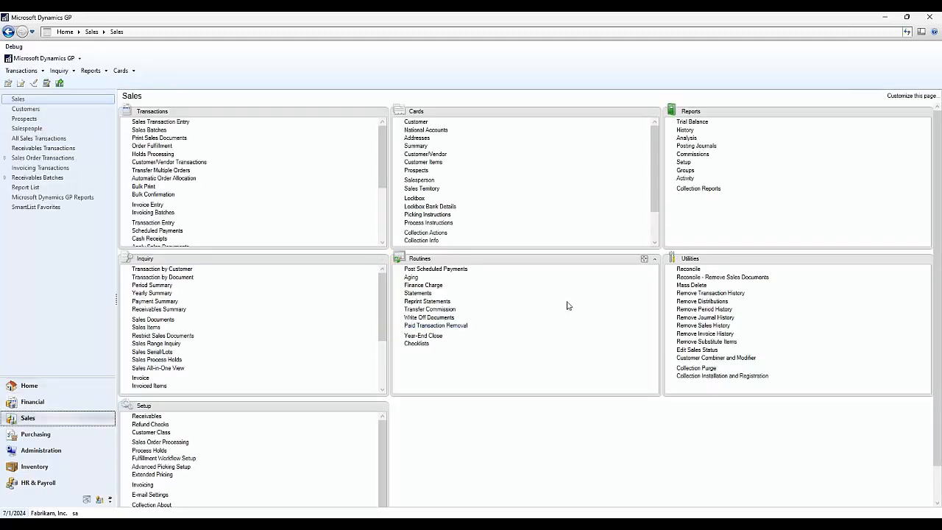
drag(653, 187, 661, 233)
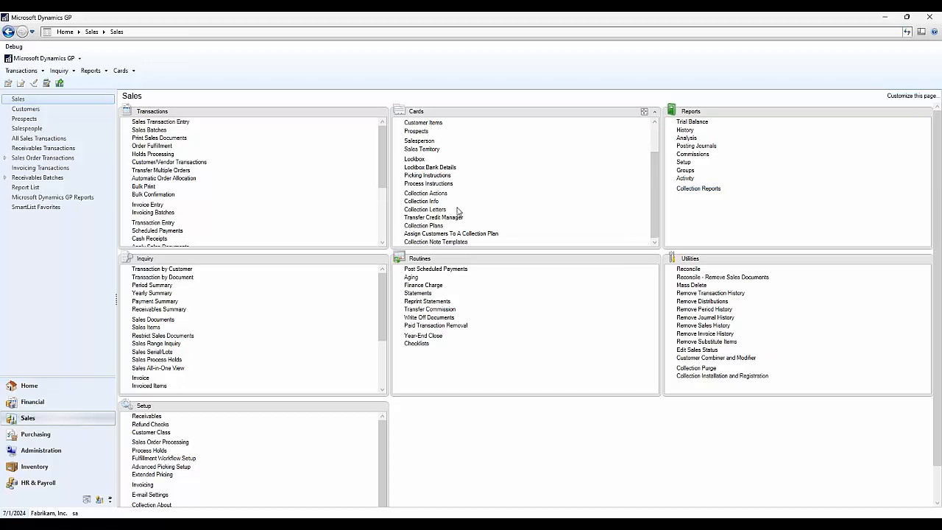
click(425, 209)
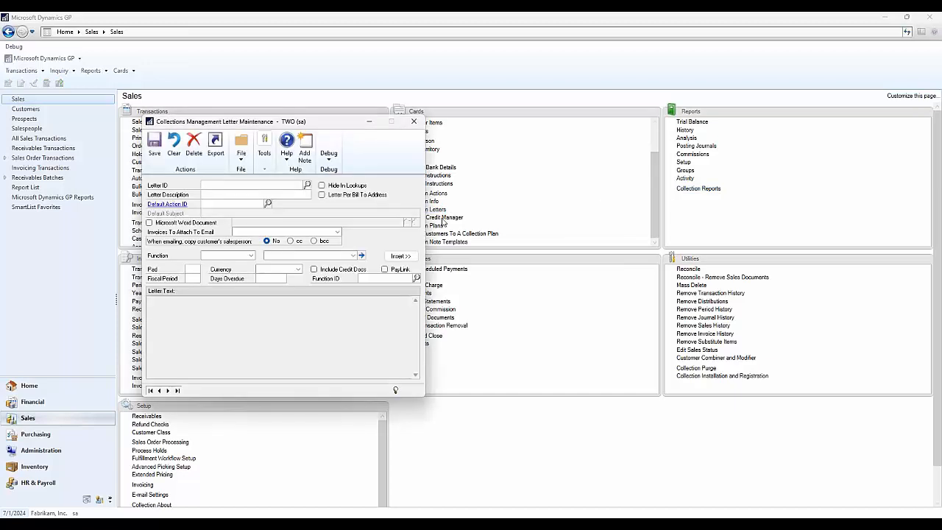
drag(346, 124, 455, 102)
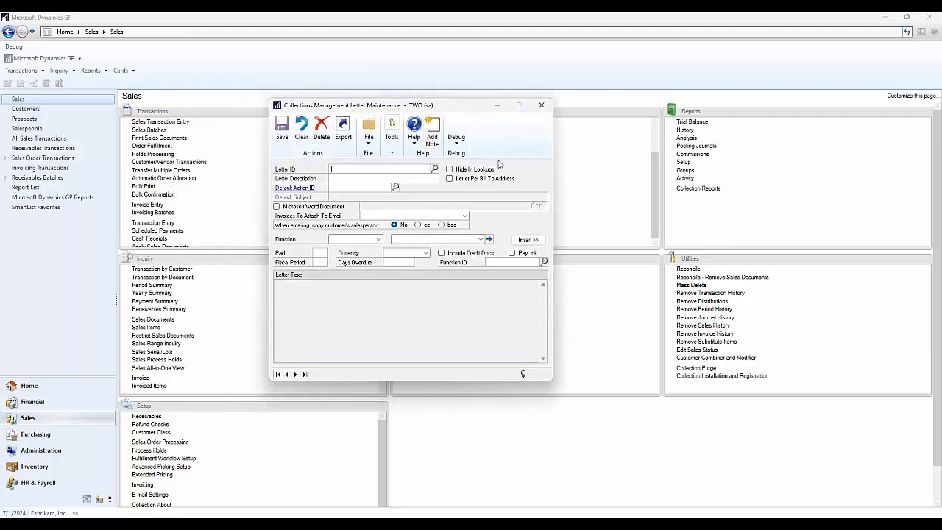
- Look through the list of existing collection letters and close the letter lookup
click(435, 169)
scroll(338, 267, down, 6)
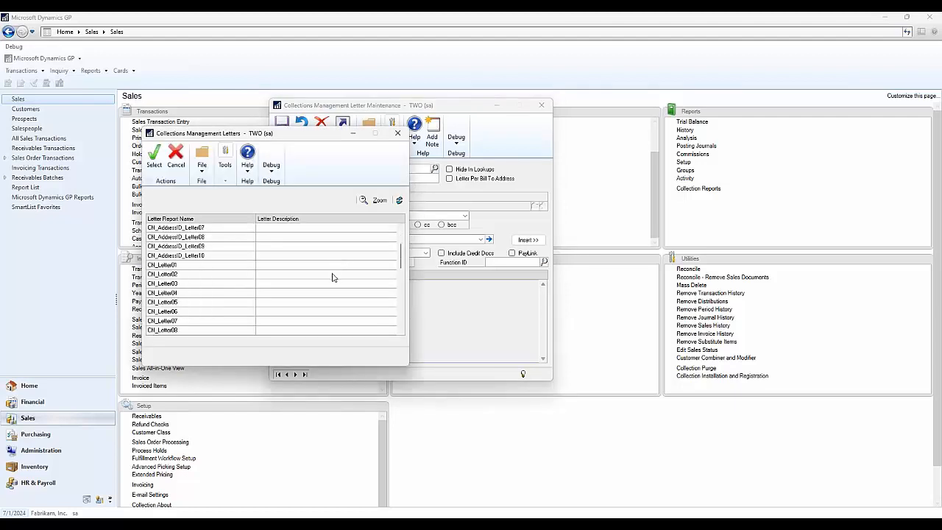
scroll(332, 281, down, 4)
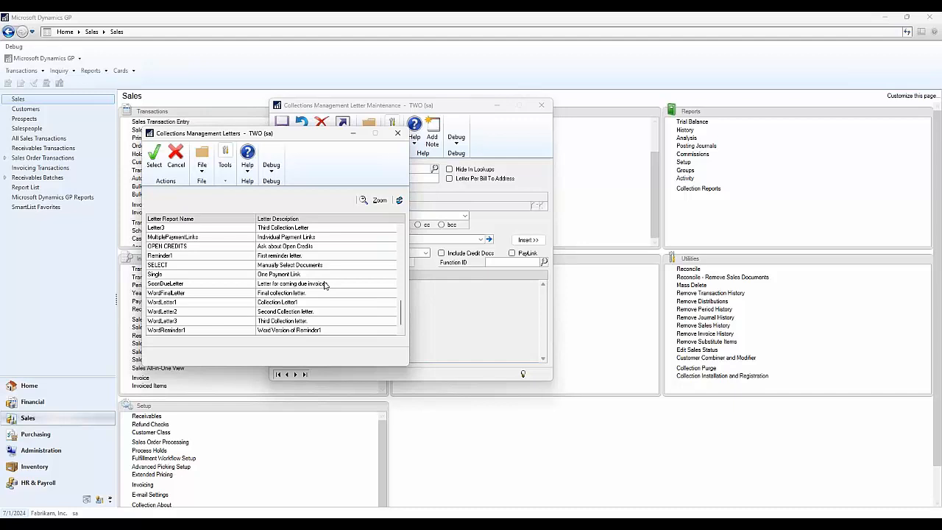
click(403, 140)
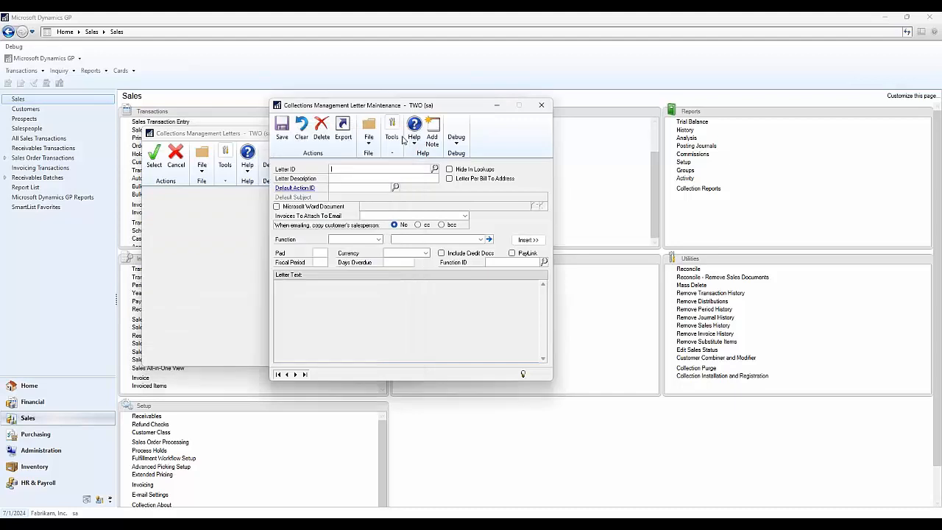
- Start a new letter with the ID "test" and the description "testing with webinar"
click(398, 171)
text(test)
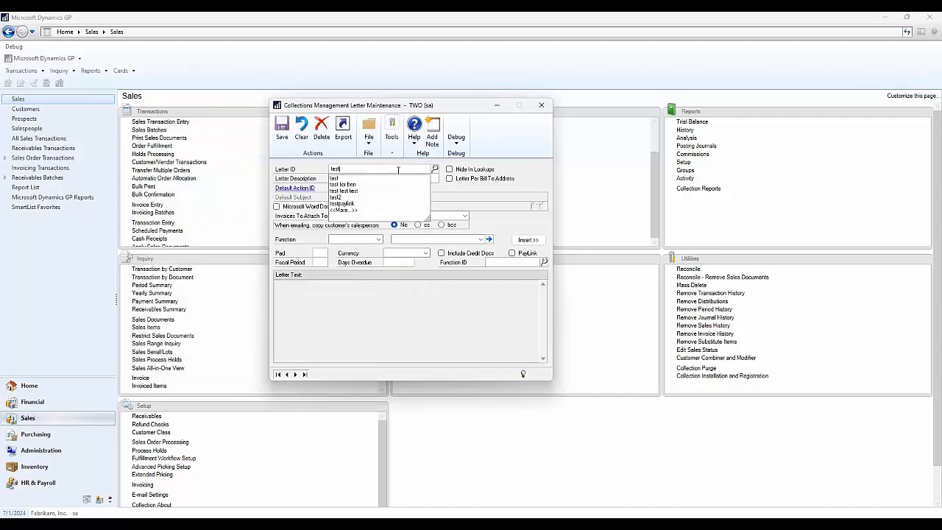
key(Tab)
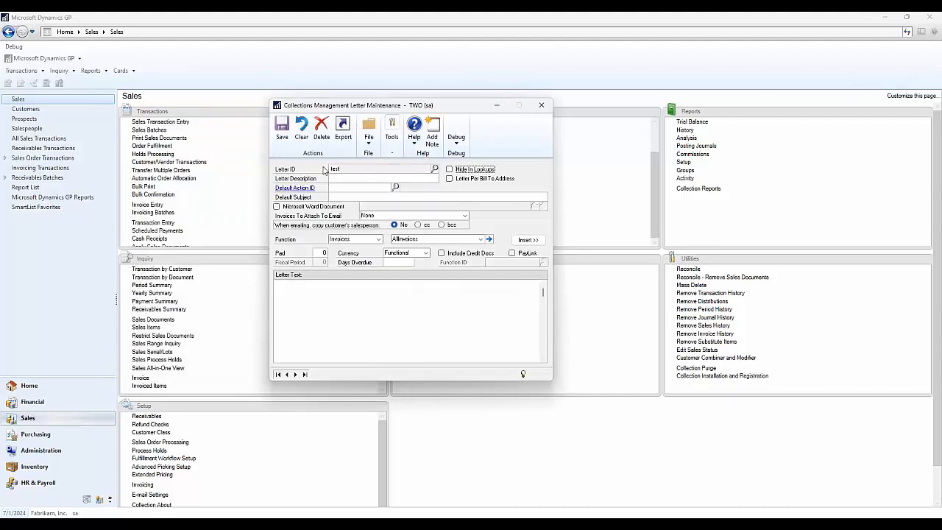
click(359, 180)
text(testing with webinar)
key(Tab)
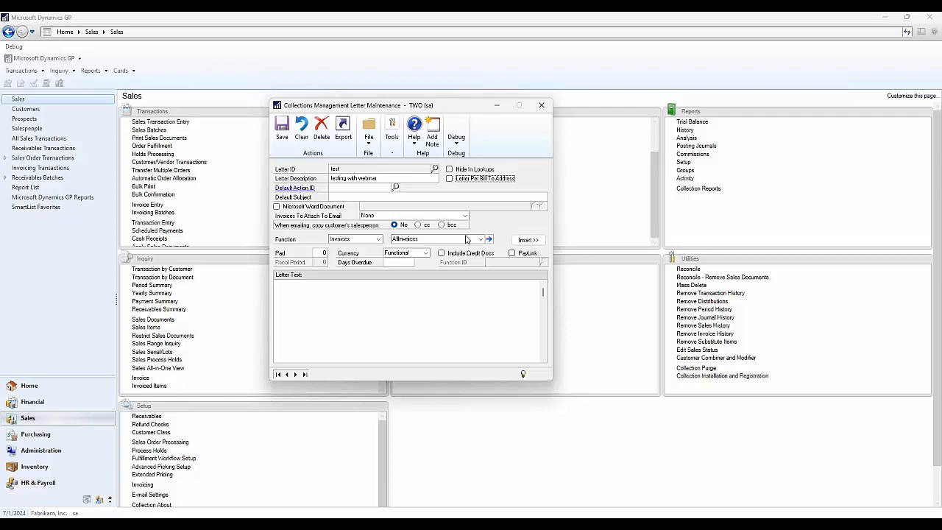
- Begin the letter text with "Hi" followed by the CustomerName field from the Customer Info functions
click(340, 315)
text(B1)
click(371, 240)
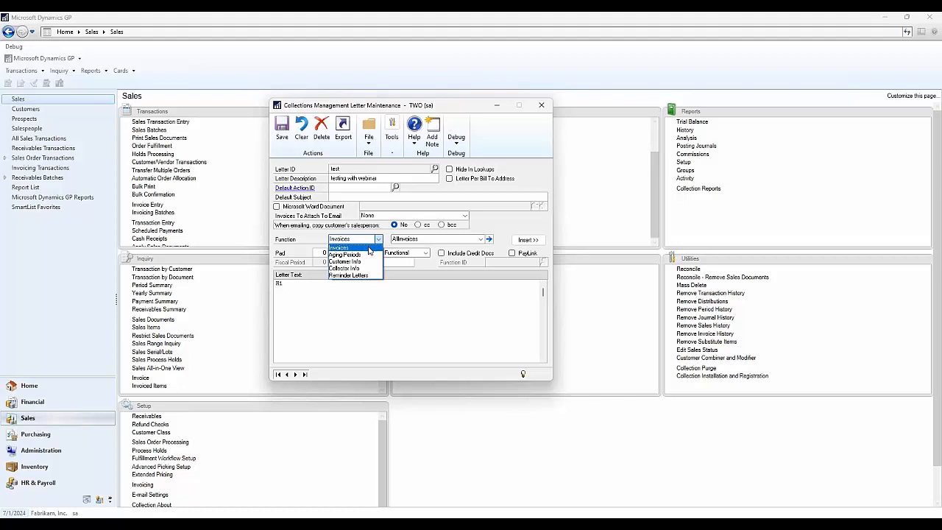
click(370, 263)
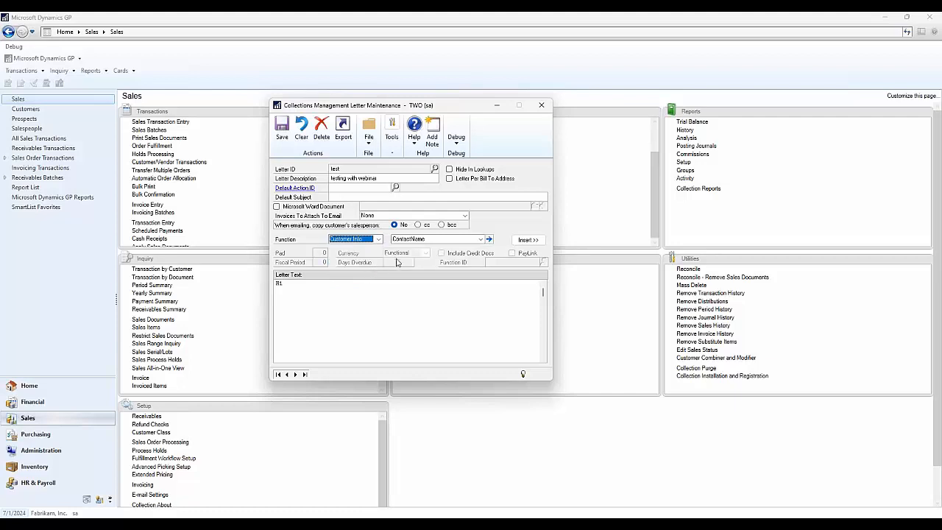
click(448, 241)
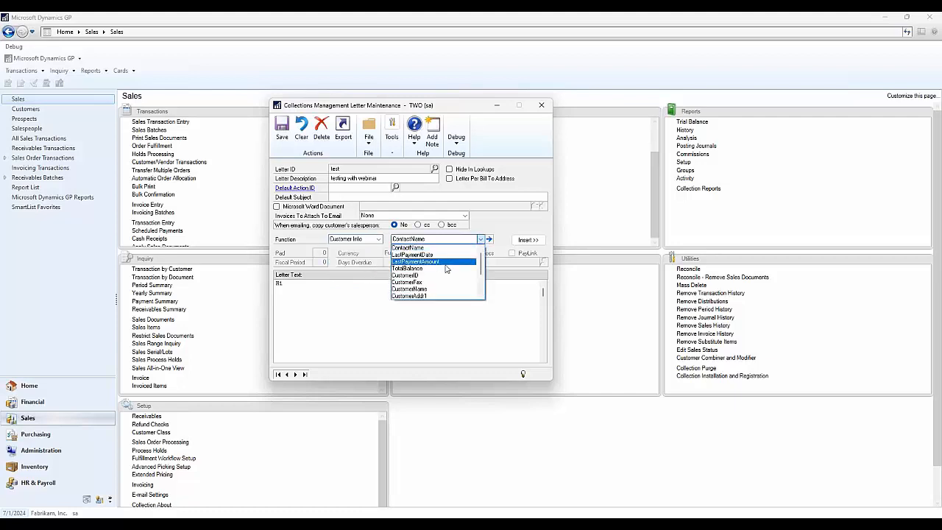
click(441, 289)
click(526, 239)
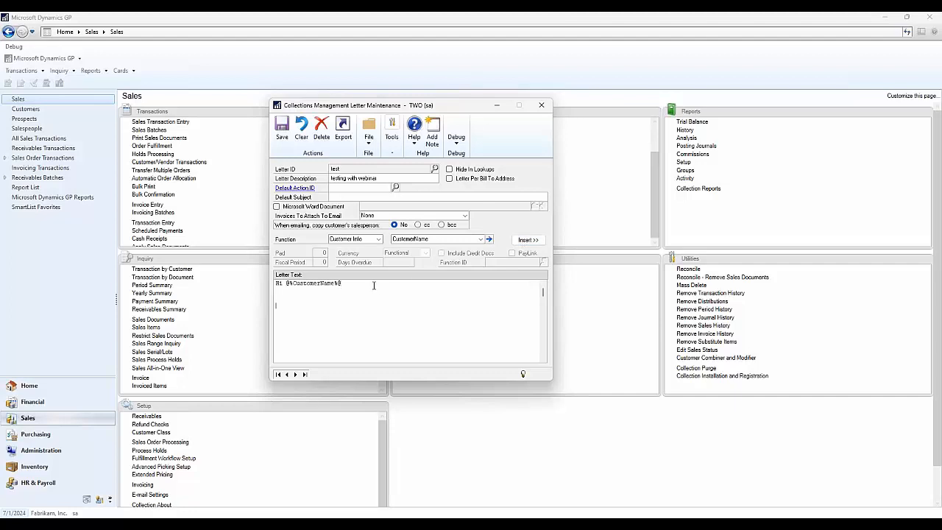
- Insert the AllInvoices function with PayLink enabled below the greeting in the letter text
click(378, 239)
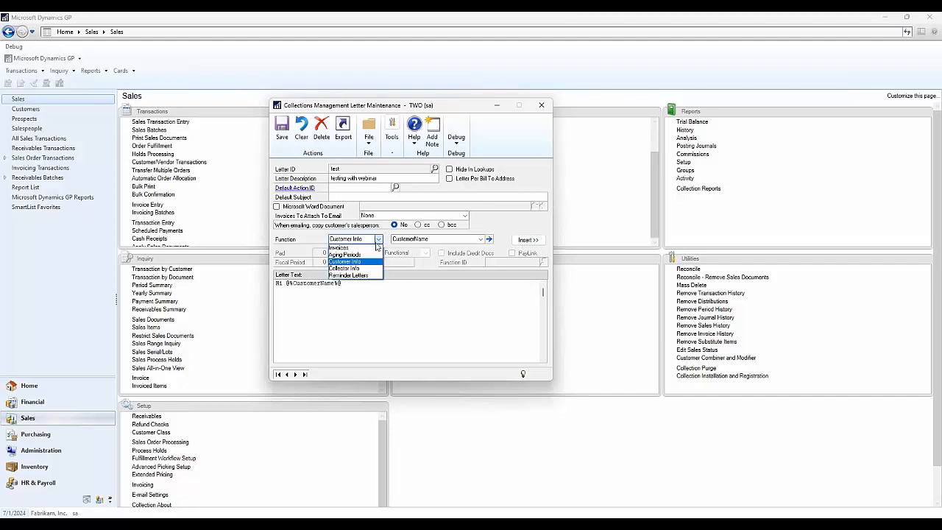
click(375, 248)
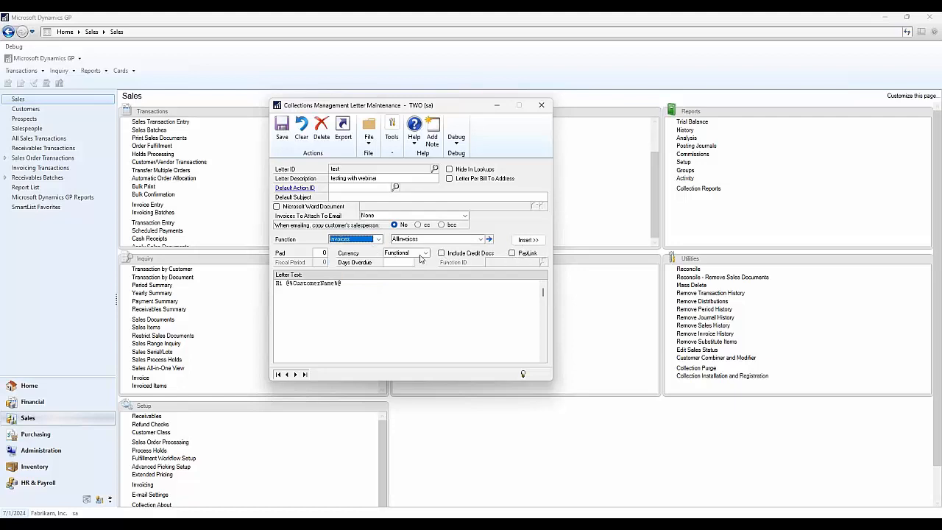
click(479, 240)
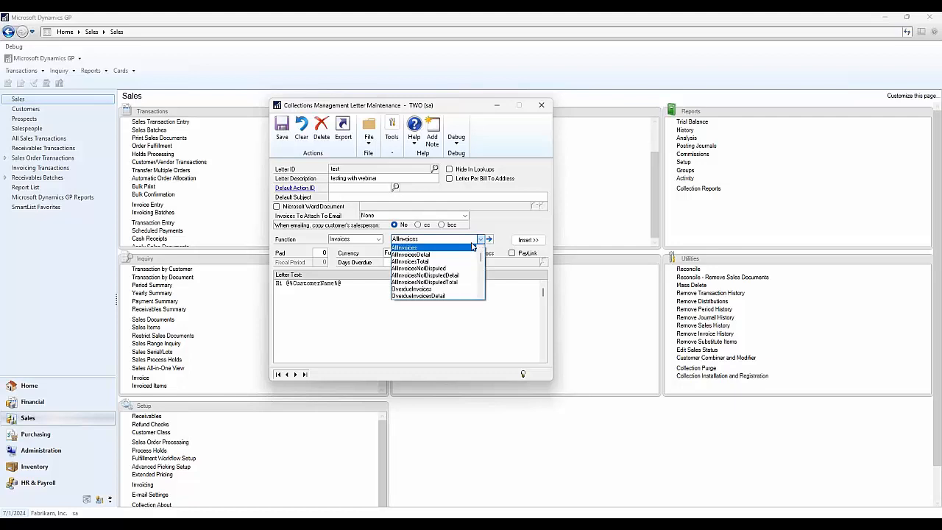
click(456, 248)
click(512, 253)
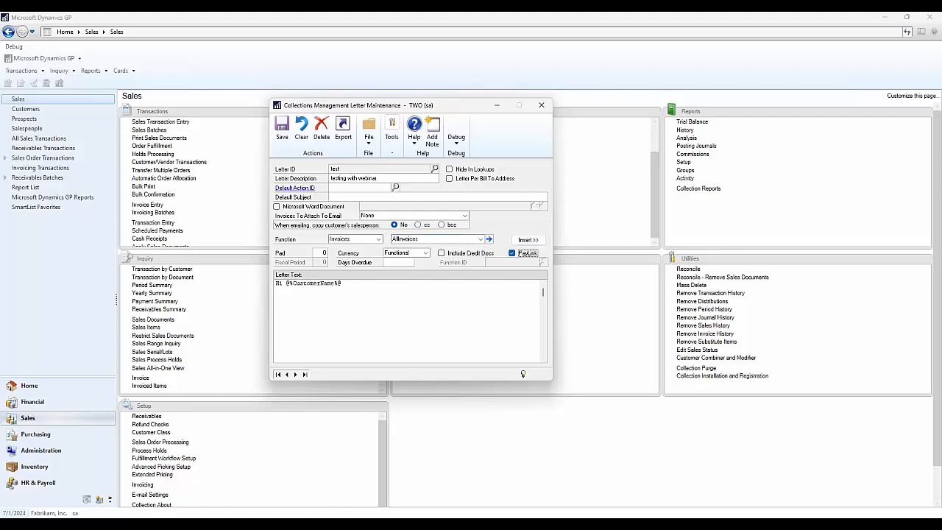
click(375, 307)
click(528, 240)
- Insert the PayLinkForMultipleDocuments function below the invoice list in the letter text
click(448, 240)
scroll(448, 285, down, 5)
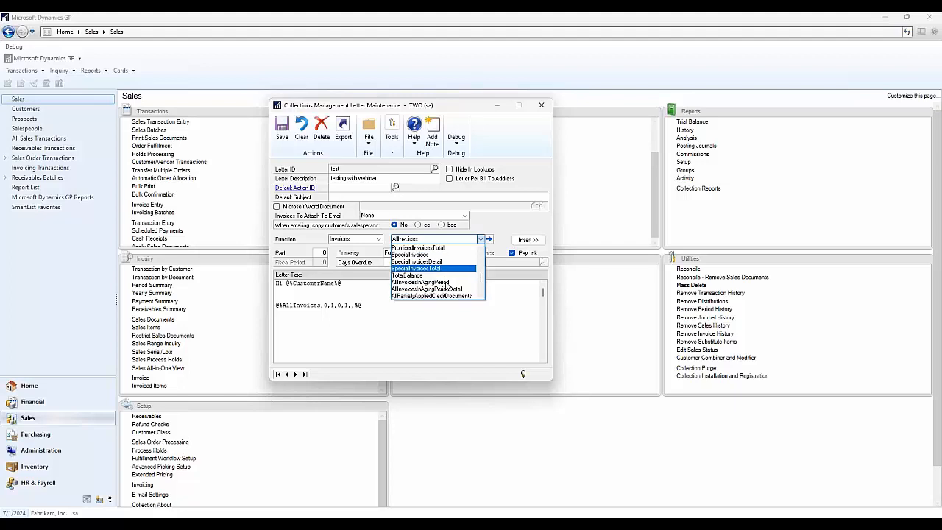
click(446, 283)
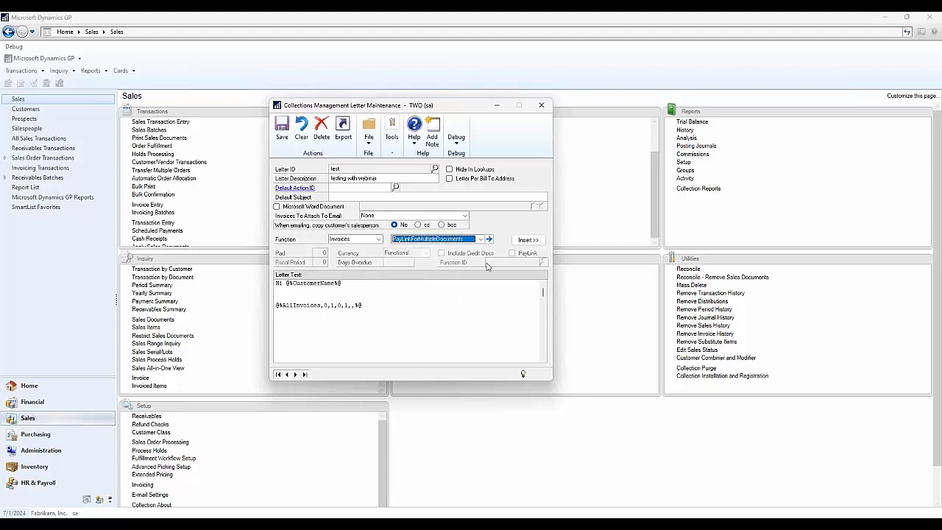
click(527, 239)
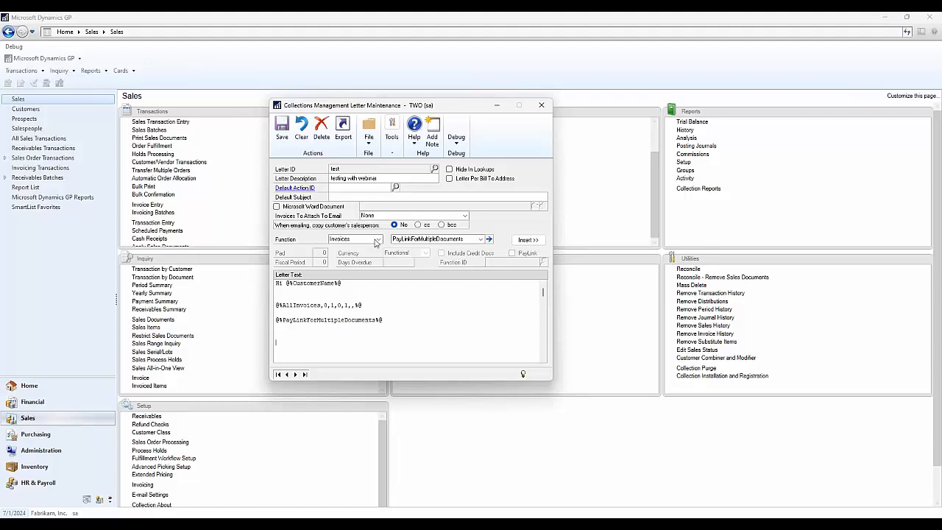
- Insert the CollectorPhone1 field from the Collector Info functions at the end of the letter text
click(377, 240)
click(368, 269)
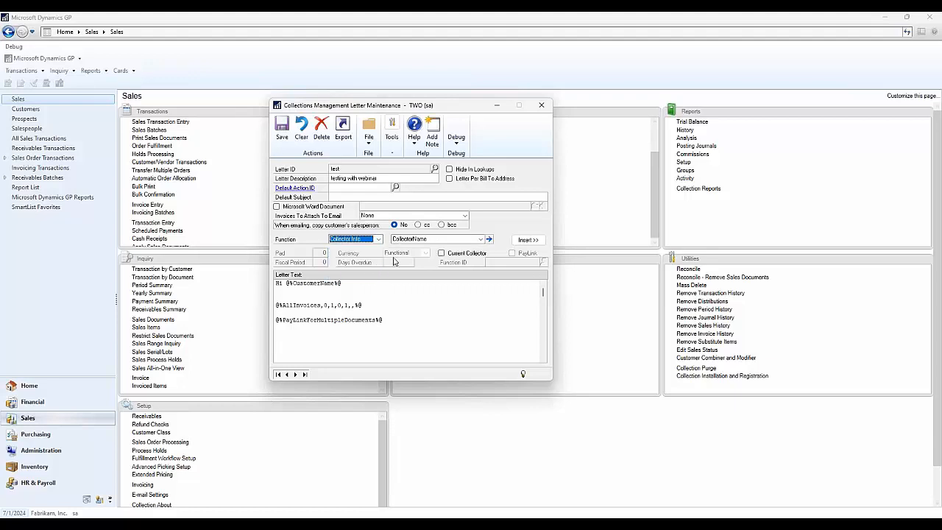
click(432, 241)
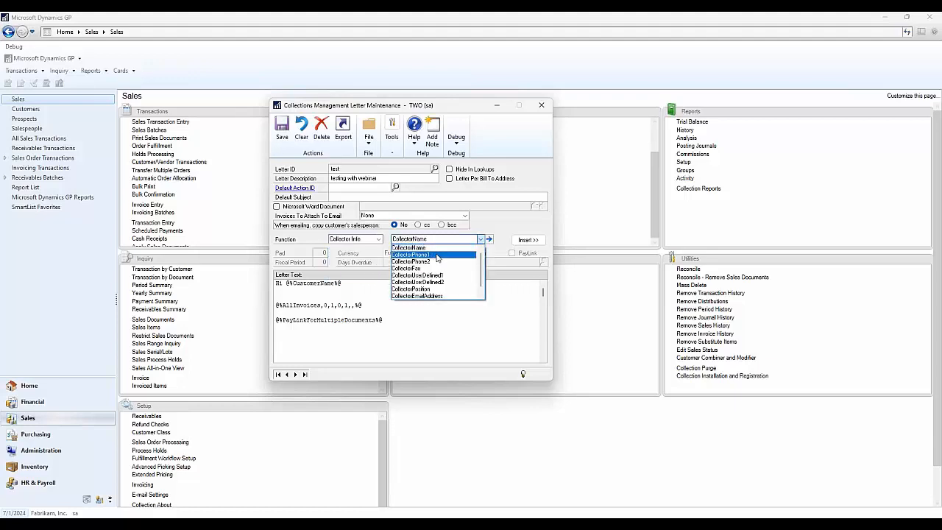
click(434, 255)
click(534, 241)
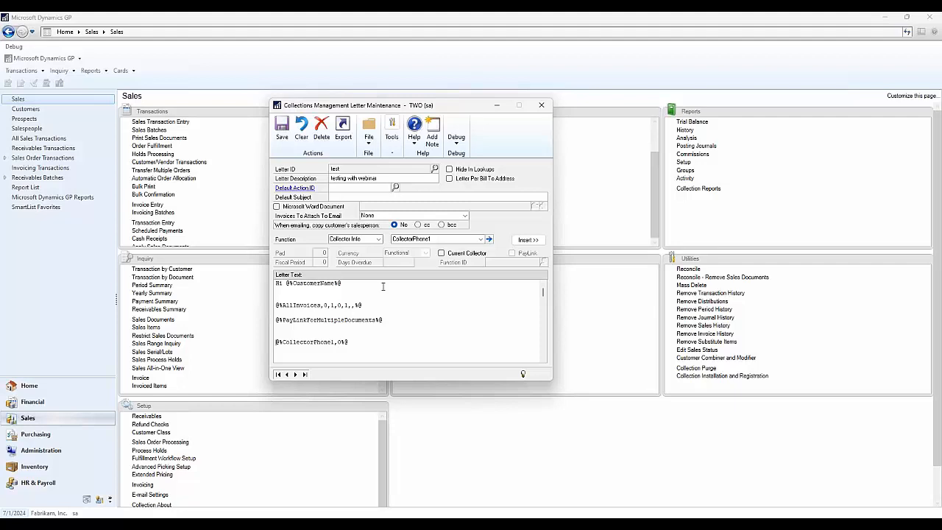
- Add the line "You can type whatever" below the greeting, and delete the test letter
text(\)
key(Return)
key(Return)
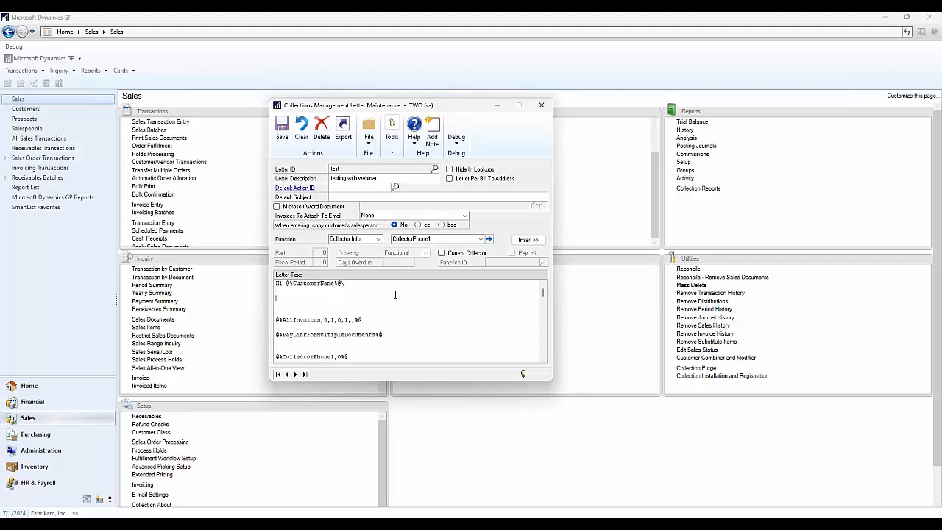
text(You can type whatever)
click(327, 135)
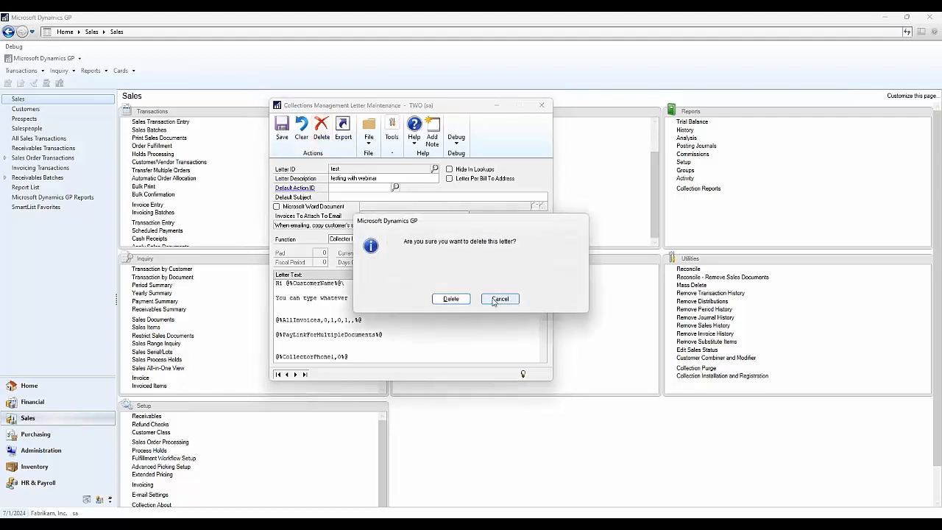
click(449, 295)
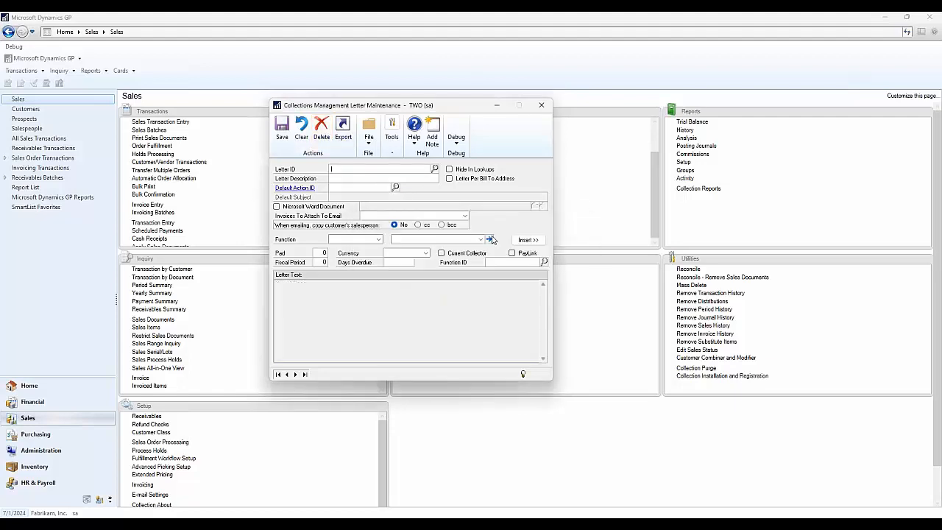
- Look up the existing letters and load the one named Single, described as One Payment Link
click(435, 168)
scroll(352, 272, down, 10)
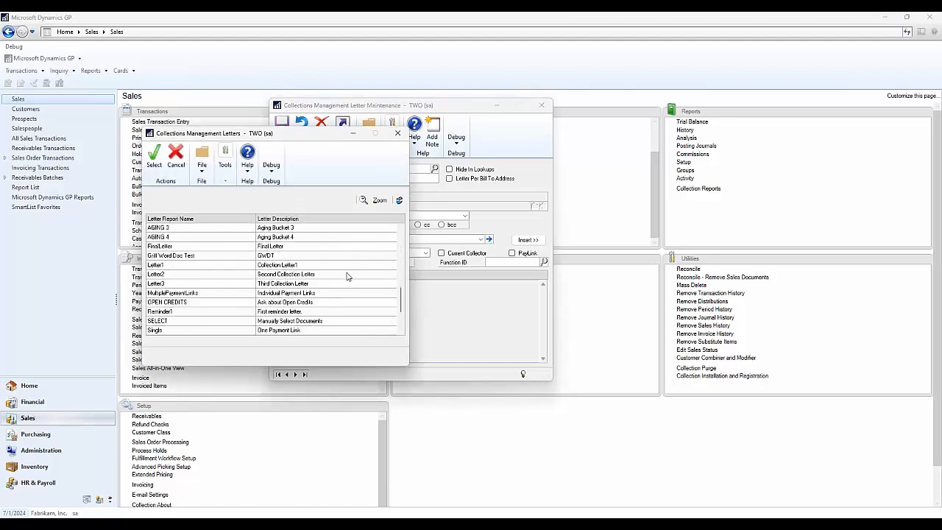
scroll(348, 276, down, 1)
scroll(348, 277, down, 1)
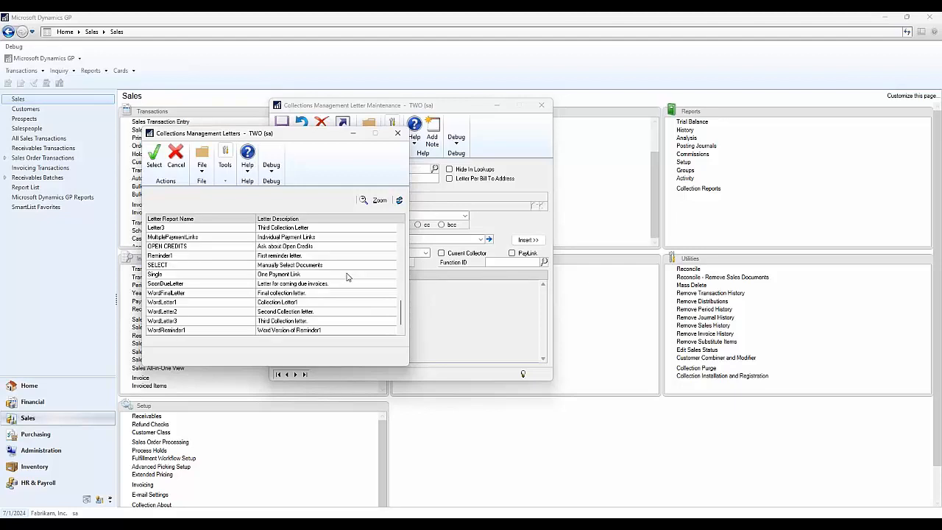
click(305, 275)
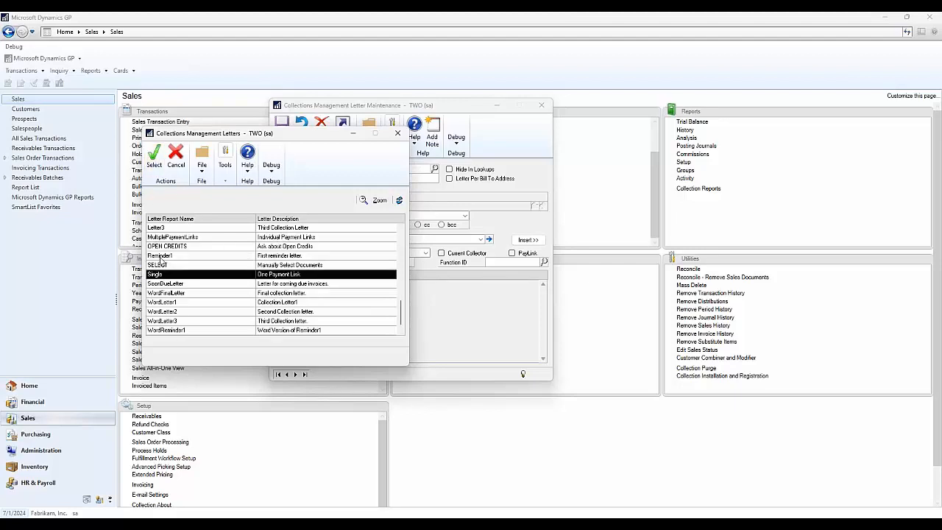
click(155, 154)
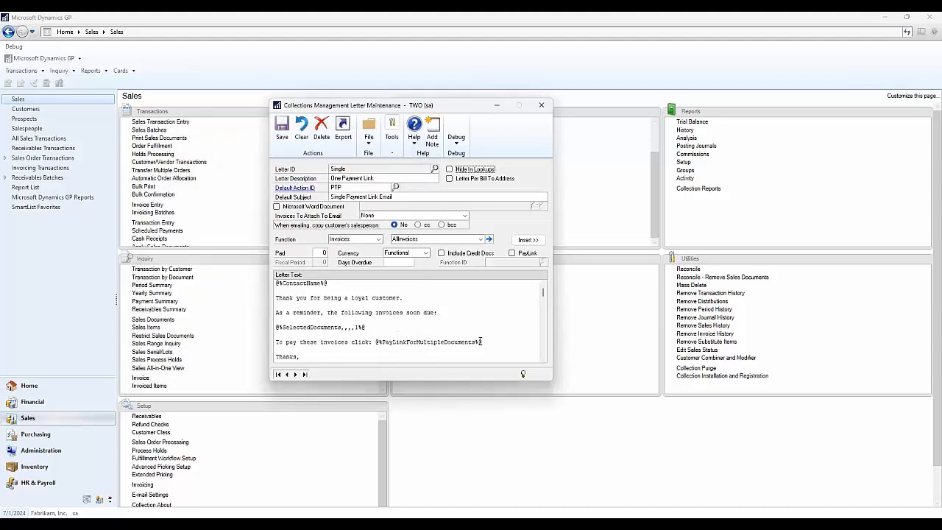
- Examine the PayLinkForMultipleDocuments line in the Single letter's text and the list of available invoice functions
drag(490, 342, 398, 336)
right_click(393, 338)
click(382, 344)
triple_click(382, 343)
click(432, 339)
click(456, 241)
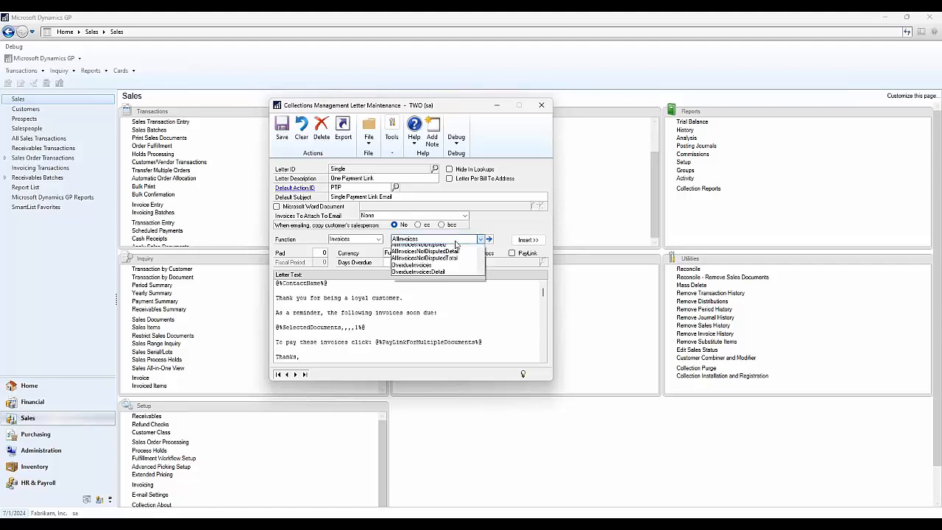
scroll(463, 268, down, 10)
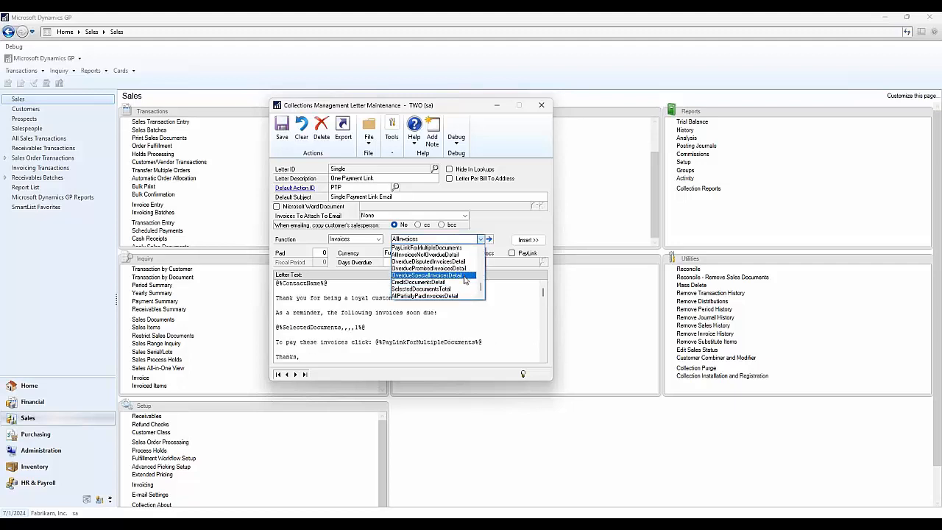
click(494, 344)
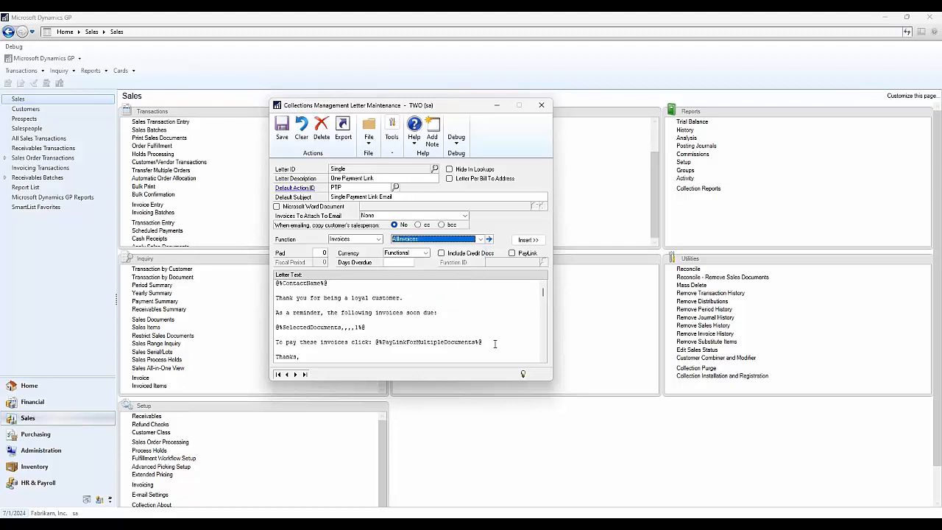
click(502, 343)
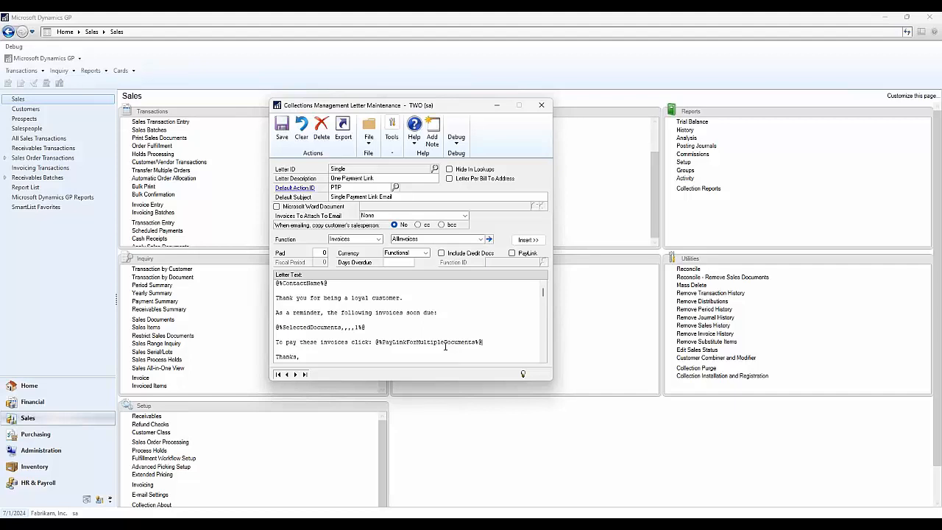
- Look up the existing letters and load MultiplePaymentLinks, described as Individual Payment Links
click(434, 170)
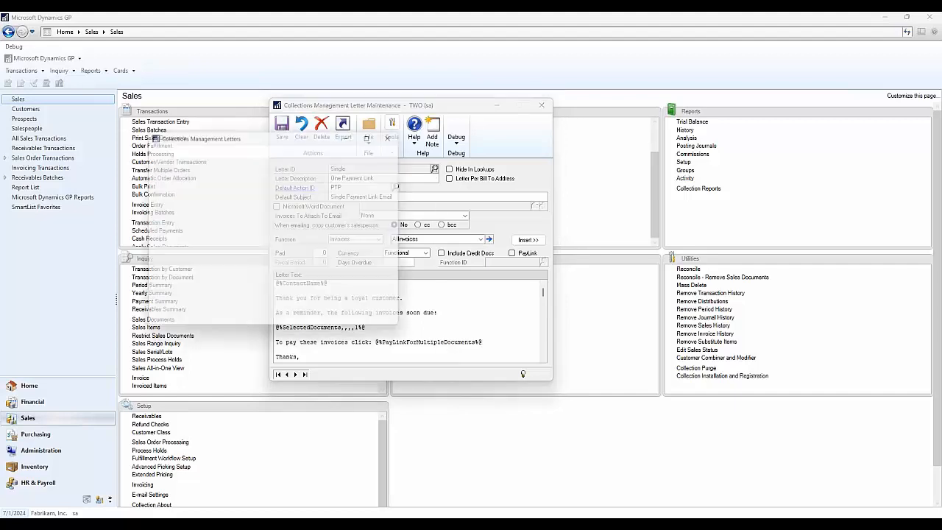
scroll(293, 271, up, 2)
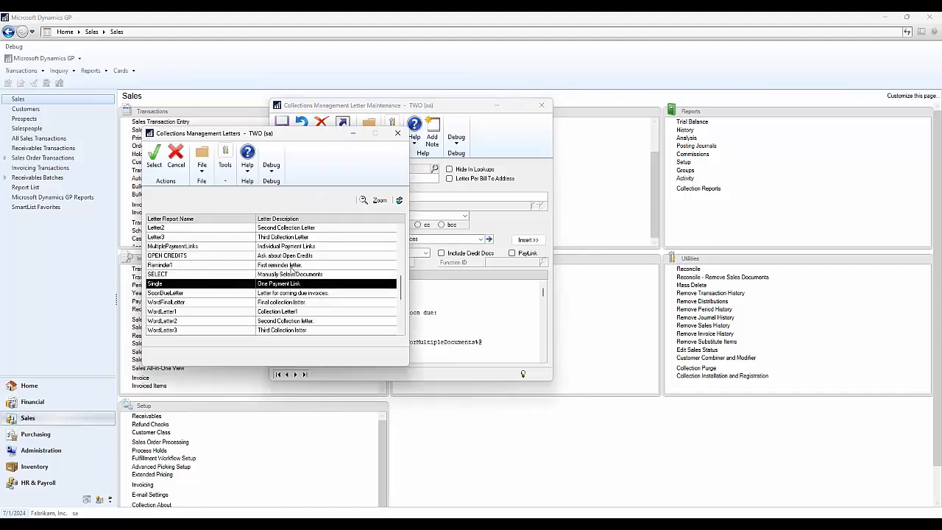
click(229, 247)
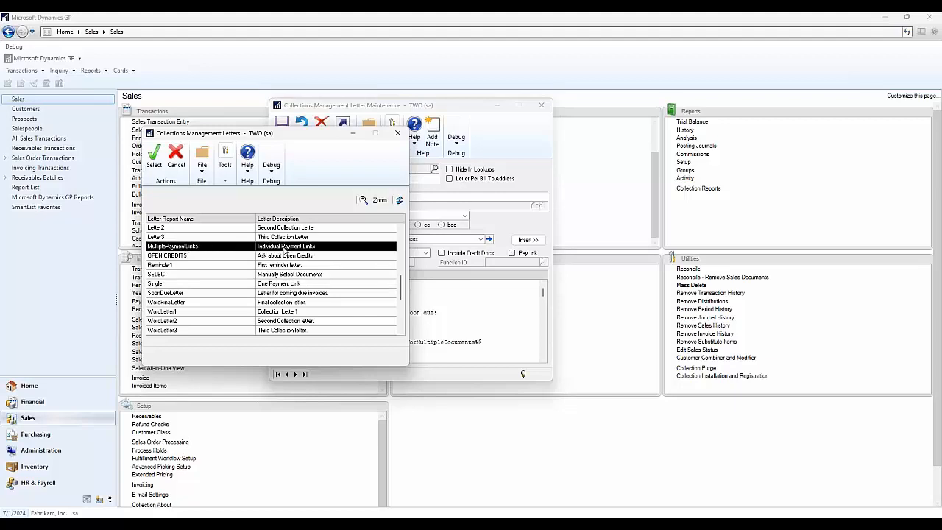
click(154, 155)
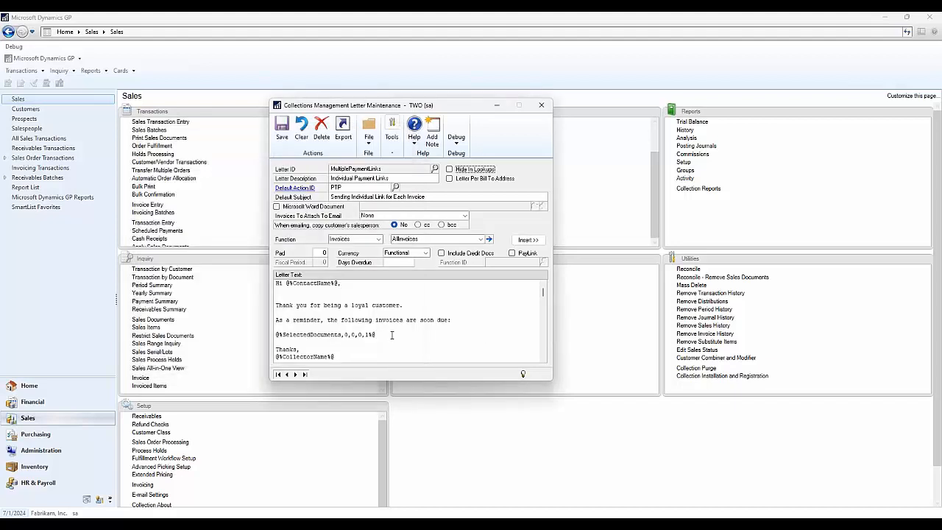
- Examine the parameters of the SelectedDocuments field in the MultiplePaymentLinks letter text, and close the letter maintenance window
drag(382, 335, 345, 335)
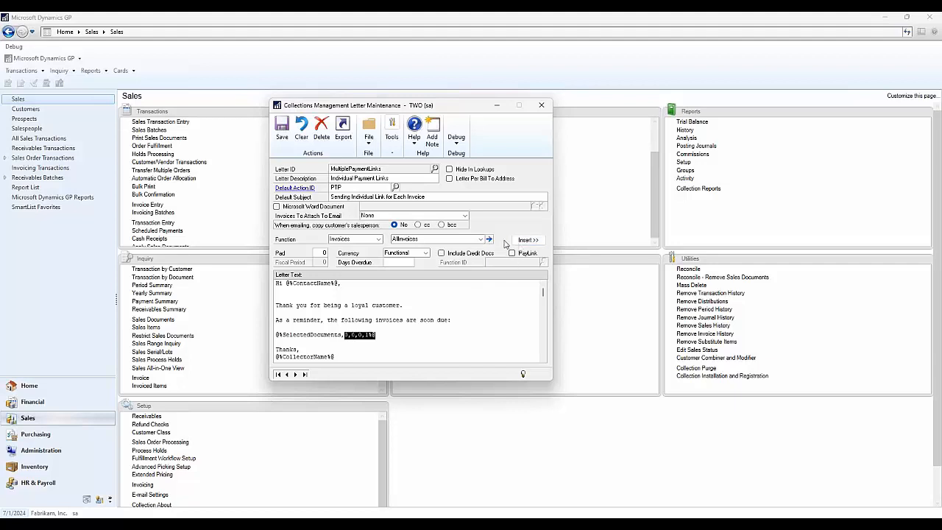
click(387, 335)
drag(382, 334, 345, 335)
click(345, 335)
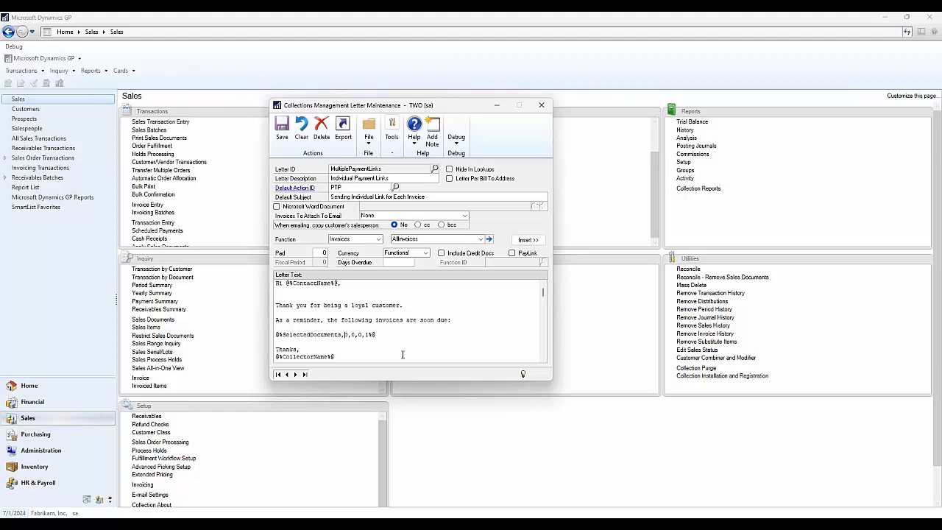
click(543, 110)
click(471, 298)
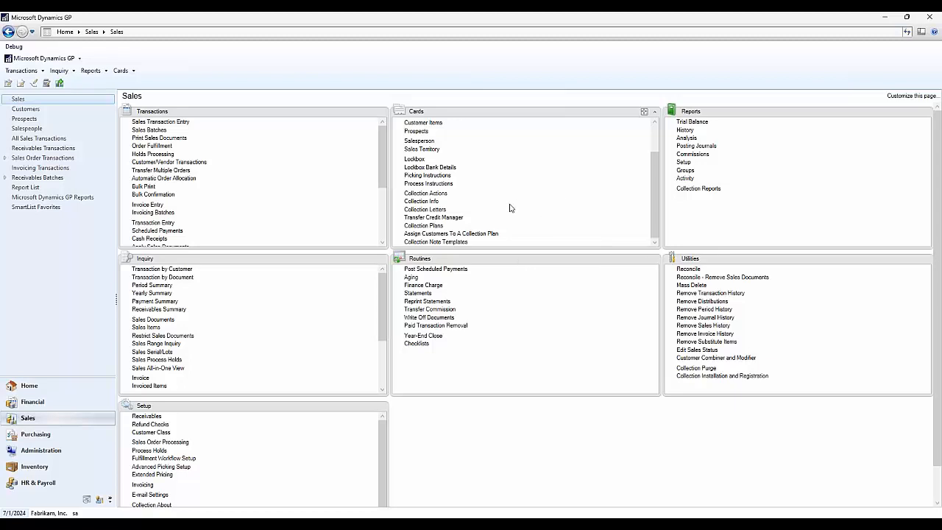
- Open the collection plan setup and load the GOODCUSTOMERS plan, described as More relaxed plan
click(419, 211)
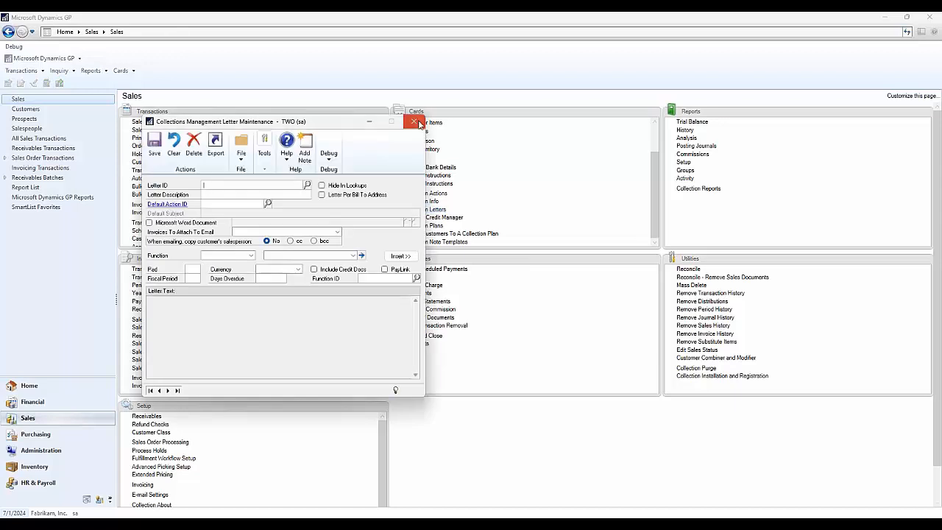
click(418, 123)
click(434, 225)
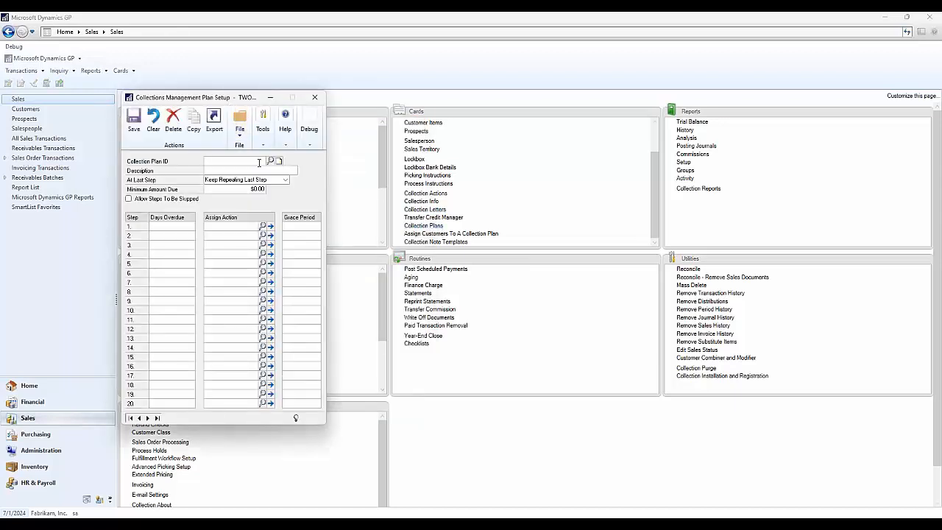
click(270, 160)
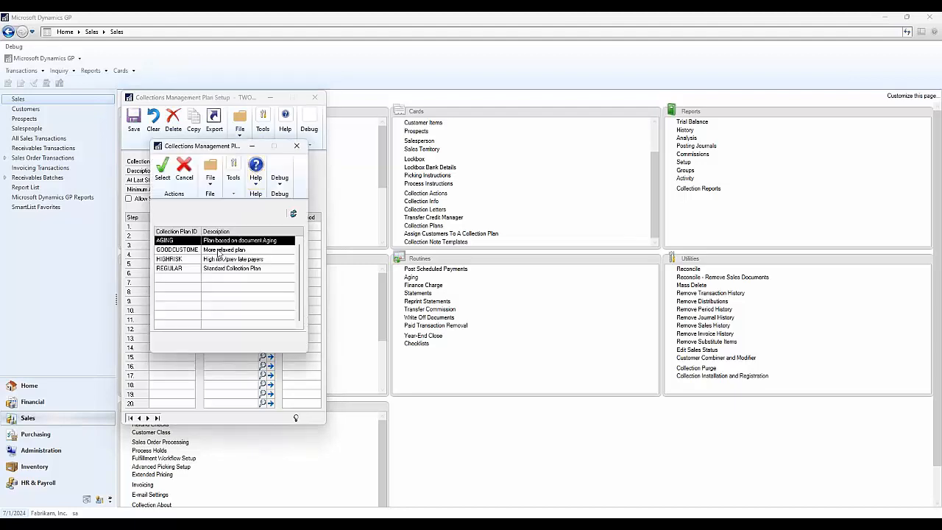
click(218, 250)
click(162, 170)
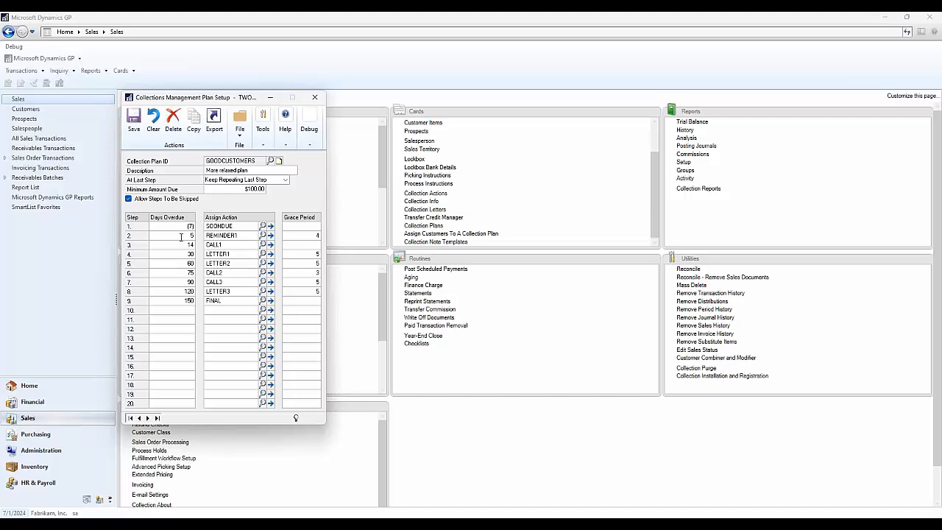
- Open the plan's REMINDER1 action, examine the PayLinkForMultipleDocuments line in its Reminder1 letter, and close the plan setup
click(271, 236)
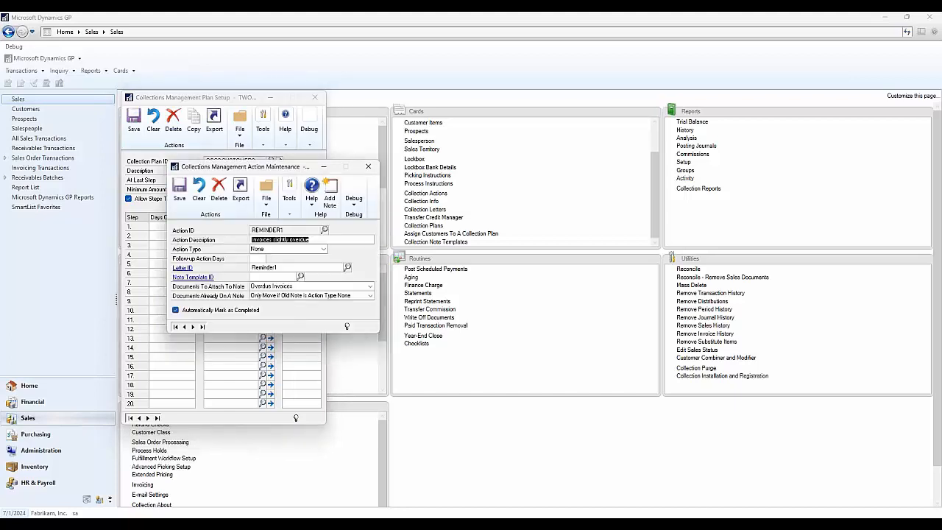
click(188, 268)
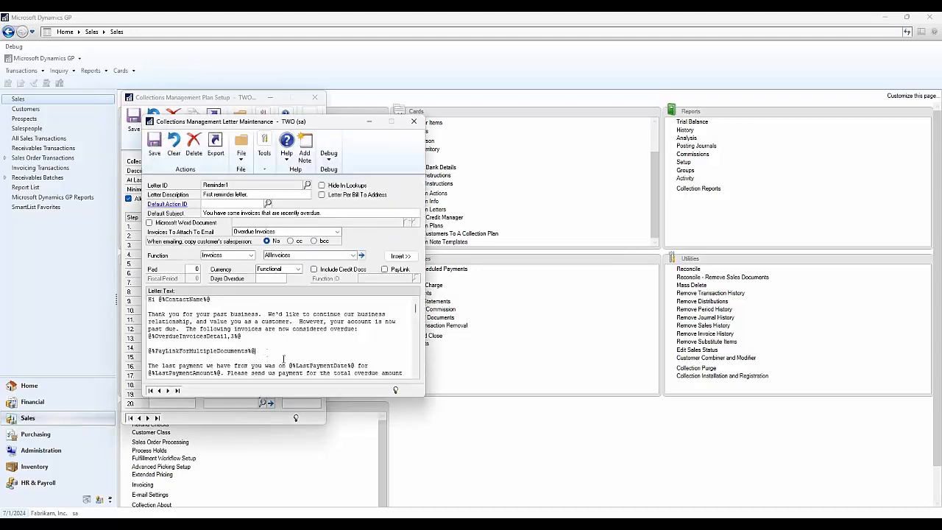
drag(259, 353, 143, 352)
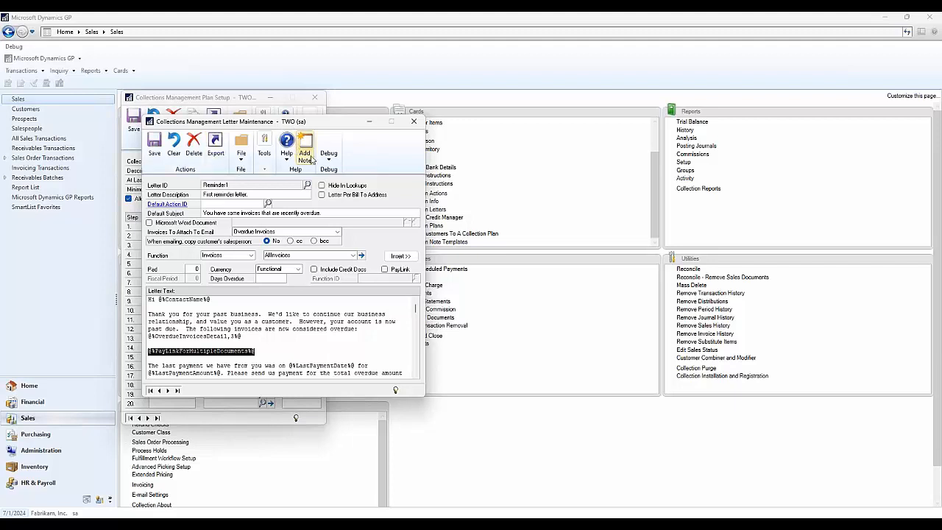
click(413, 121)
click(368, 167)
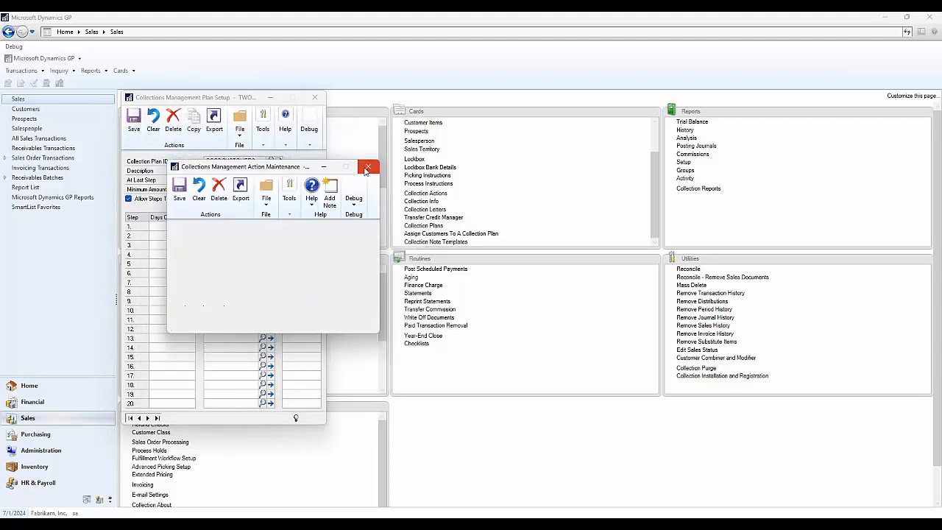
click(315, 97)
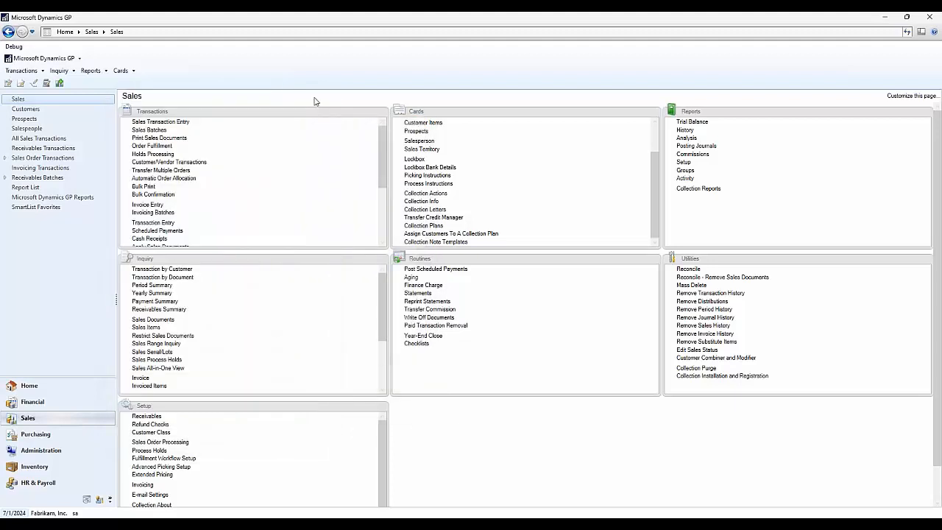
- Open the query letters window, turn on Print Letters, review the MultiplePaymentLinks and Single letters in the lookup, and close without choosing
scroll(296, 235, down, 5)
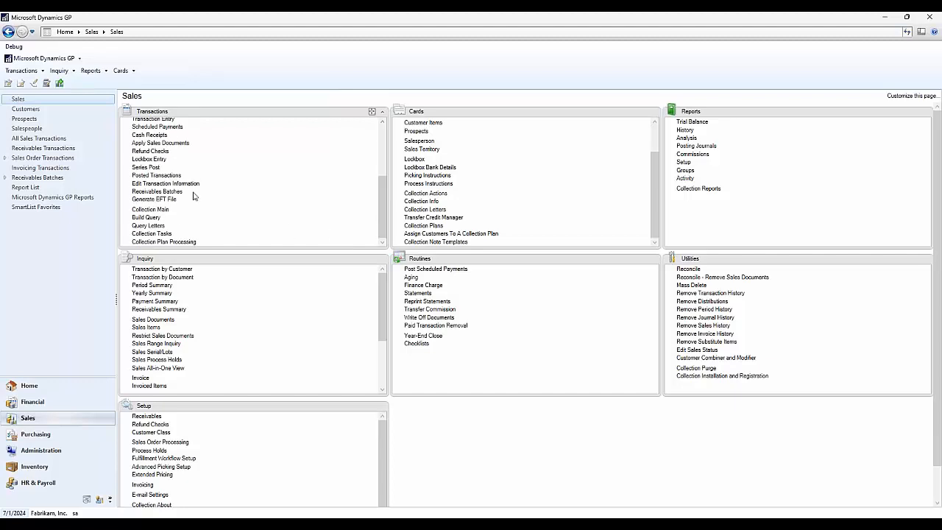
click(156, 228)
click(171, 227)
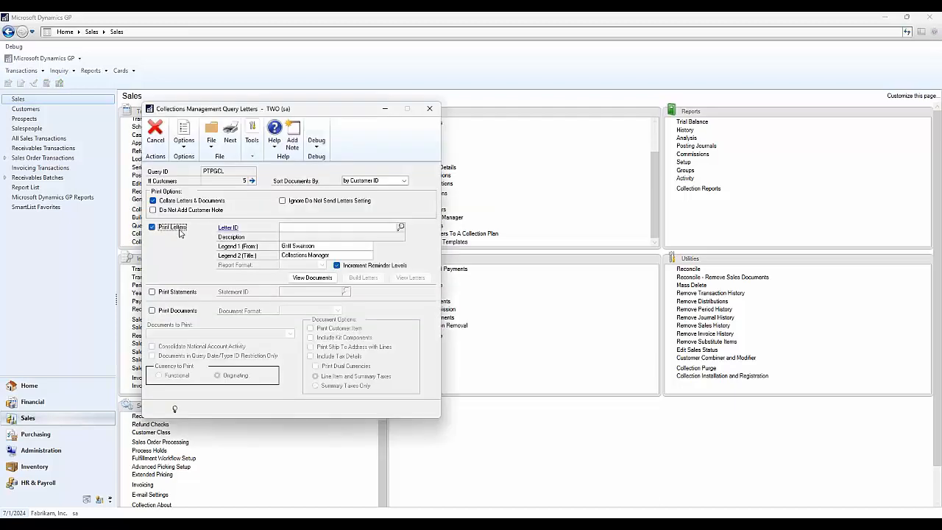
click(400, 227)
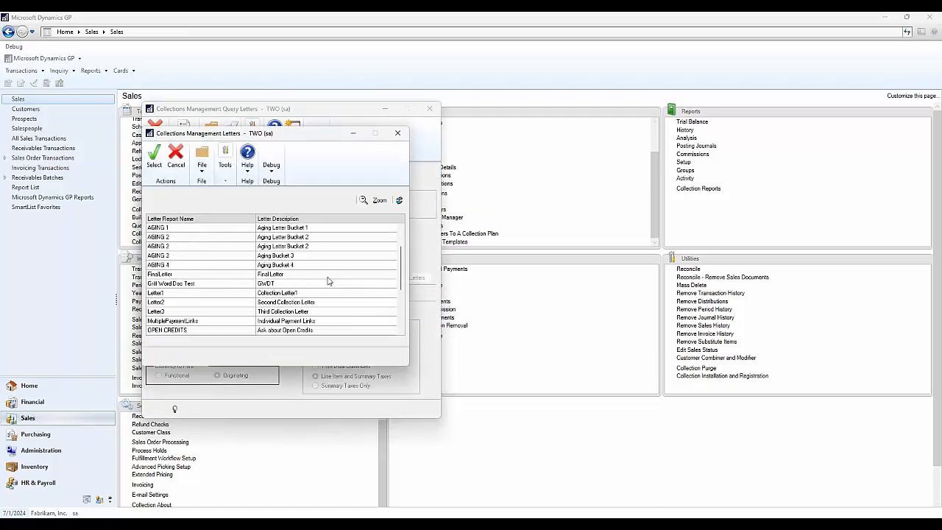
click(281, 277)
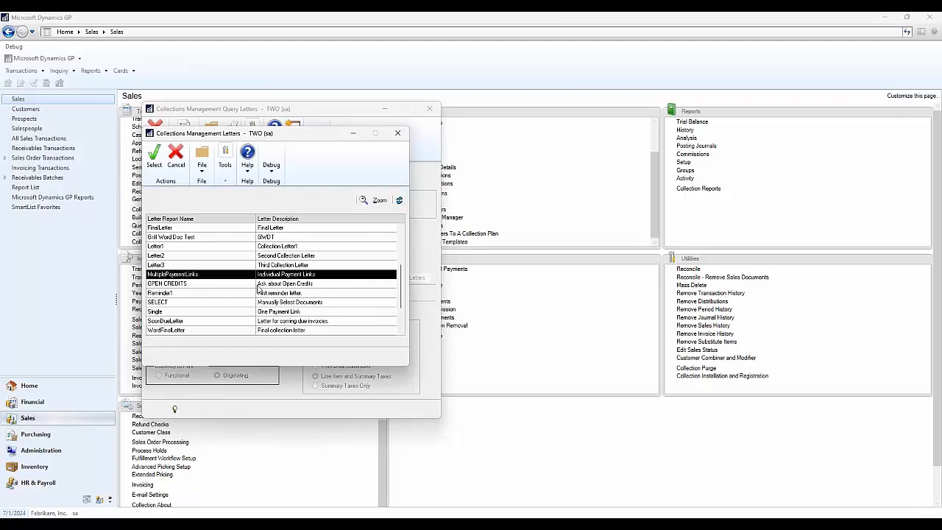
click(250, 311)
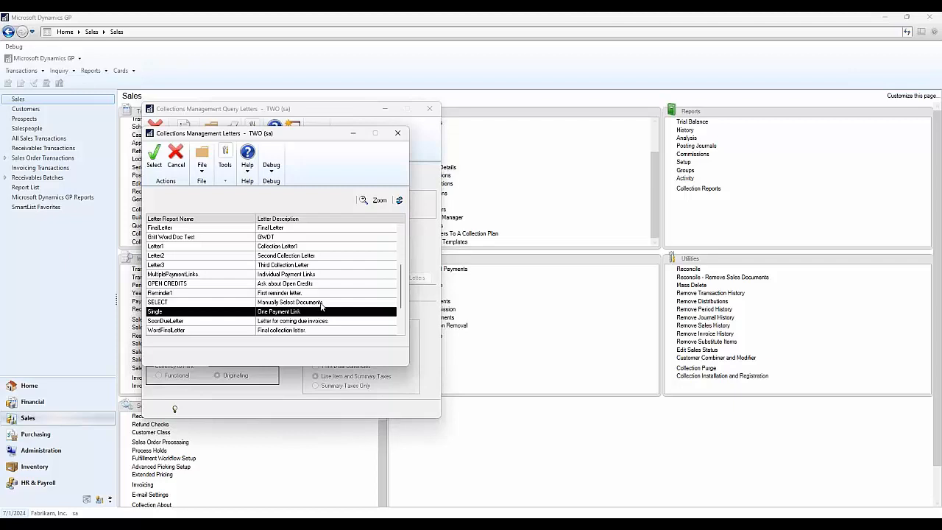
click(313, 277)
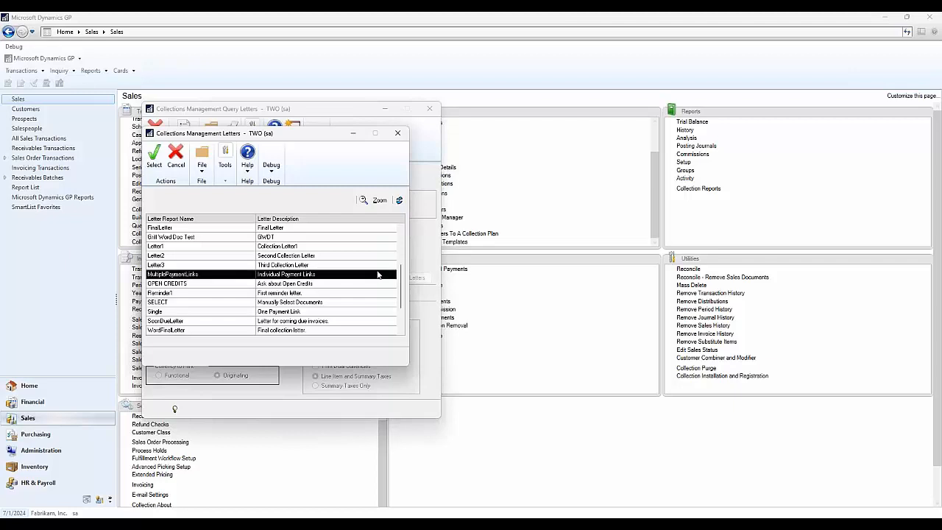
click(398, 135)
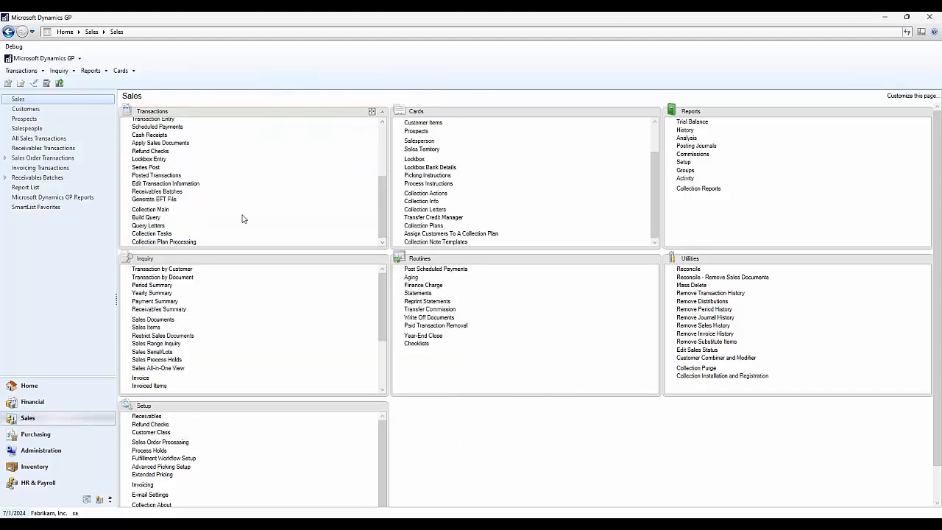
- Open the Collections main window and review the documents behind the total due for Aaron Fitz Electrical
click(160, 211)
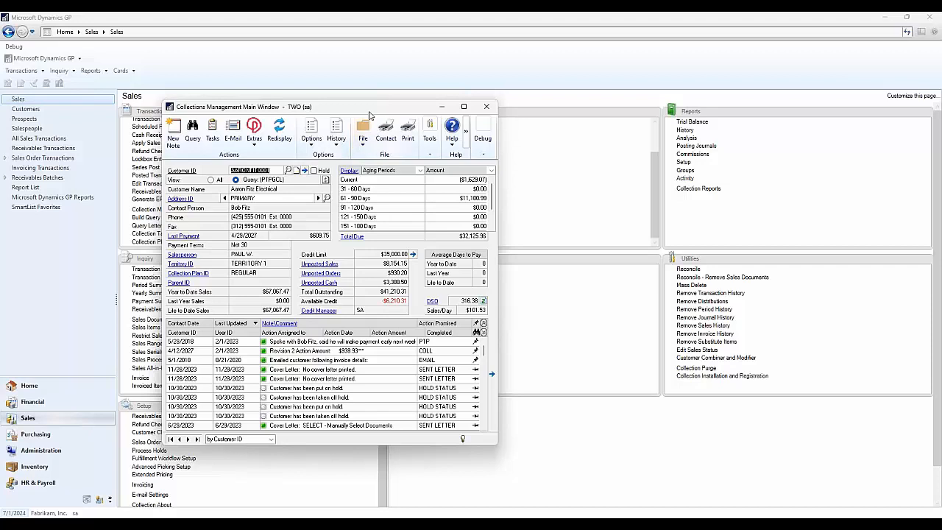
drag(377, 105, 464, 91)
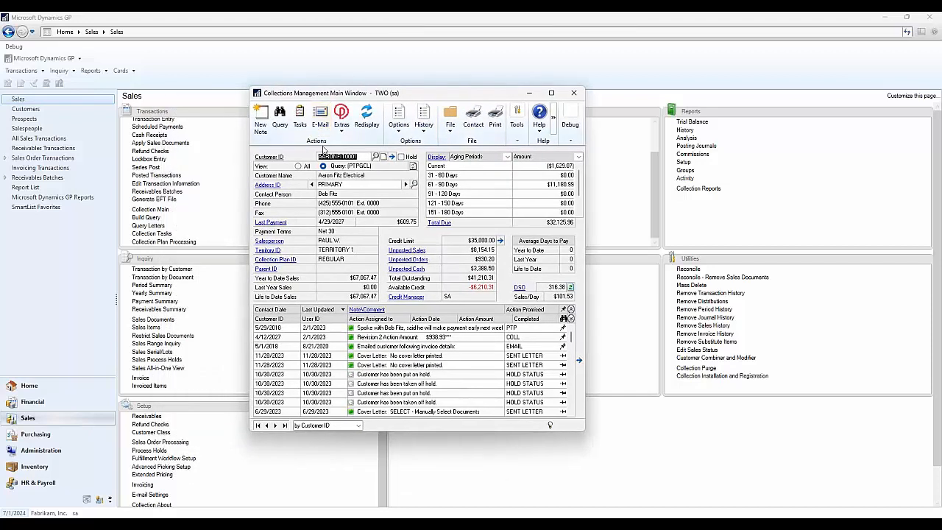
click(439, 223)
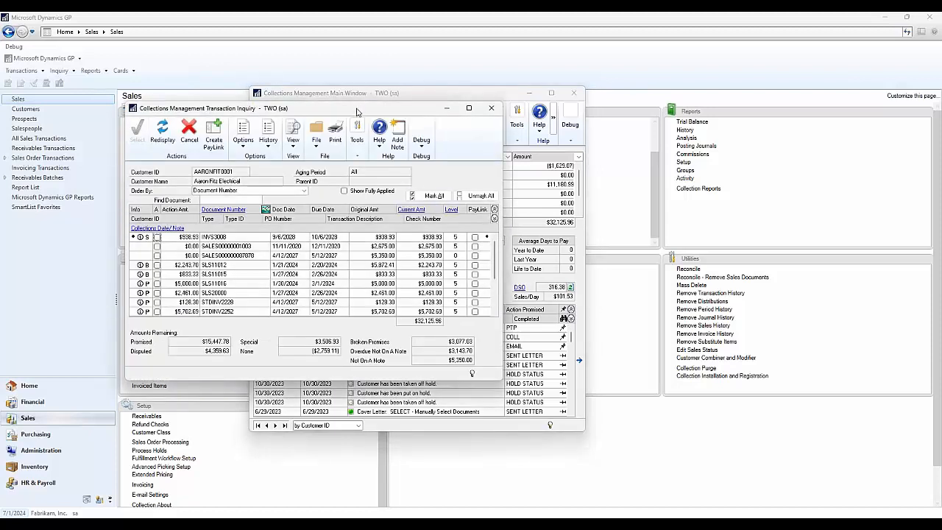
drag(361, 110, 466, 108)
scroll(437, 262, down, 3)
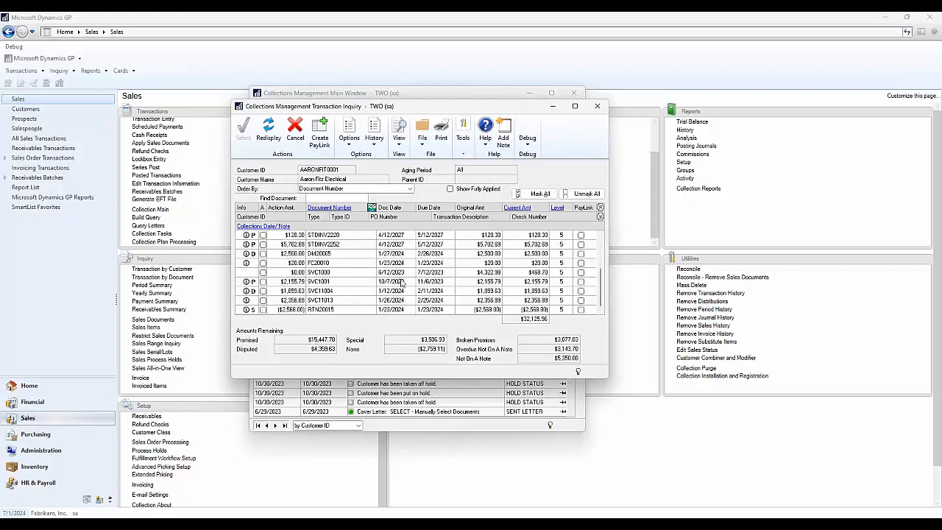
scroll(401, 283, up, 3)
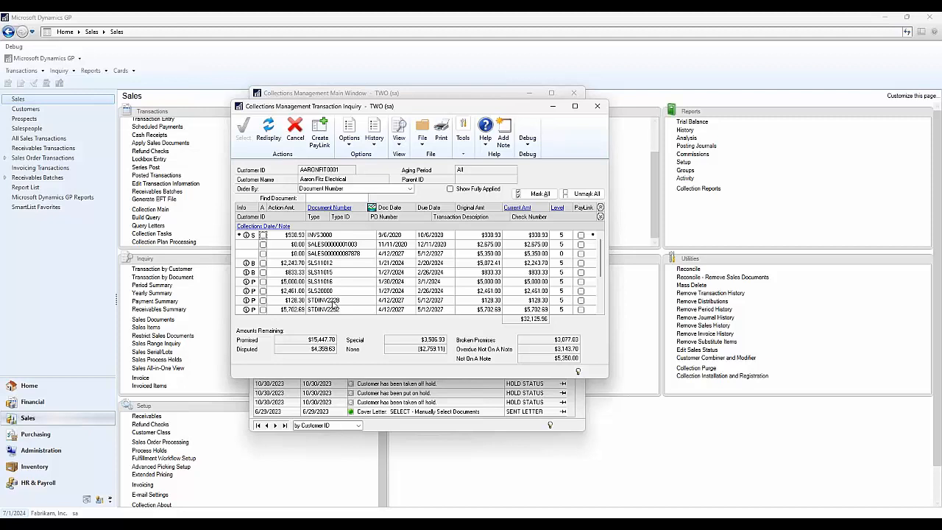
- Mark the first three documents in the transaction inquiry for PayLink, and close the inquiry
click(581, 235)
click(580, 244)
click(580, 254)
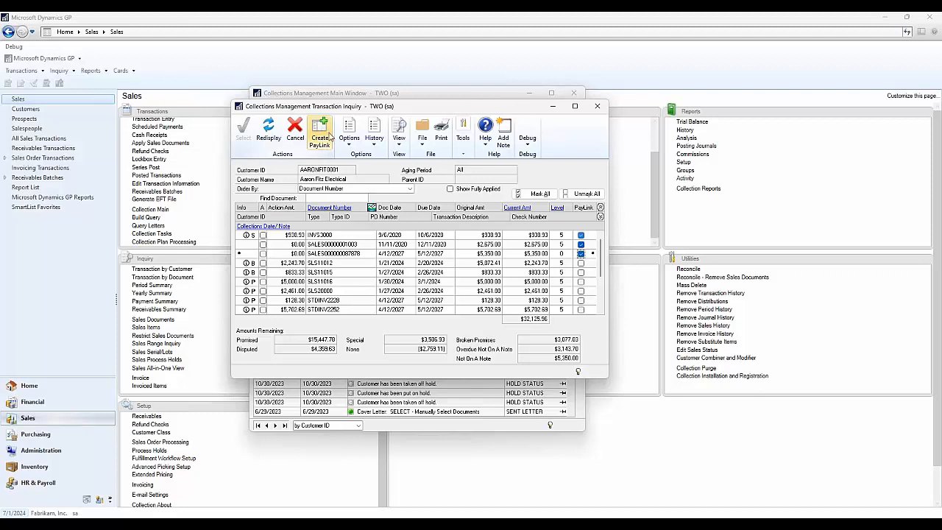
click(599, 108)
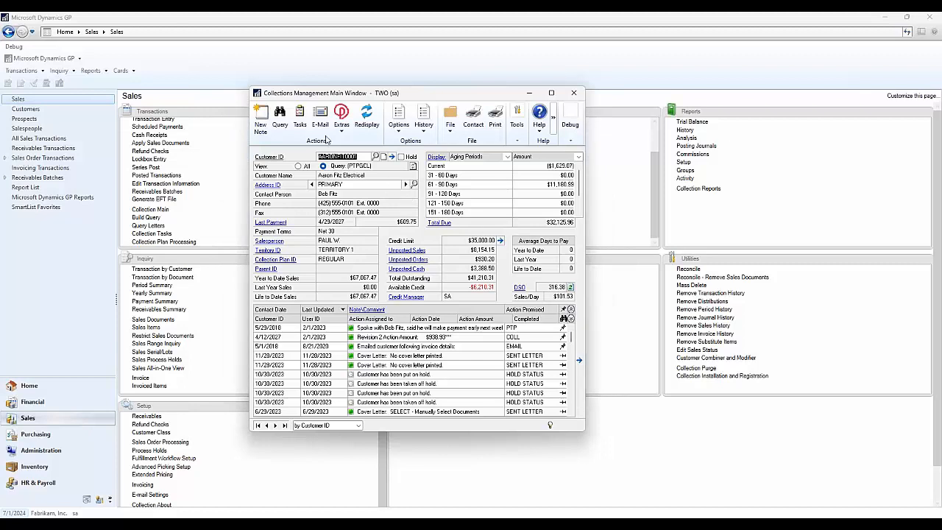
- Start a collections e-mail to the customer, add the contact's e-mail as a TO recipient, and load the MultiplePaymentLinks letter
click(319, 116)
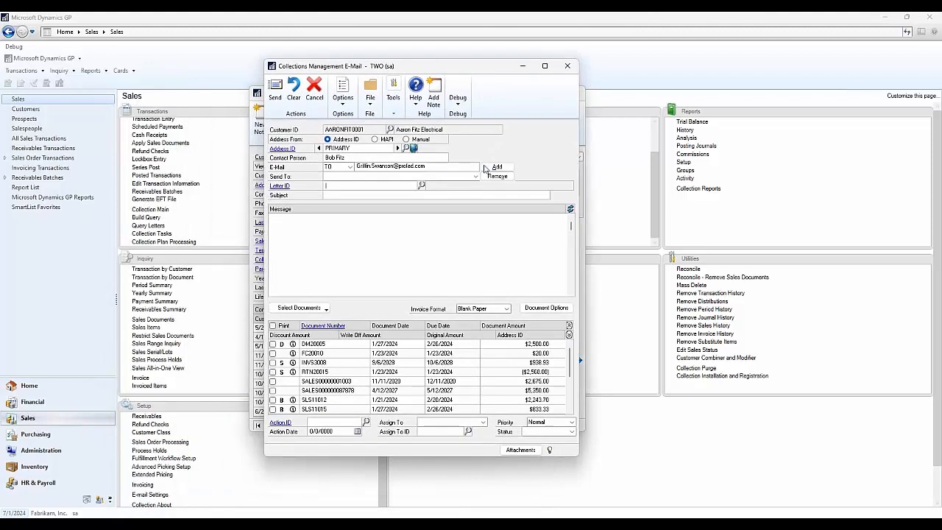
click(497, 167)
click(421, 185)
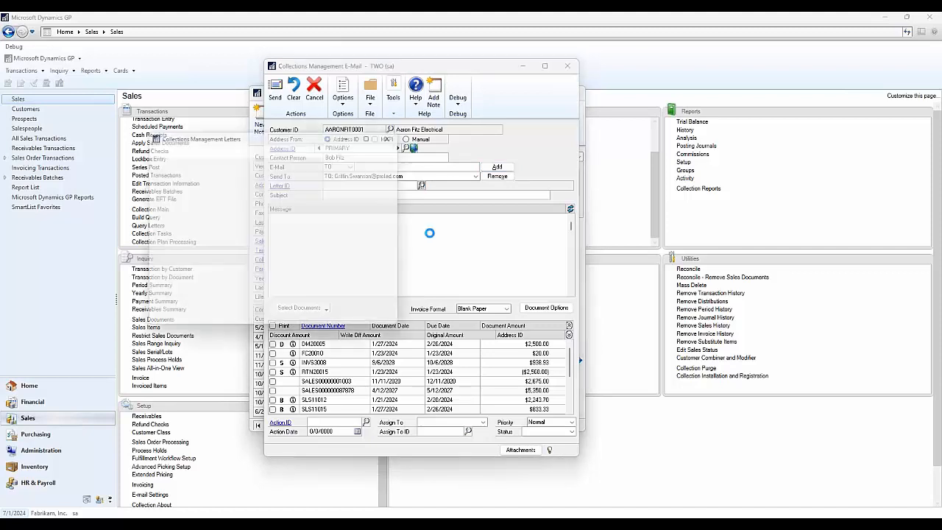
scroll(280, 287, down, 1)
click(280, 284)
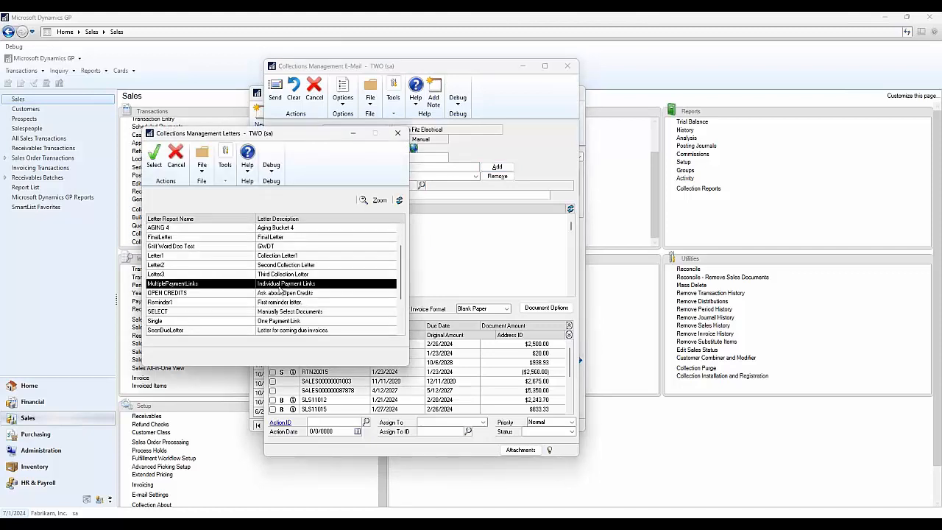
click(154, 158)
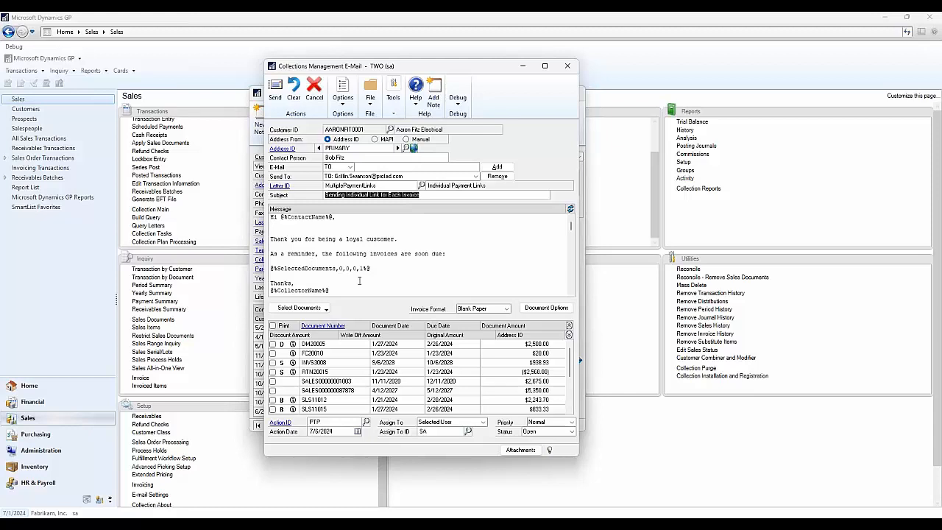
- Review the selected-documents placeholder, mark the first two listed documents for the e-mail, and refresh the message to fill in its placeholders
triple_click(327, 266)
click(374, 273)
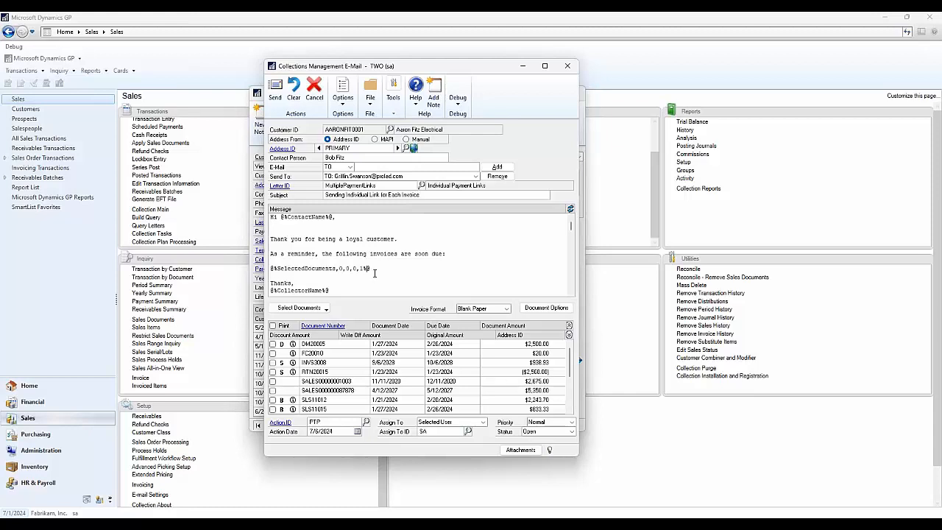
drag(372, 269, 339, 270)
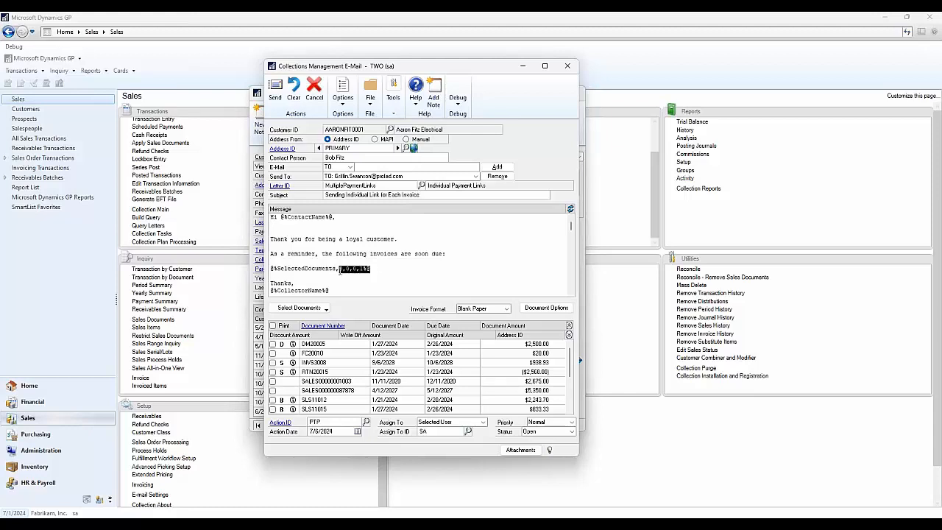
click(381, 270)
click(273, 344)
click(273, 353)
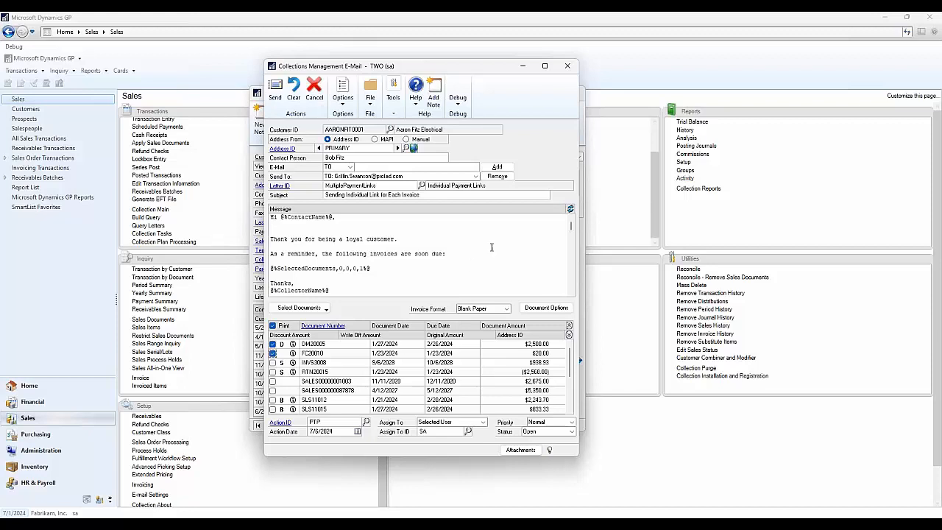
click(570, 210)
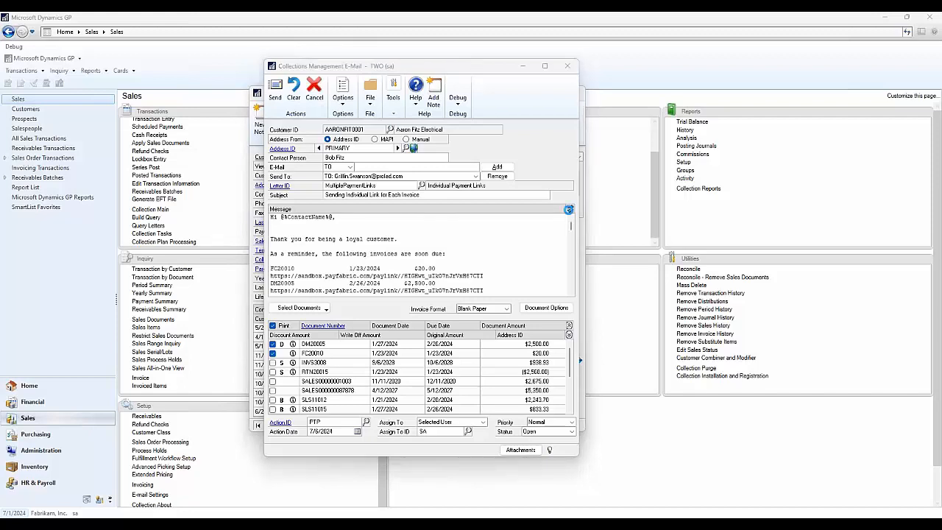
- Remove the extra blank line below the greeting, inspect the generated payment links, and minimize the e-mail window
click(421, 227)
key(Delete)
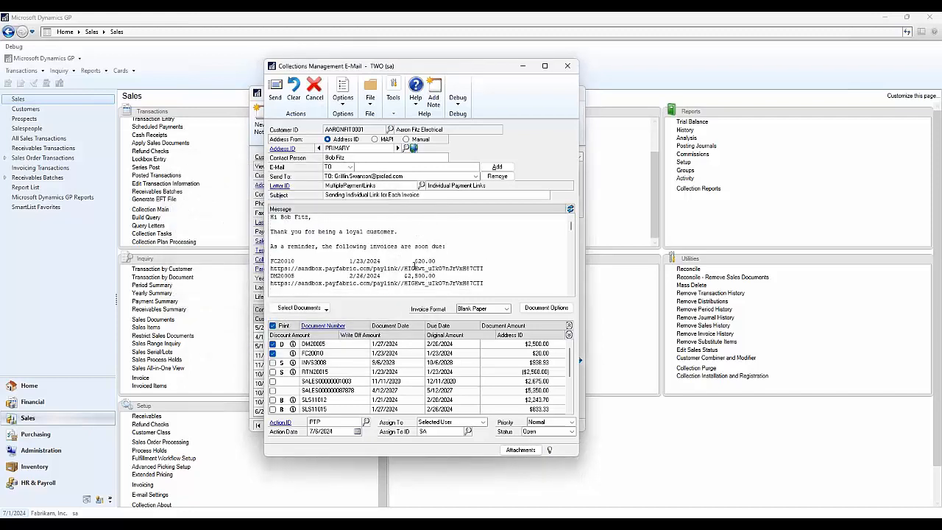
drag(482, 283, 273, 284)
drag(483, 268, 277, 267)
click(440, 276)
click(523, 66)
- Switch to the Outlook message "Sending Individual Link for Each Invoice", preview its first PDF invoice, and return to the message
mouse_move(472, 515)
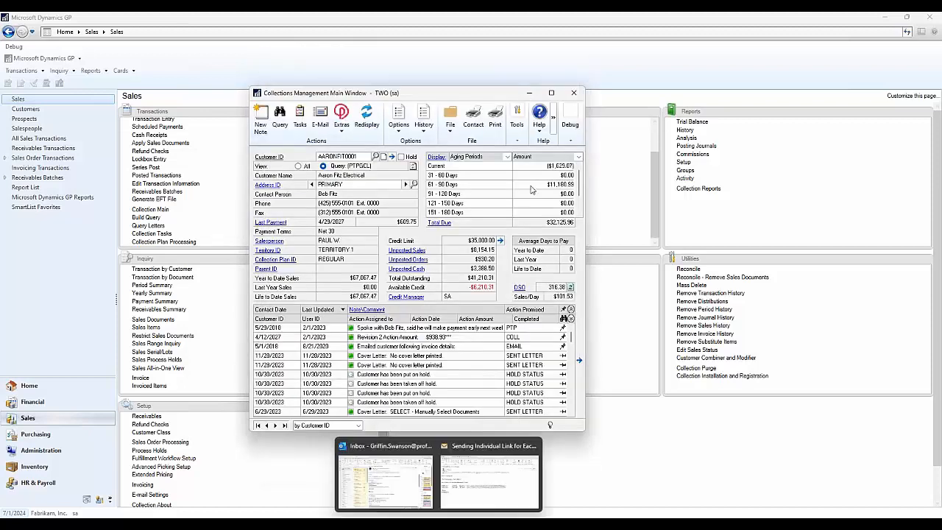
click(474, 480)
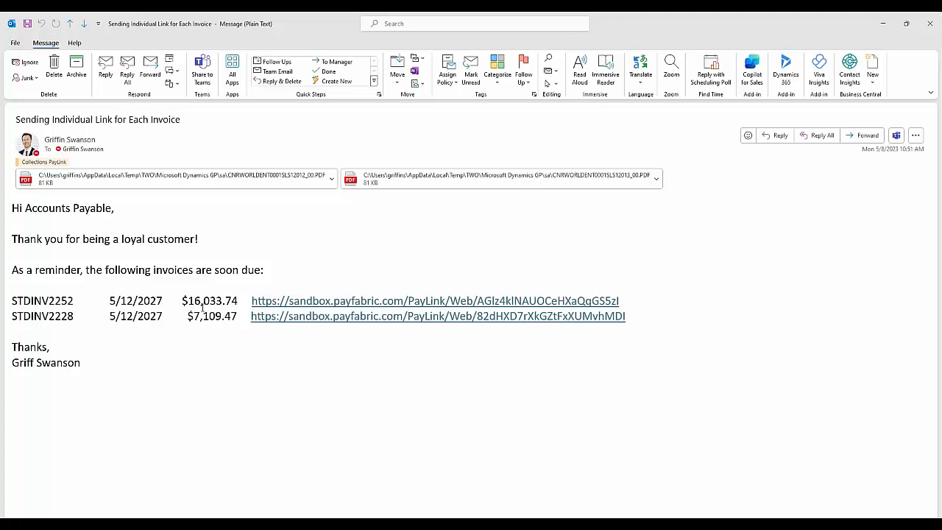
click(201, 179)
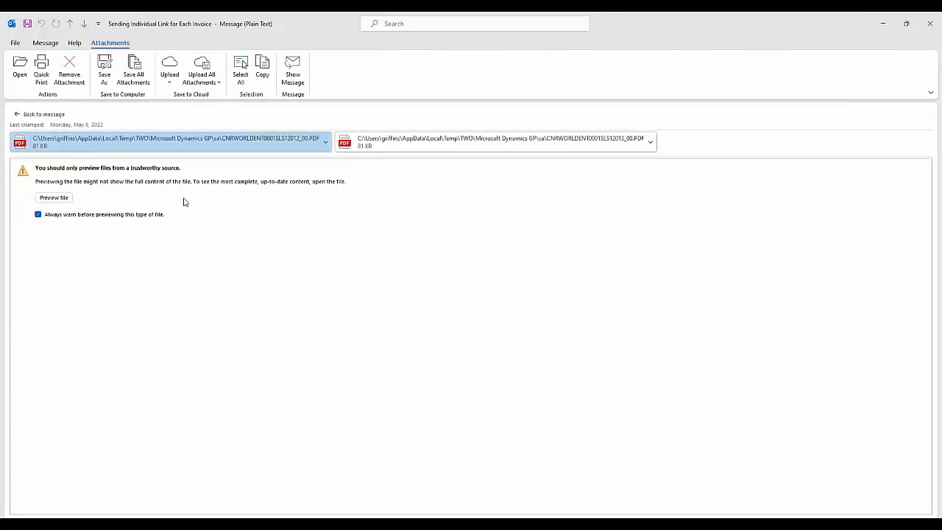
click(70, 198)
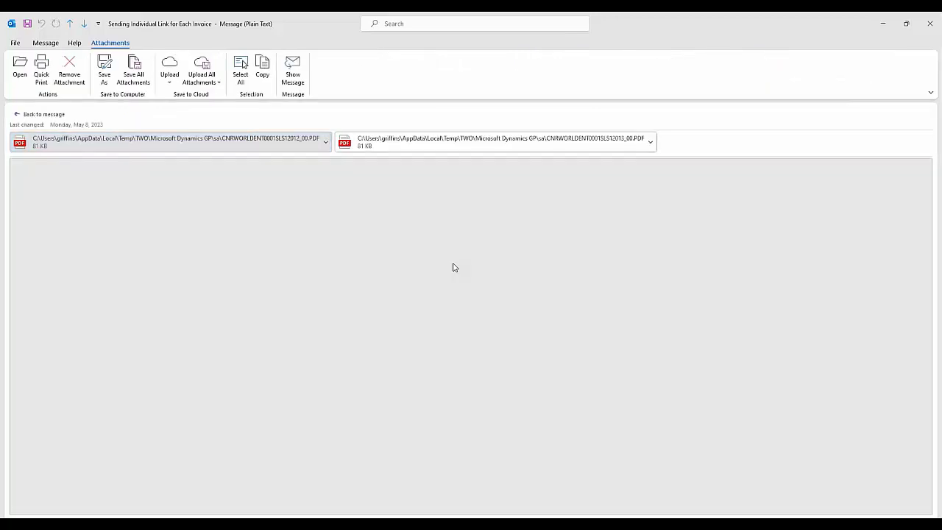
scroll(487, 283, down, 5)
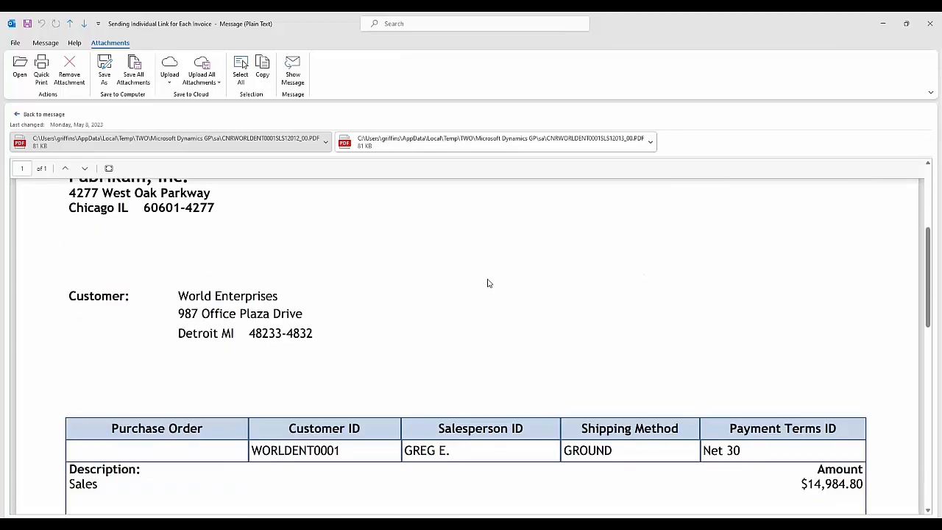
scroll(487, 284, down, 4)
scroll(487, 282, down, 2)
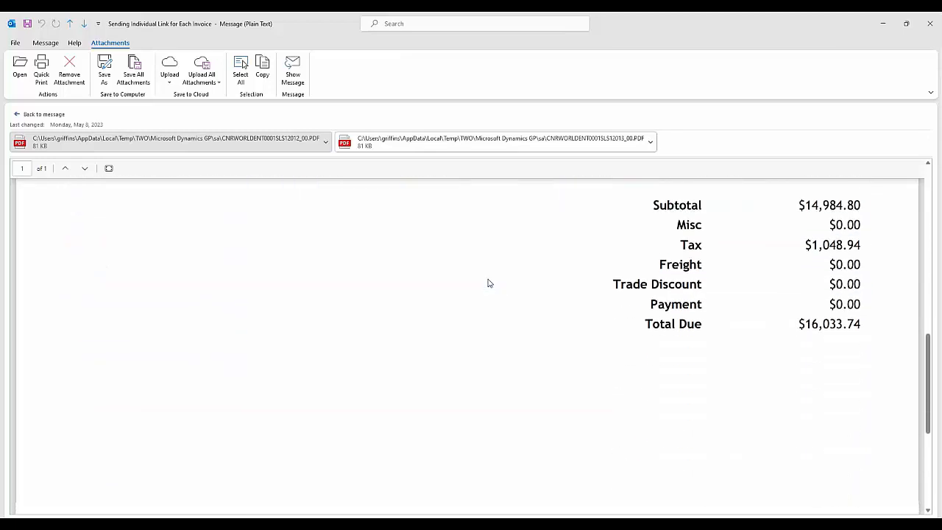
scroll(487, 282, up, 3)
click(48, 115)
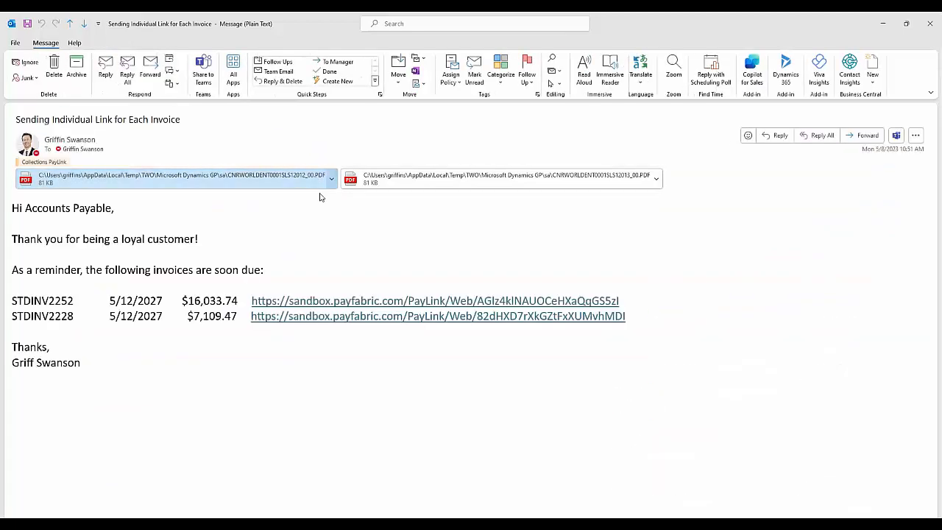
- Follow the first invoice's payment link, review its document details in the browser, and return to the Collections main window
click(463, 306)
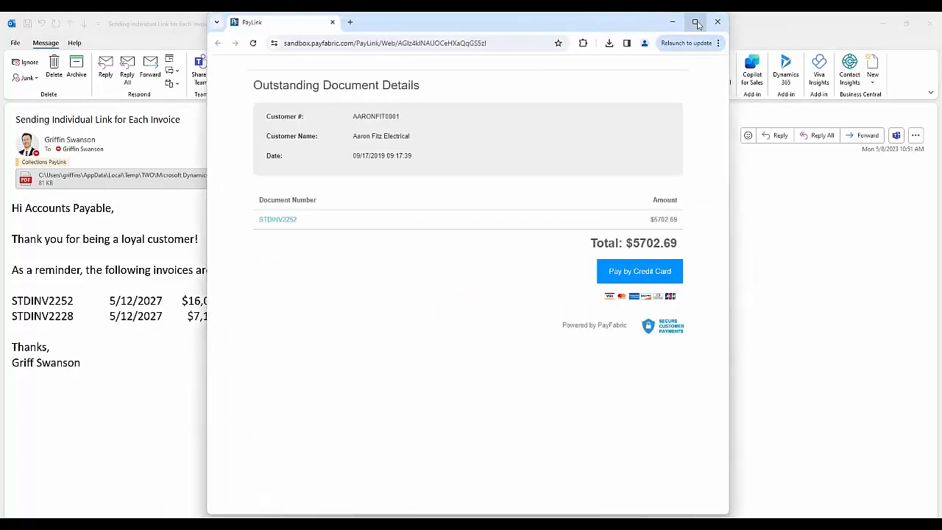
click(694, 21)
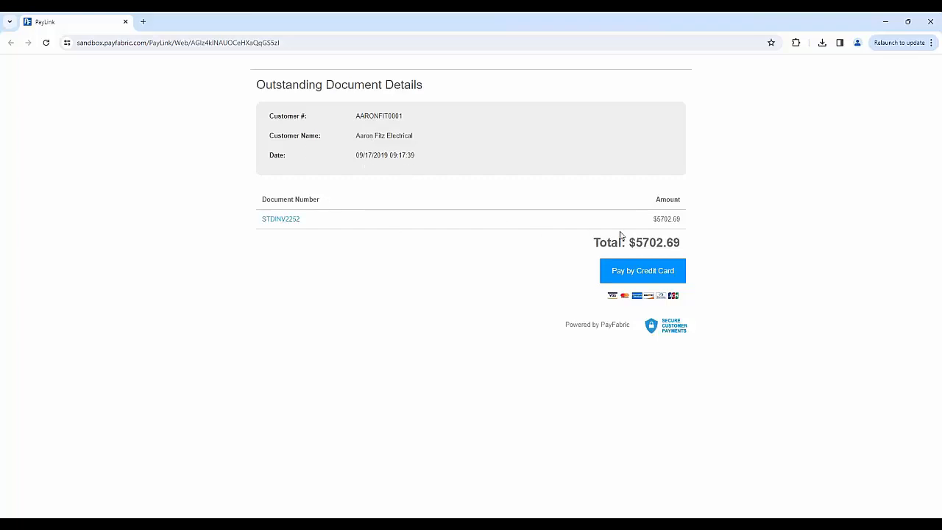
click(282, 225)
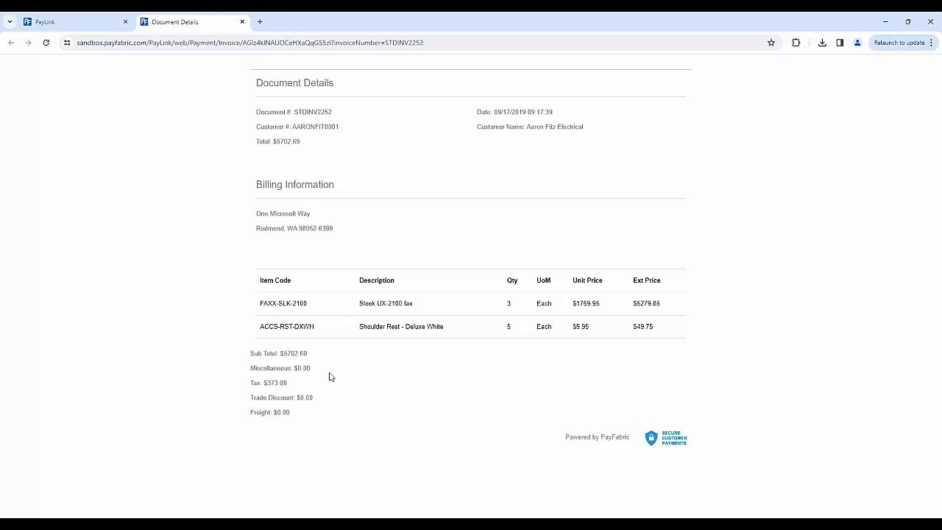
click(89, 28)
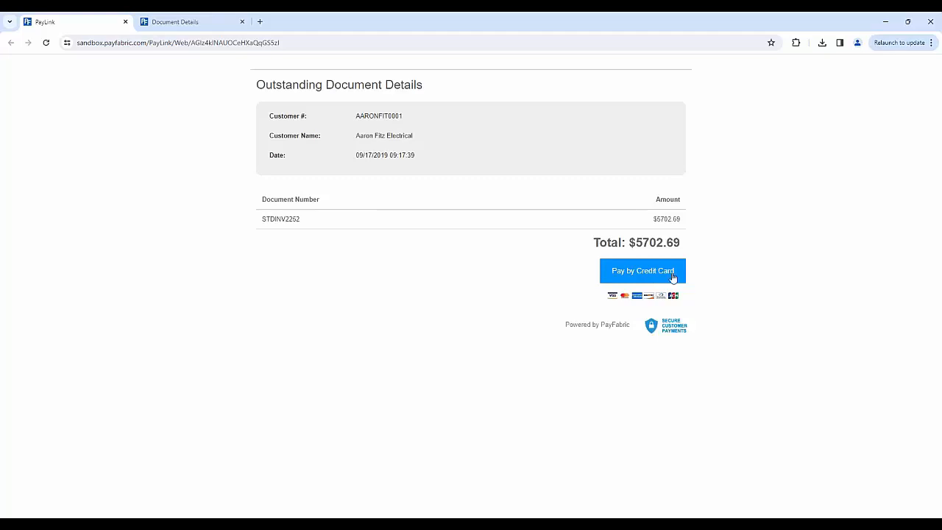
click(884, 25)
click(882, 30)
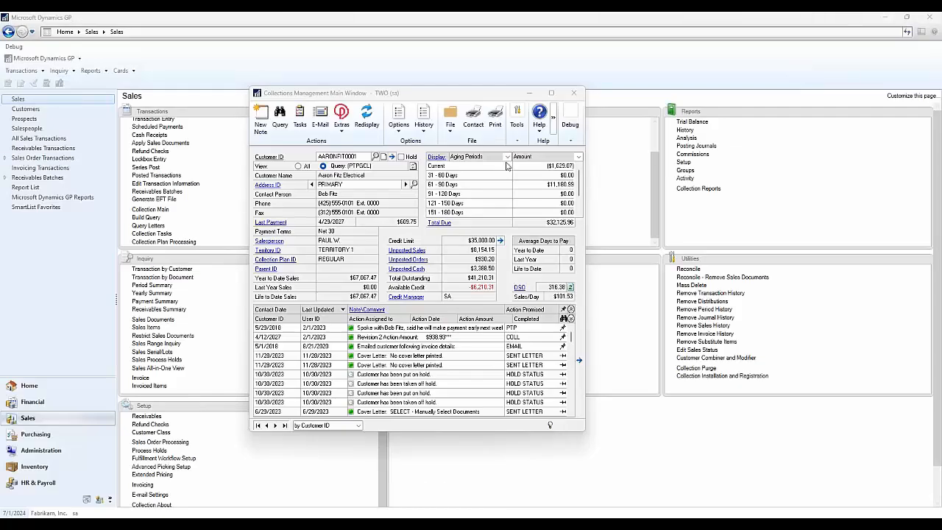
- Check the blank Collections e-mail window, revisit the Outlook message and its PayLink page, and return to the Collections main window
click(318, 119)
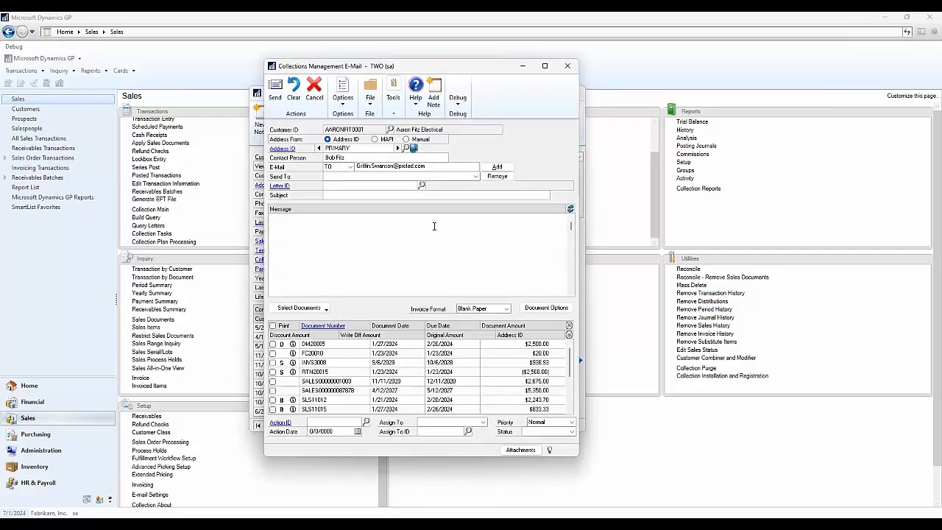
click(521, 66)
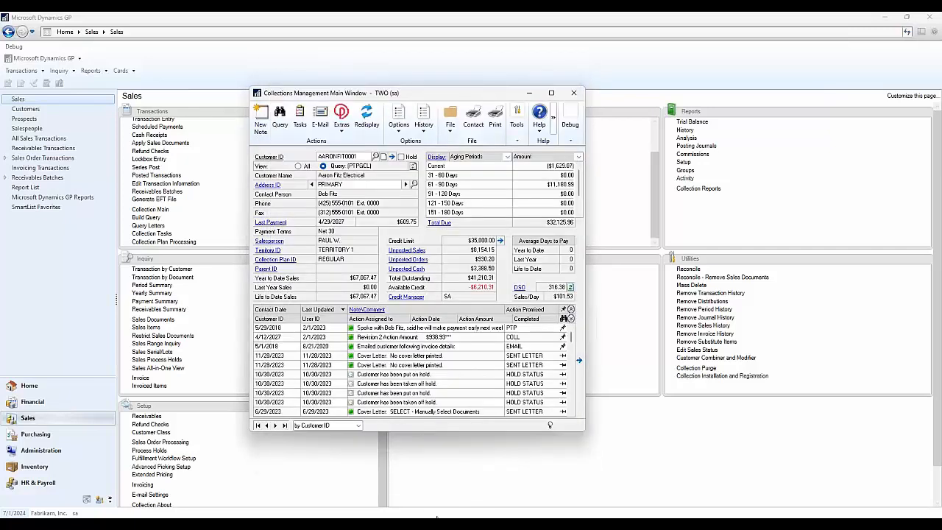
mouse_move(457, 515)
click(493, 469)
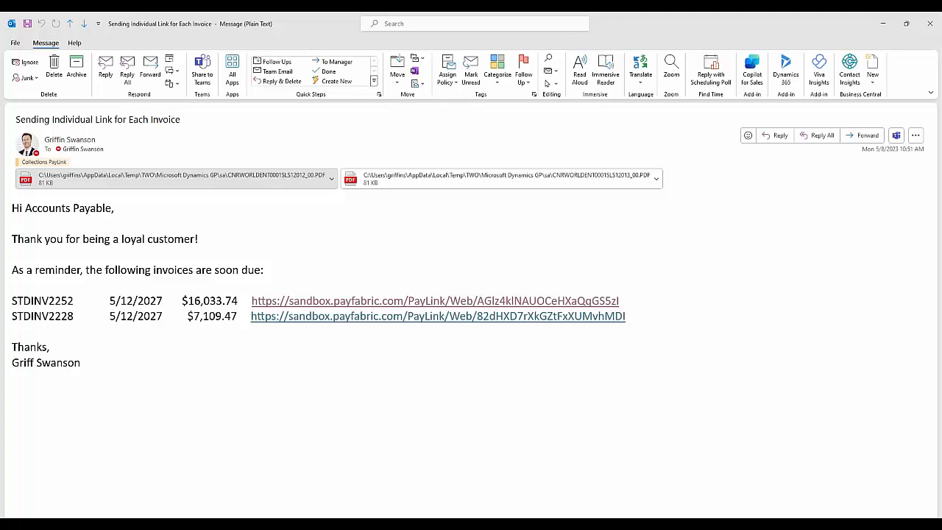
drag(519, 514, 493, 8)
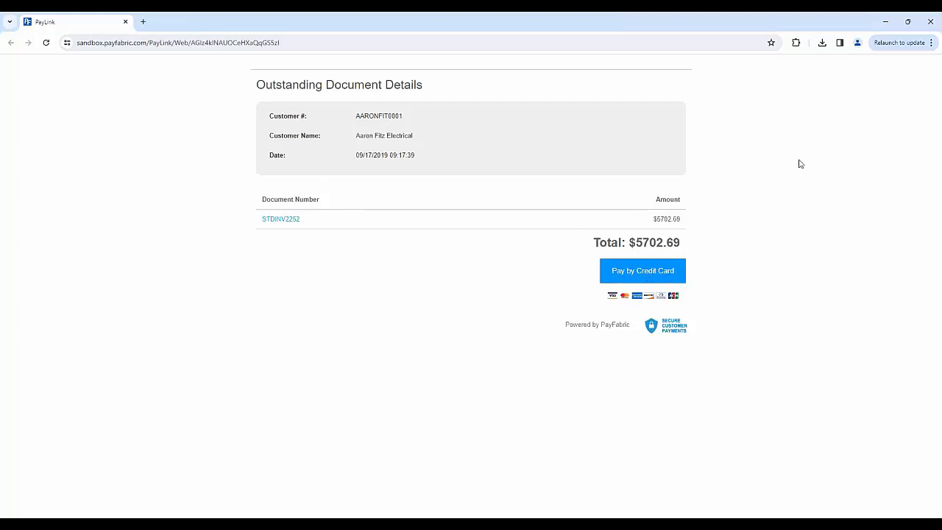
click(883, 24)
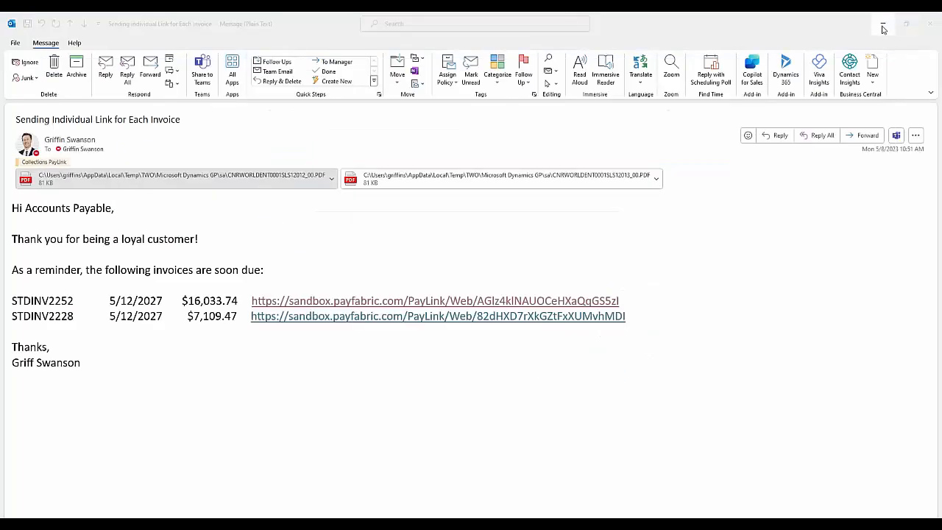
click(883, 24)
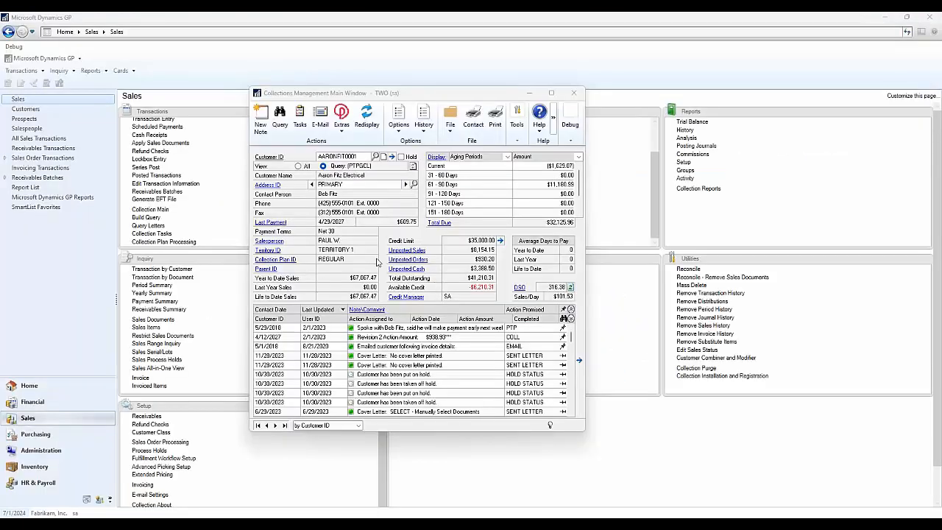
- Open the Collections task list, start marking notes for paid invoices as completed, decline the procedure, and close the list
click(299, 117)
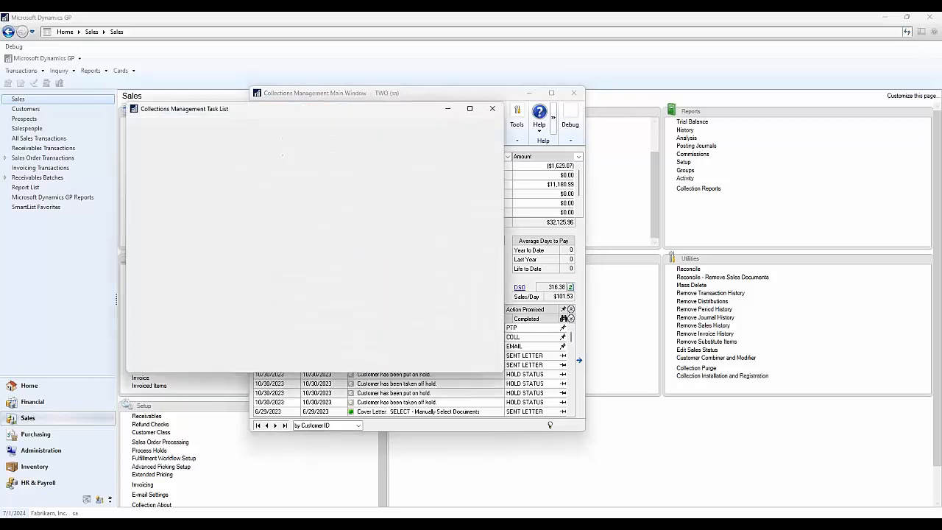
drag(404, 116, 518, 112)
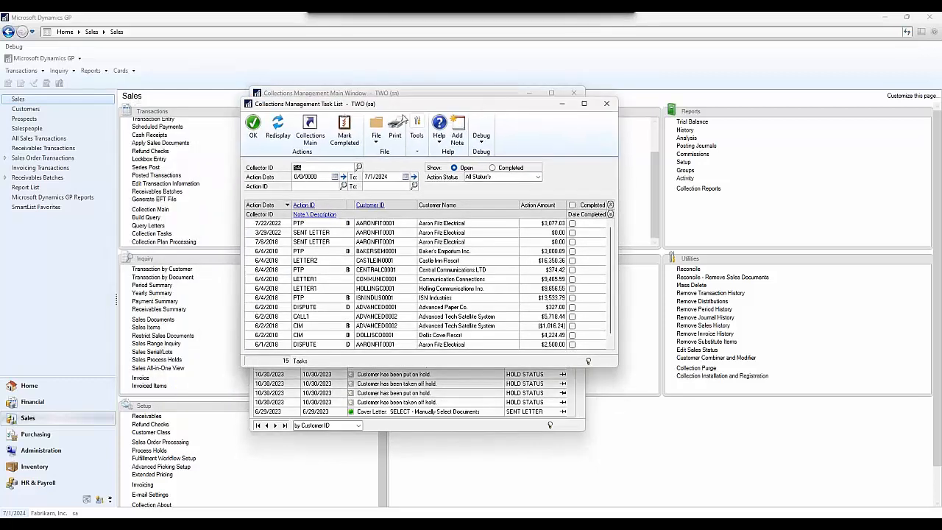
click(343, 133)
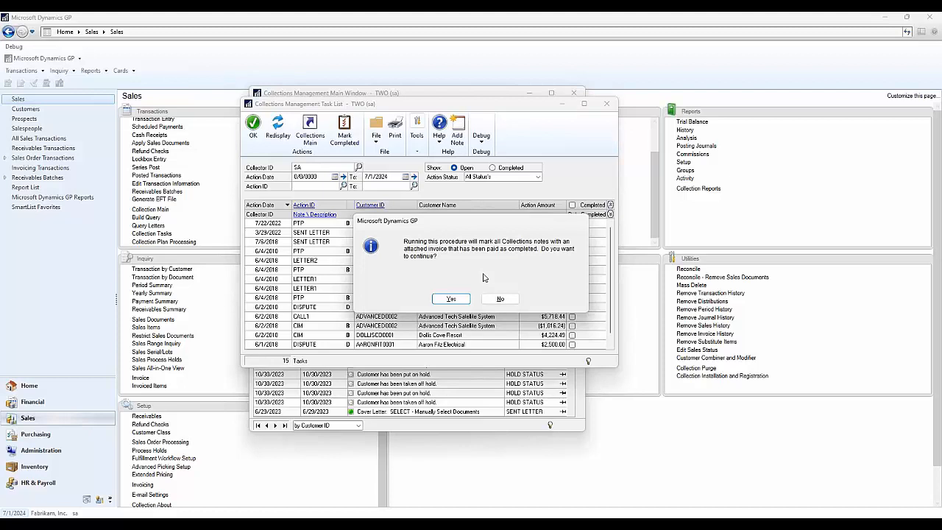
click(500, 299)
click(501, 301)
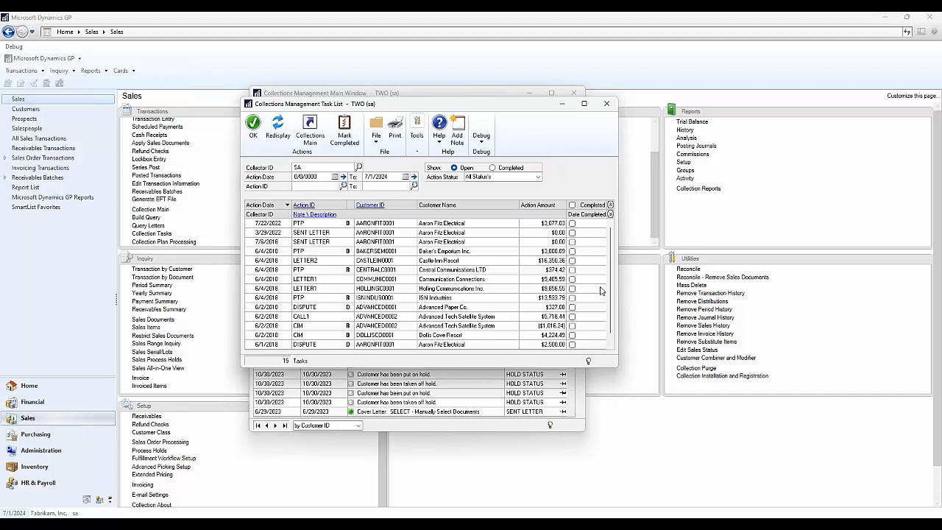
click(607, 103)
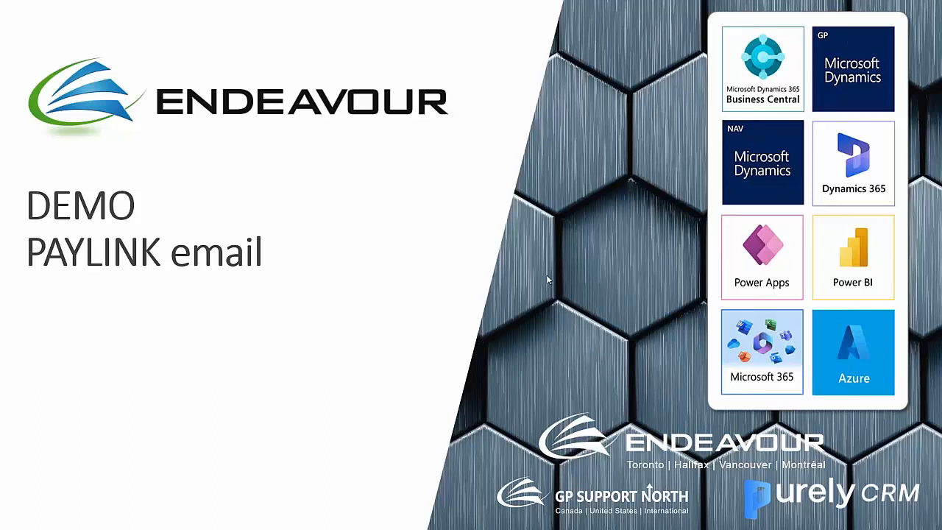
click(352, 303)
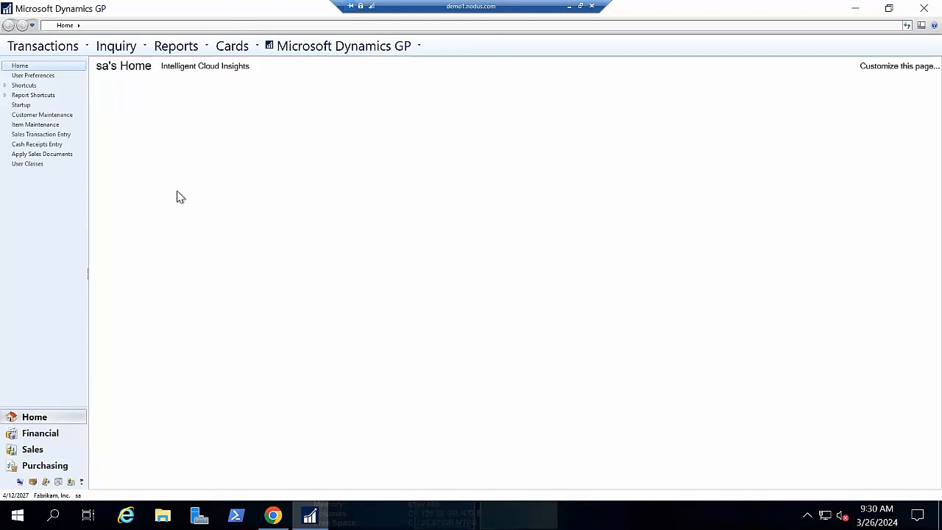
- Open Cash Receipts Entry from the sales transactions and choose the customer whose ID begins with M, leaving the batch blank
click(72, 49)
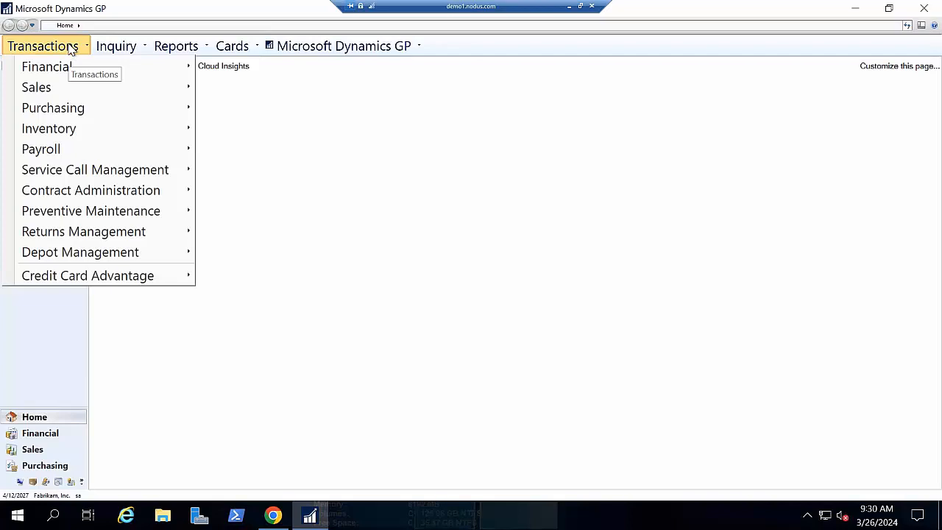
mouse_move(81, 93)
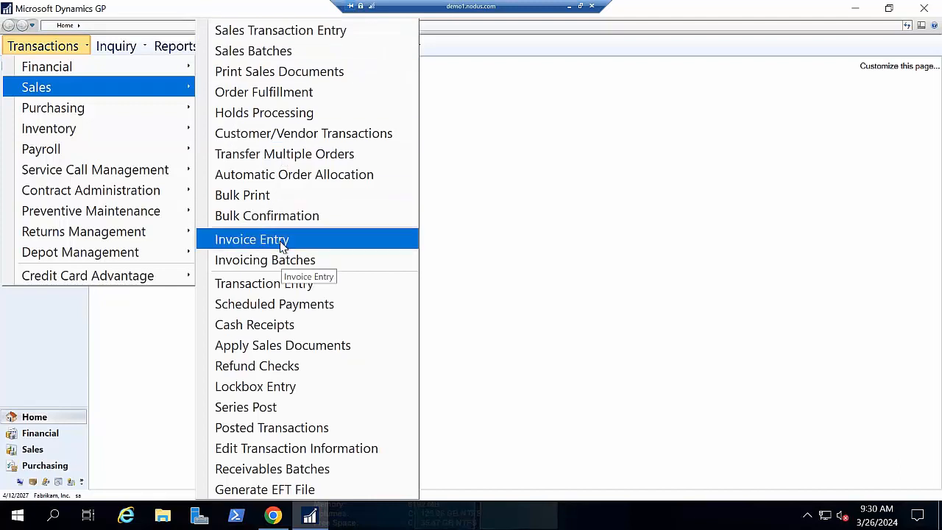
click(275, 328)
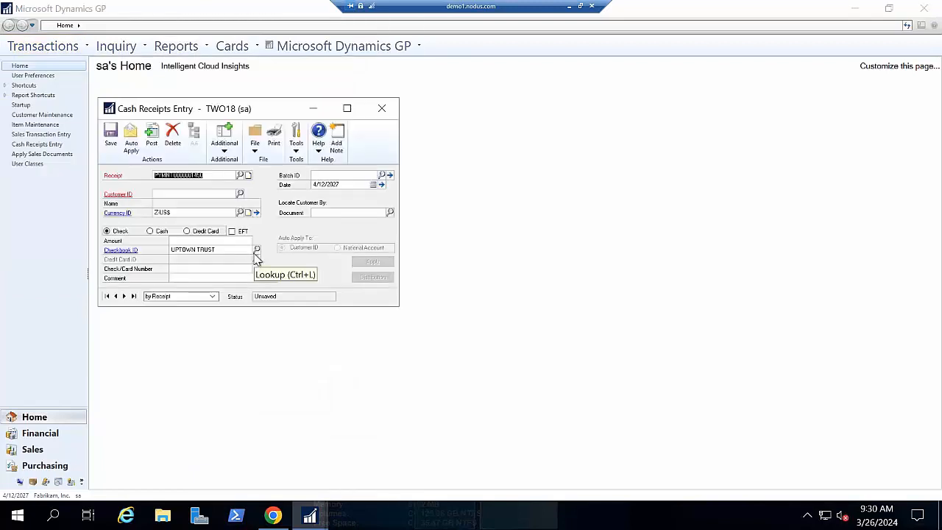
key(Tab)
key(Tab)
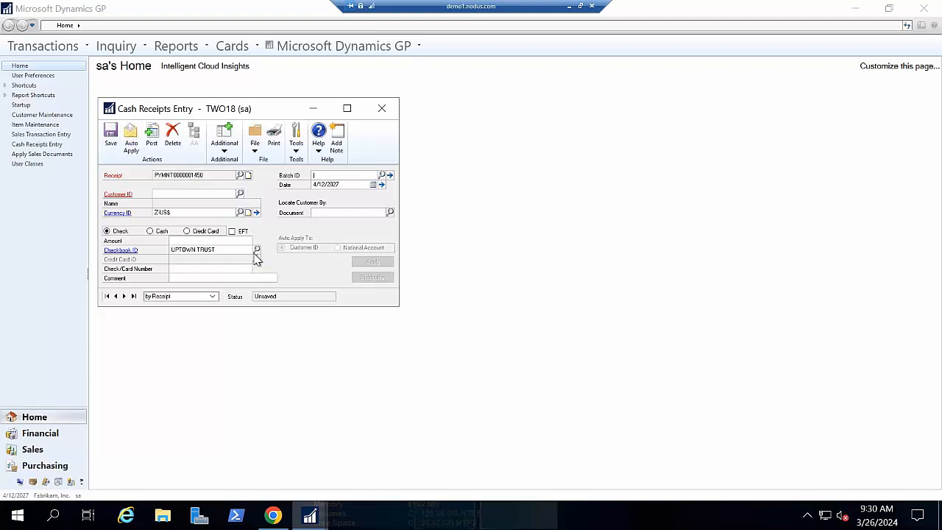
key(Tab)
text(M)
key(Down)
key(Tab)
- Set the cash receipt to a credit card payment of $100.00 and bring up its eTransaction entry
click(188, 232)
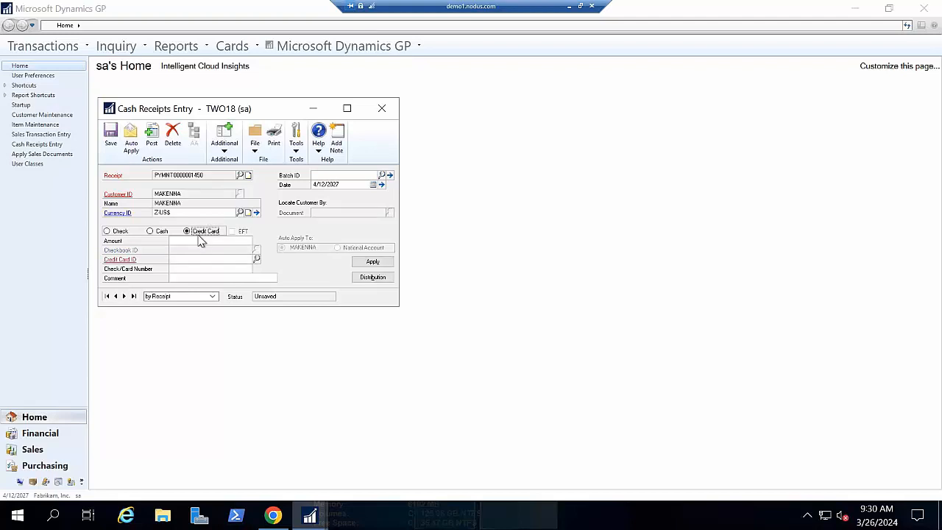
key(Tab)
text(100)
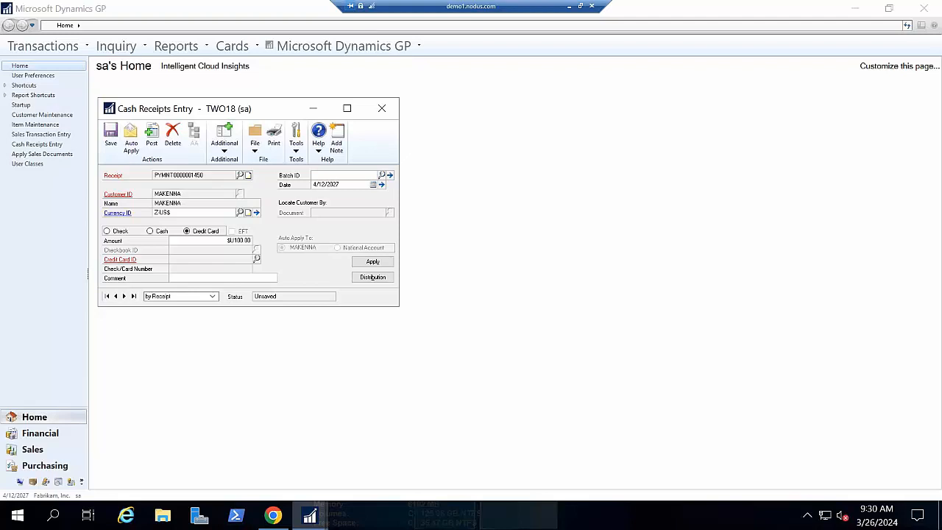
key(Tab)
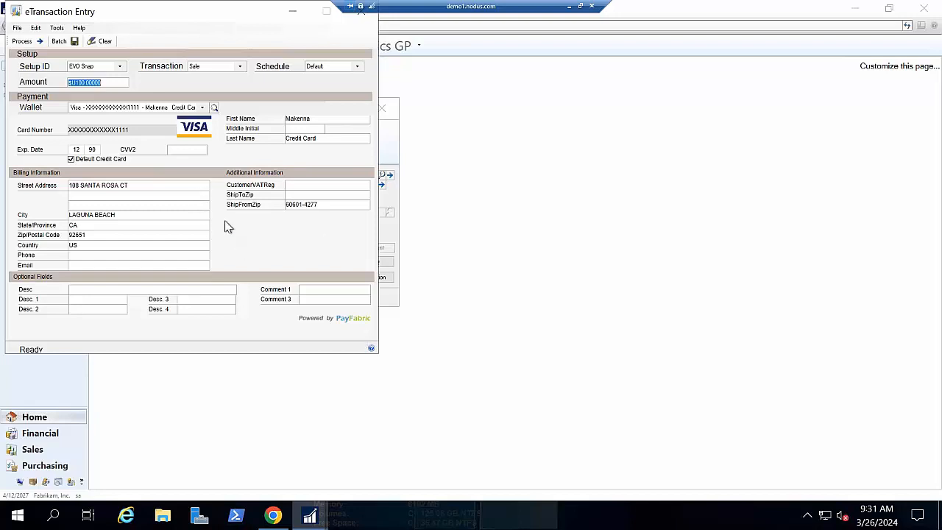
- Switch the wallet to a new wallet entry to check the blank card form, then reselect the saved default Visa card
click(202, 108)
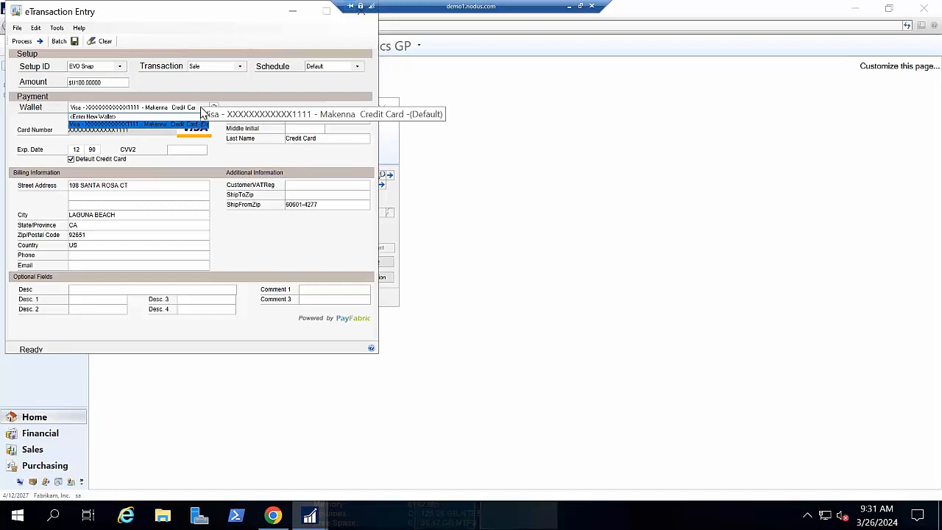
click(201, 108)
click(171, 110)
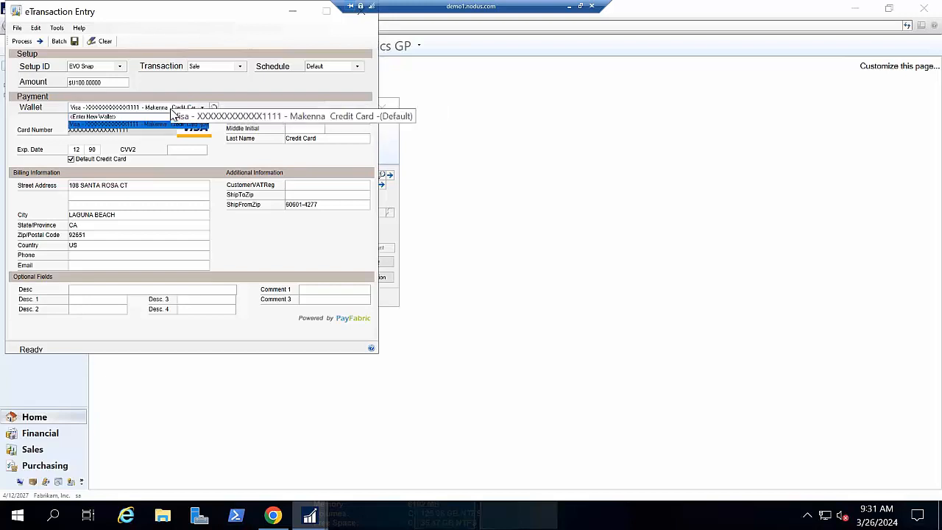
click(158, 117)
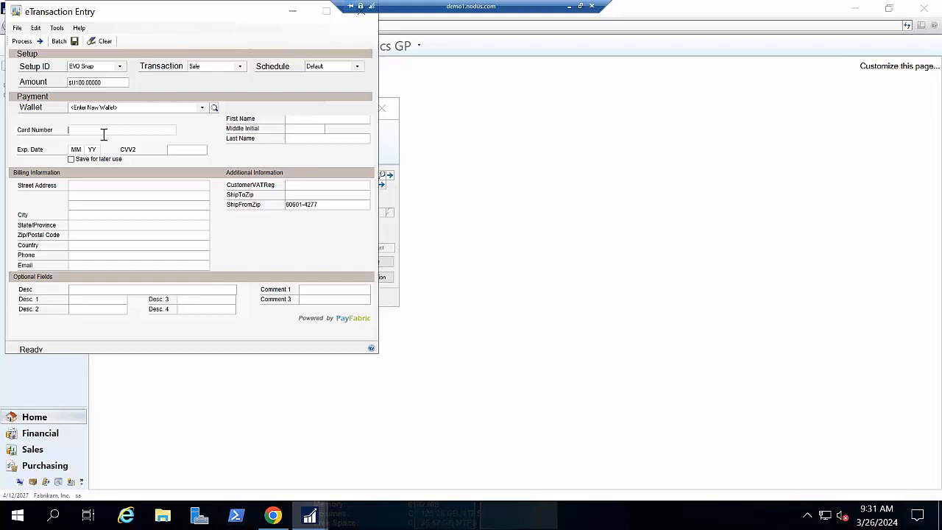
click(202, 108)
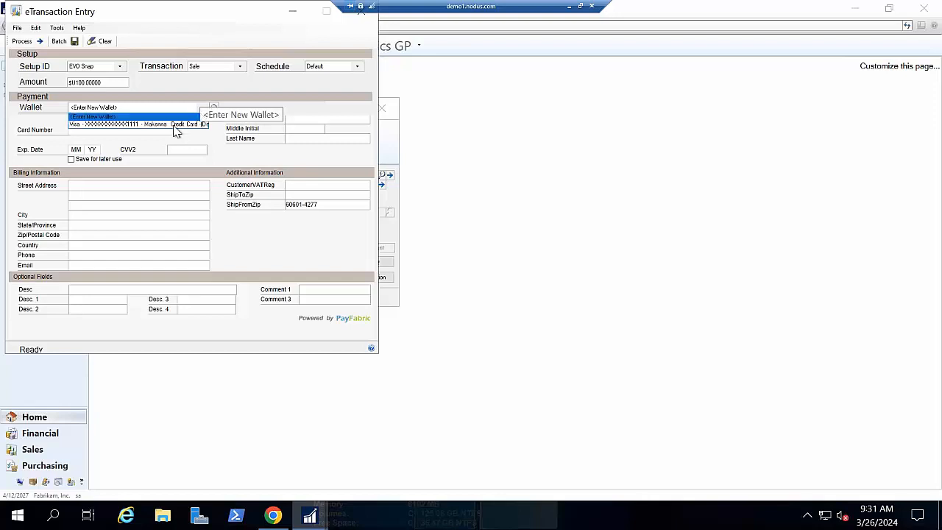
click(184, 122)
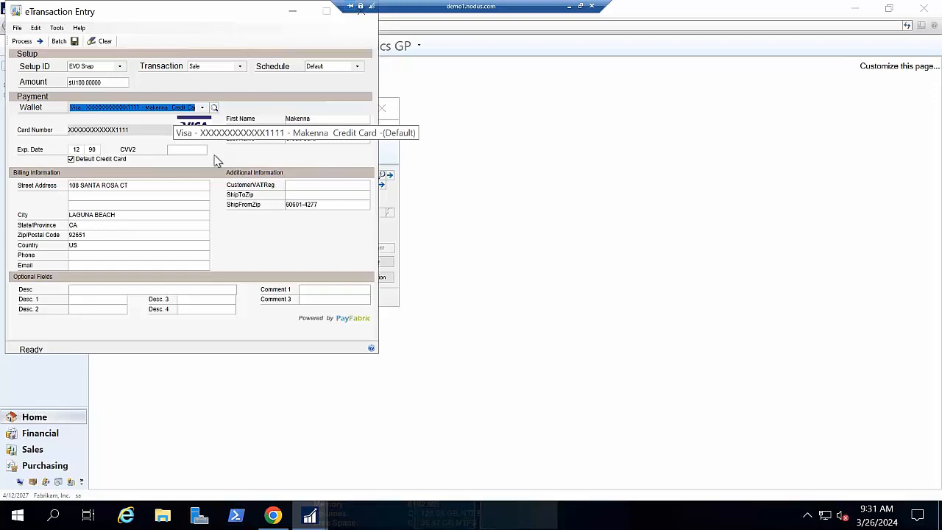
click(118, 110)
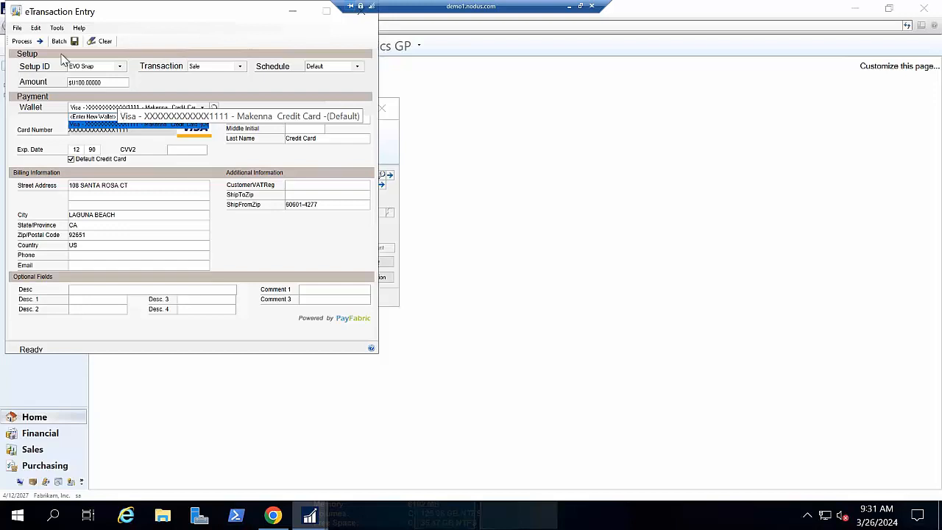
- Process the sale on the saved Visa card, acknowledge the result, and skip the confirmation report
click(34, 42)
click(30, 42)
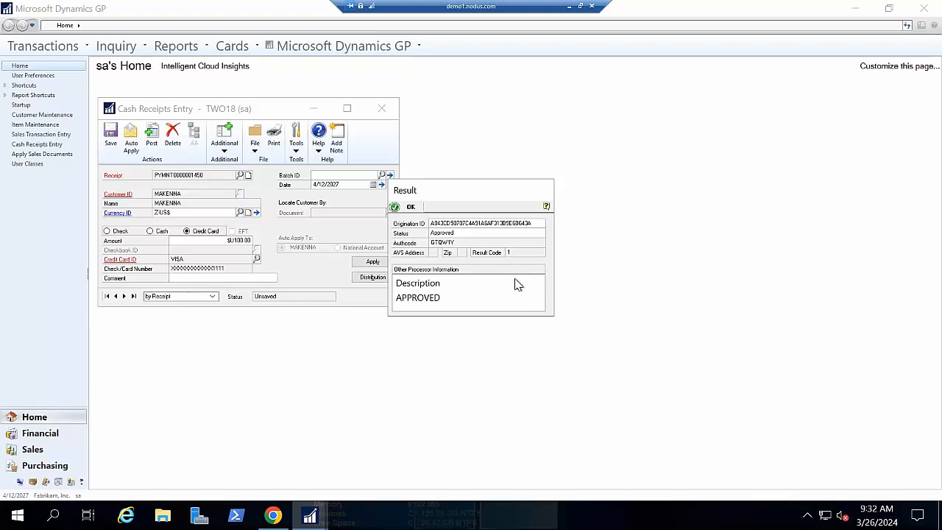
click(407, 206)
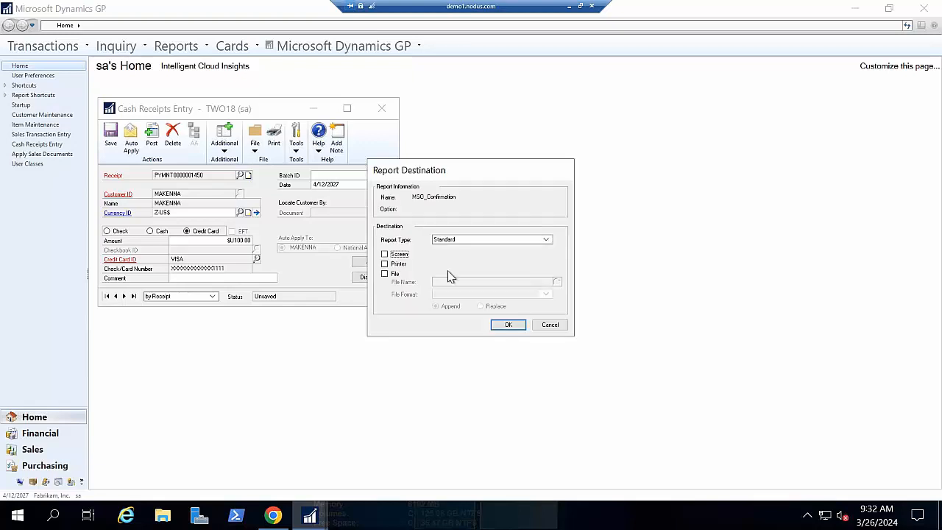
click(561, 325)
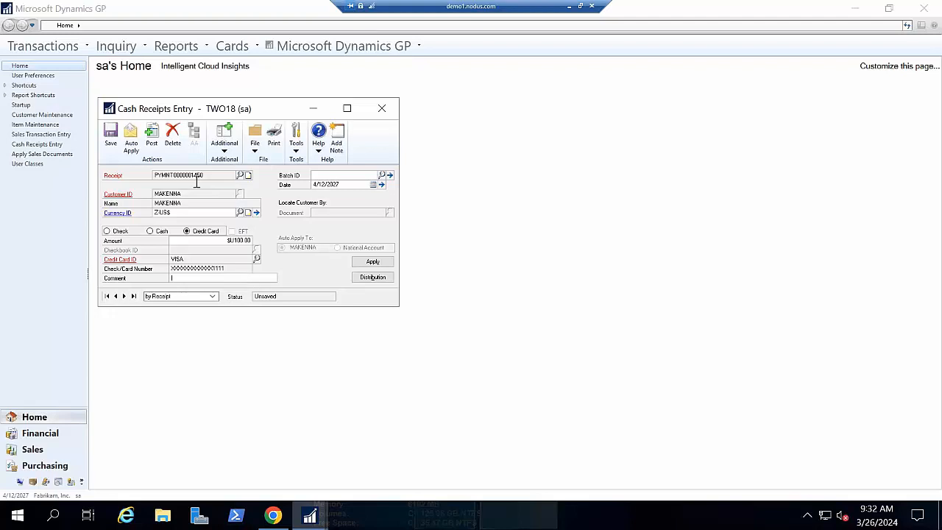
- Keep the cash receipt open when asked about saving changes, assign it to batch DEMO, save it, and close the entry window
click(382, 109)
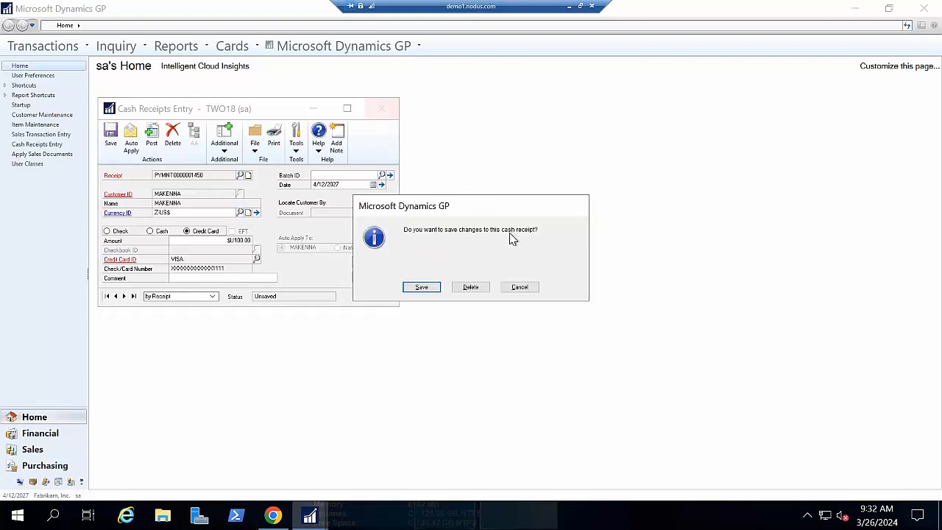
click(519, 286)
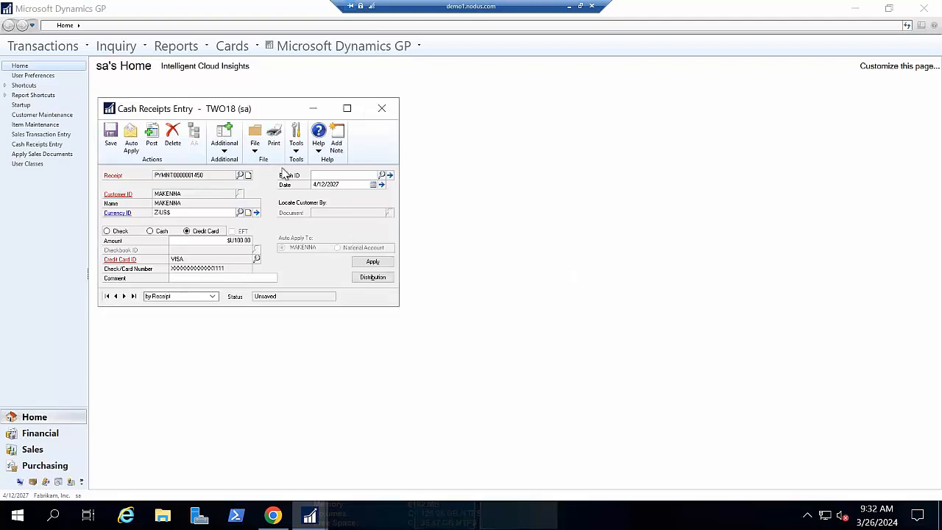
click(319, 175)
text(DE)
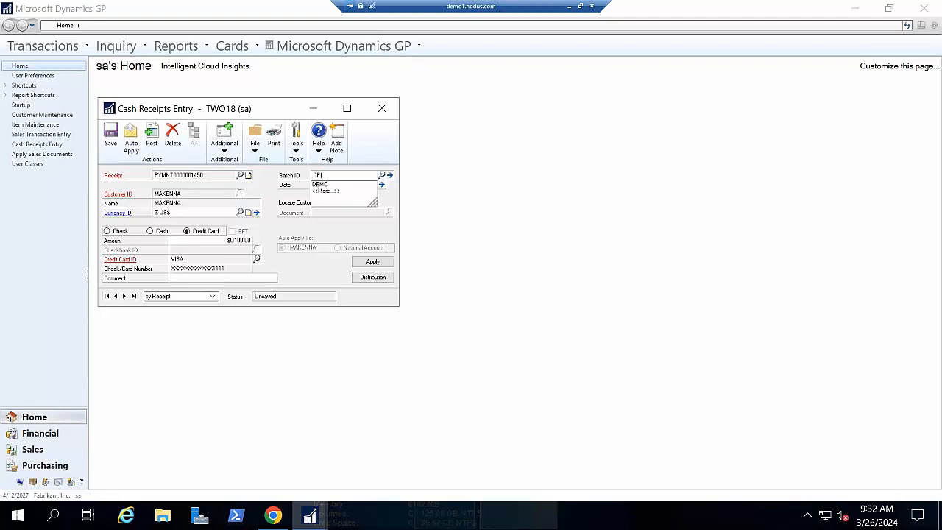
text(MO)
key(Tab)
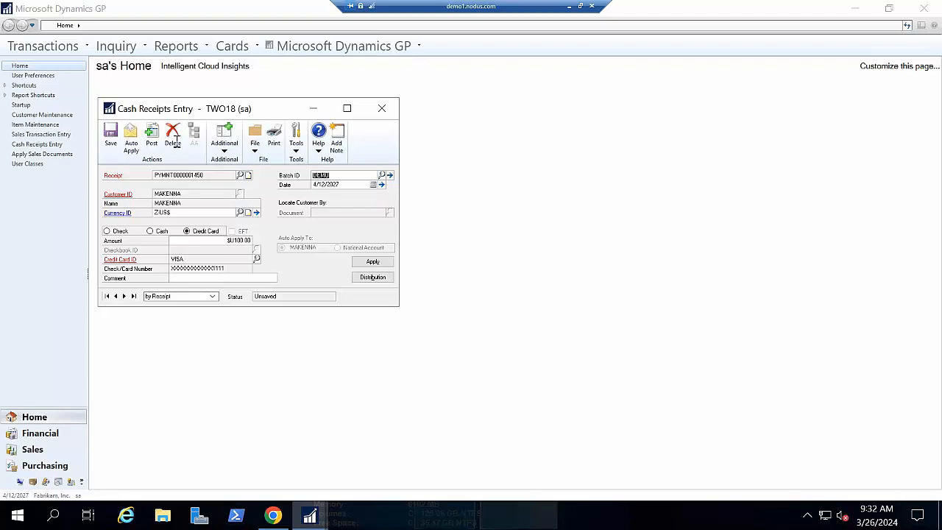
click(110, 145)
click(382, 108)
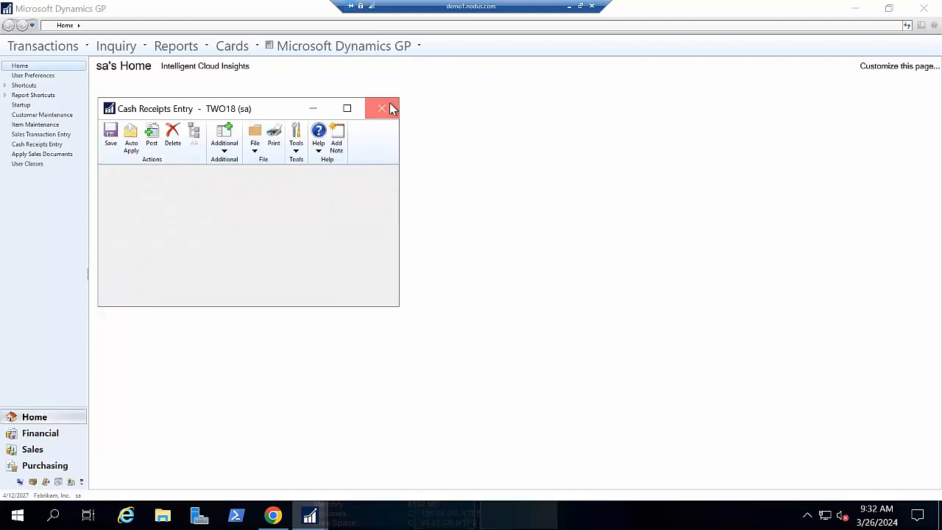
- Open Sales Transaction Entry and start a new Order document with the default type ID and document number
click(68, 53)
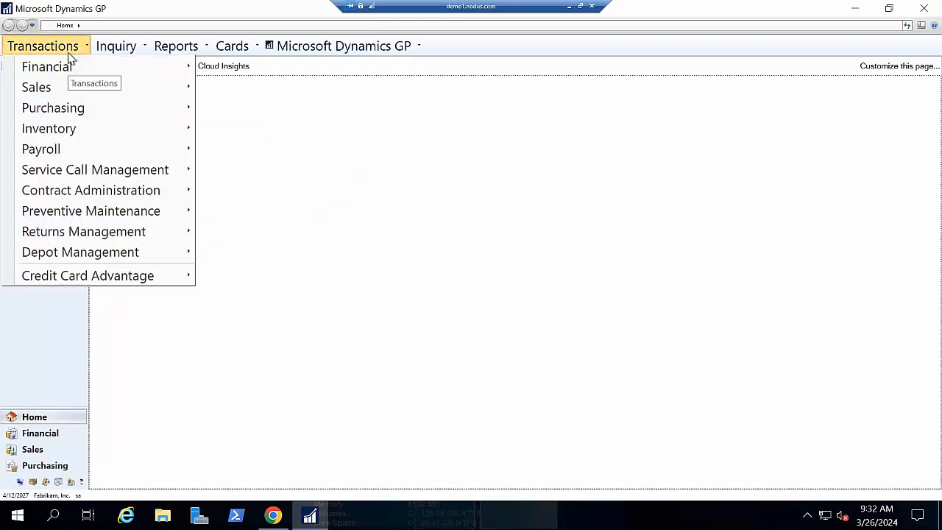
mouse_move(67, 88)
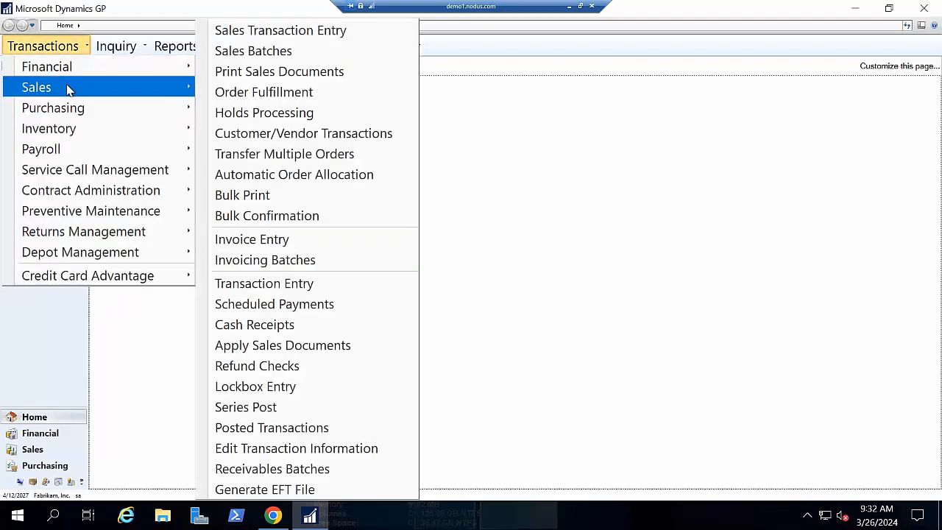
click(218, 33)
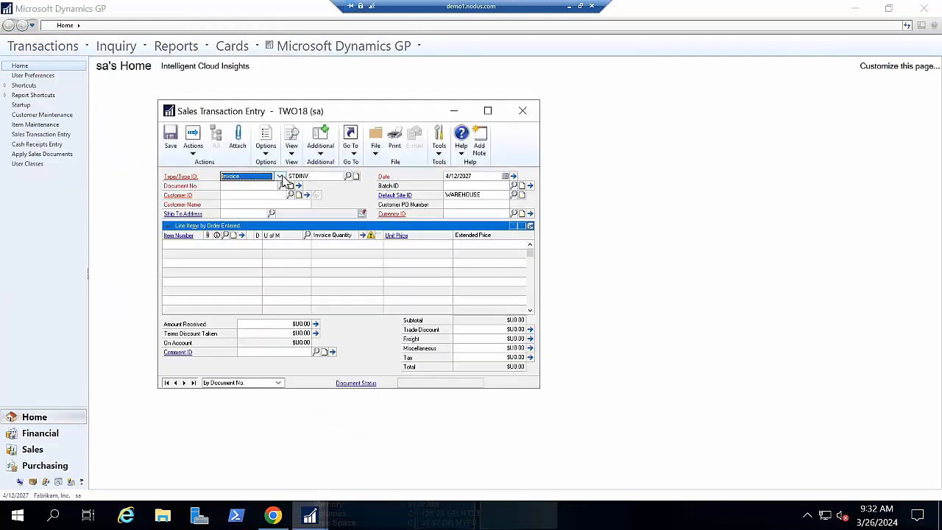
click(281, 177)
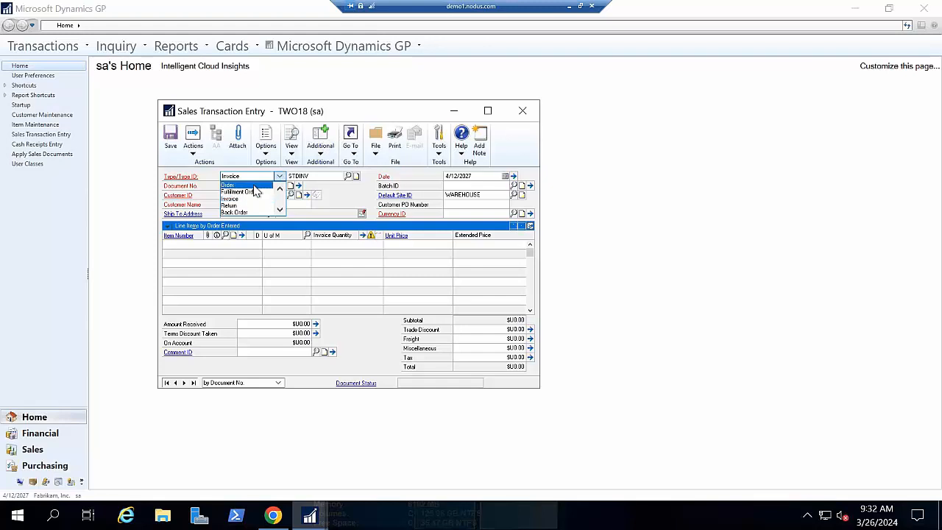
click(250, 184)
key(Tab)
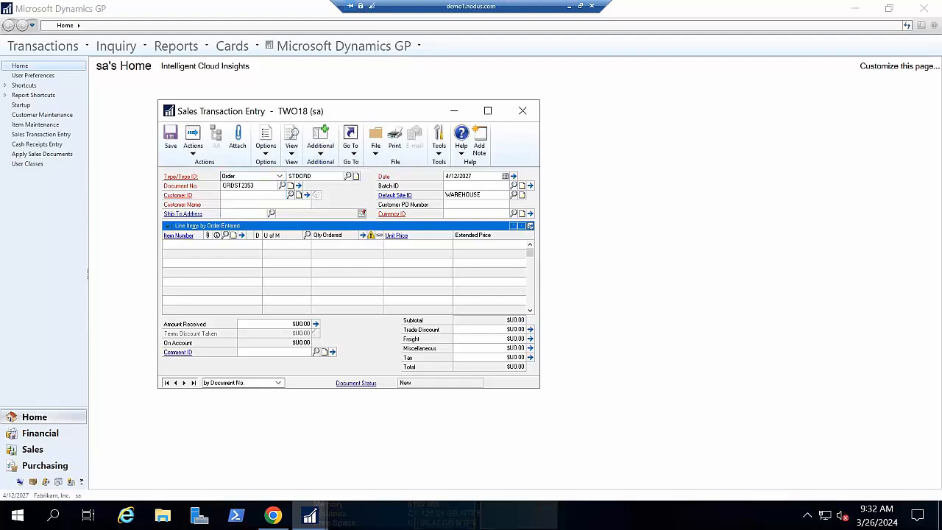
key(Tab)
- Choose the customer whose ID begins with M for the order and assign it to batch DEMO
text(M)
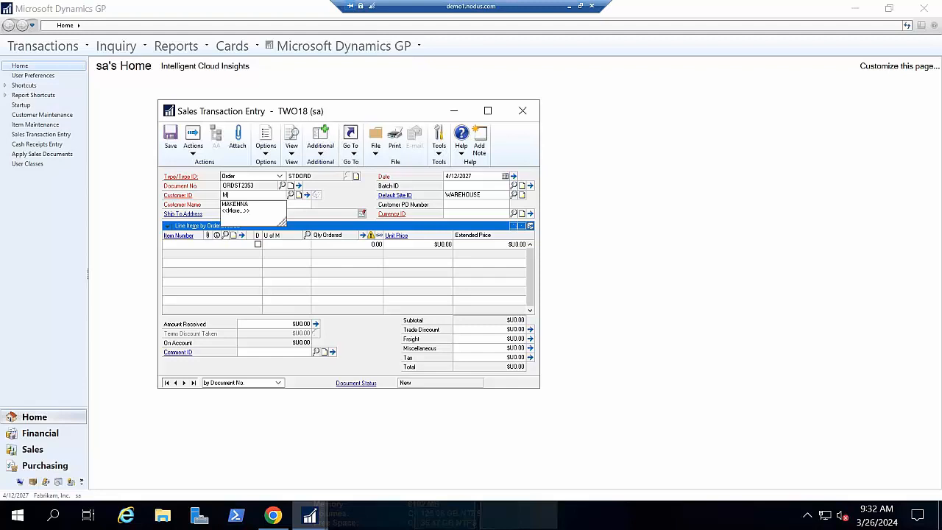
key(Down)
key(Tab)
key(Tab)
key(Tab)
key(Tab)
key(Tab)
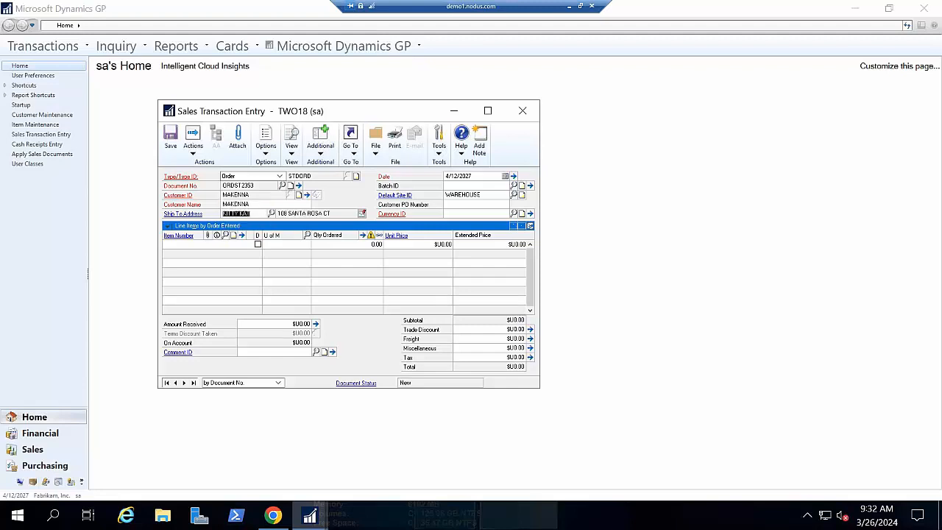
click(463, 185)
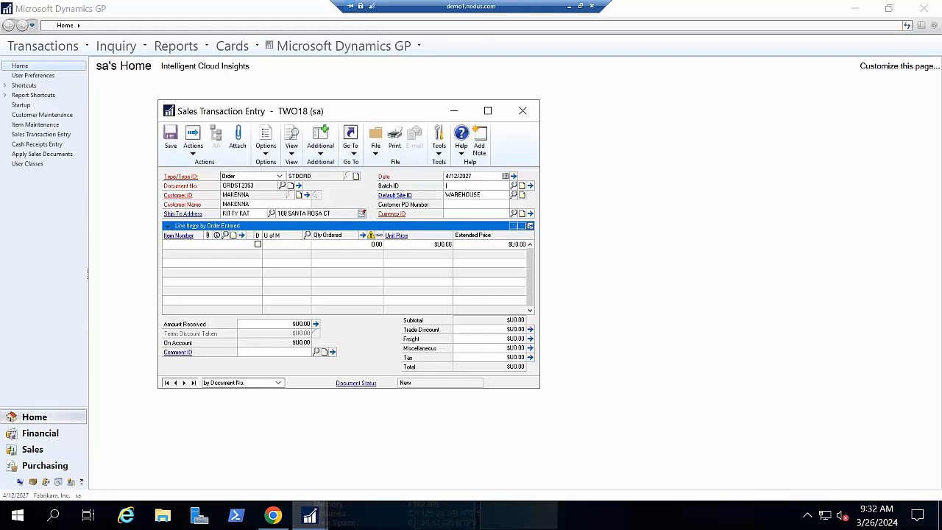
text(DEMO)
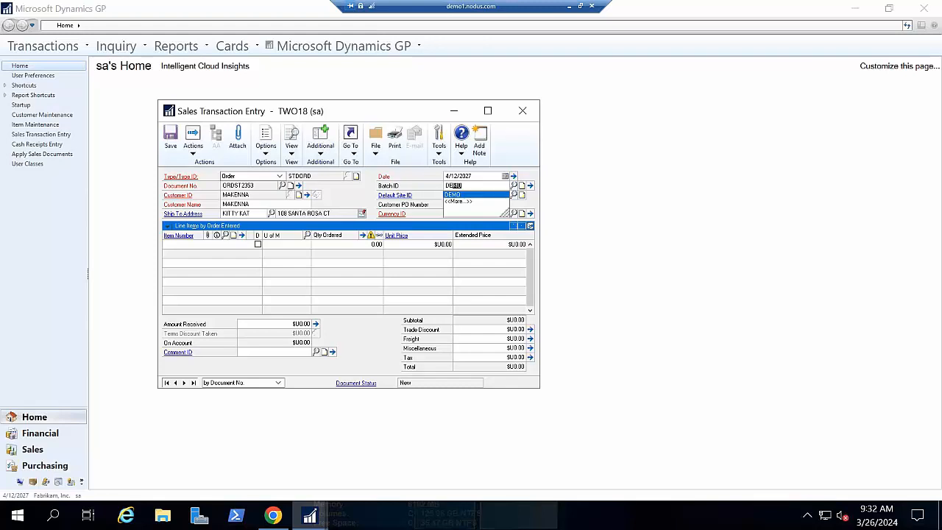
key(Tab)
key(Tab)
key(Tab)
key(Tab)
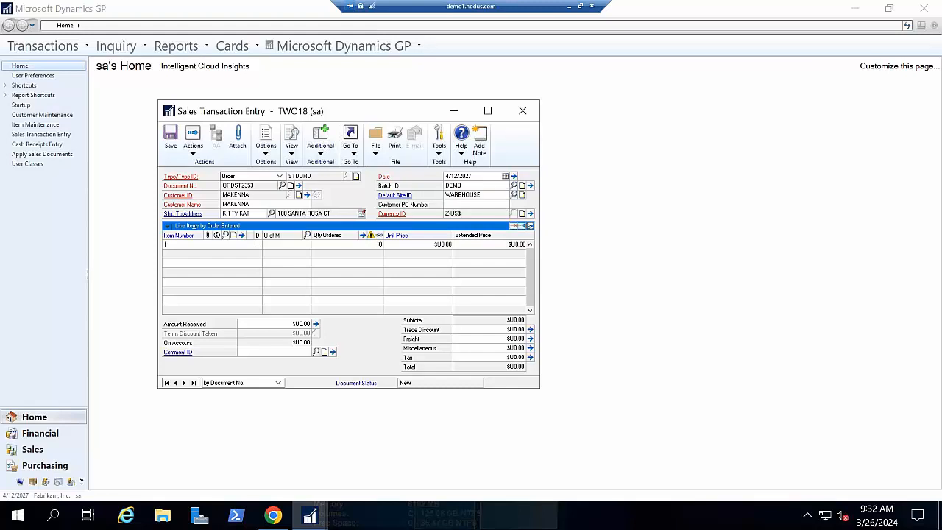
- Add a line for item ITEM with a unit price of $500.00 to the order
text(I)
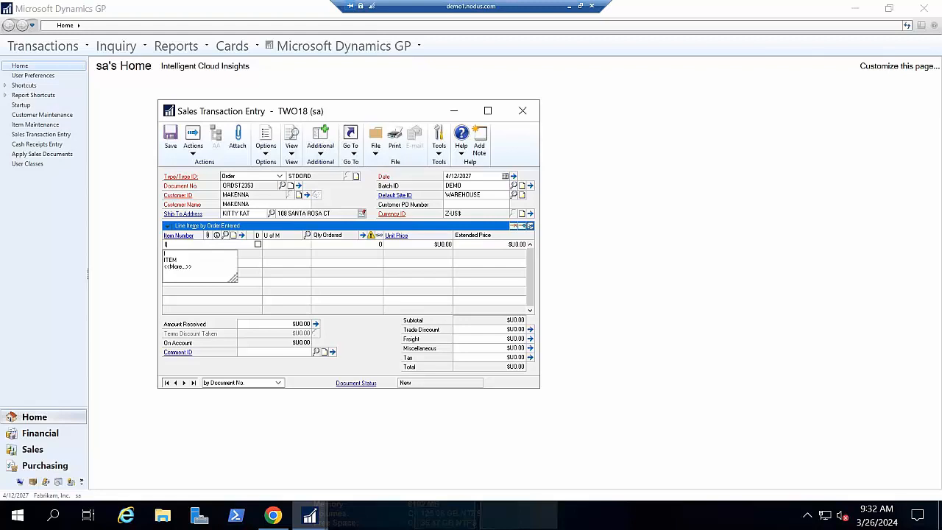
key(Down)
key(Tab)
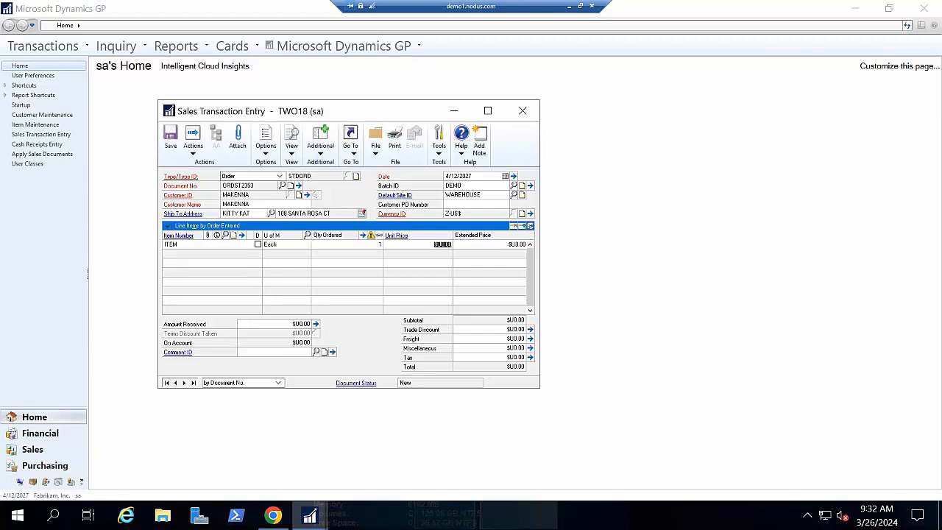
text(500)
key(Tab)
key(Tab)
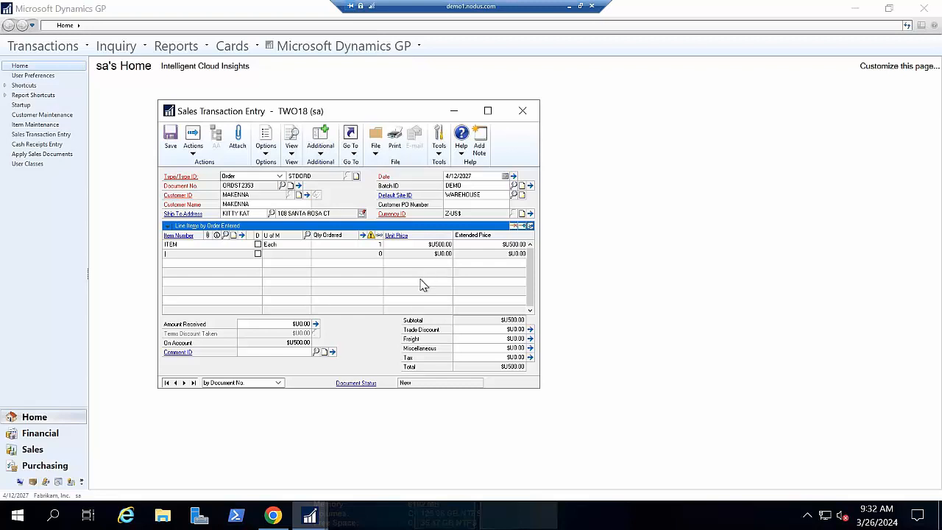
- Review the order's Sale or Credit Transaction entry and close it without processing a payment
click(320, 150)
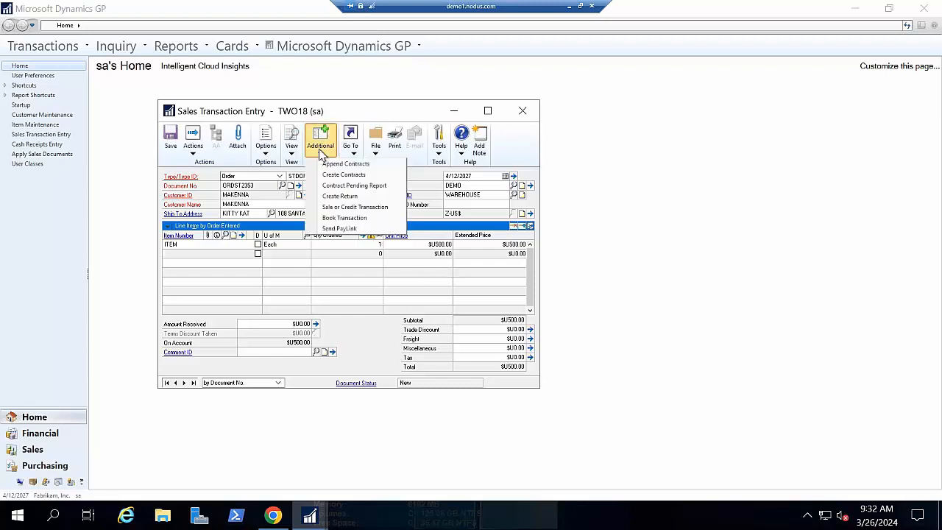
click(353, 208)
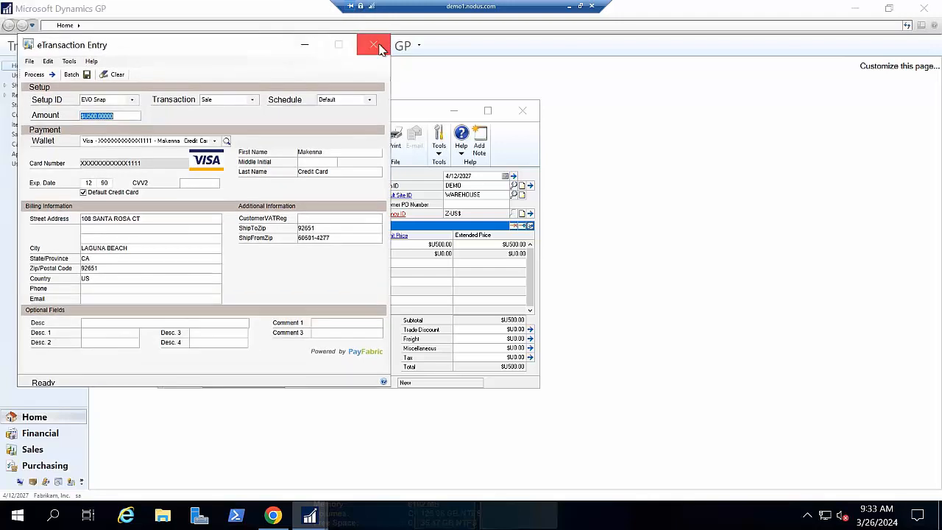
click(379, 42)
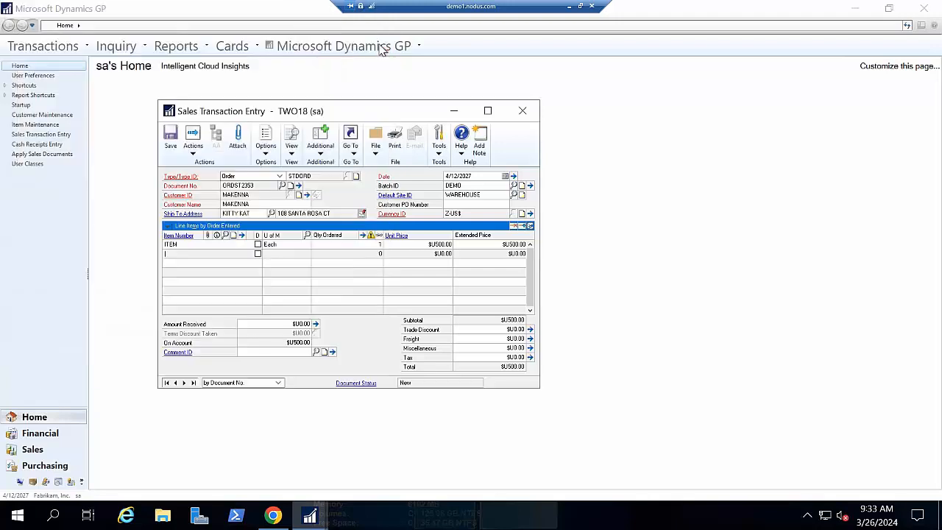
- Send a PayLink for the order's $500.00 as a Sale transaction, keeping the default setup IDs and customer contact details
click(331, 144)
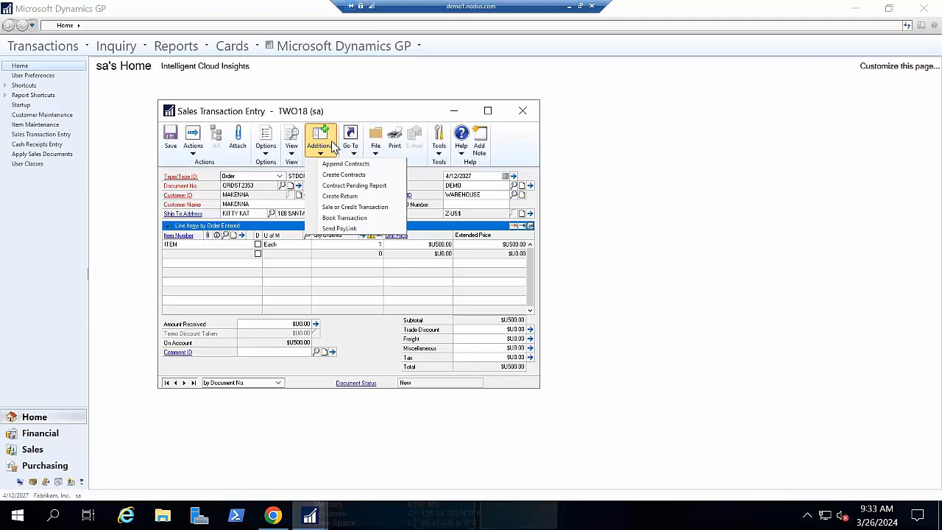
click(340, 229)
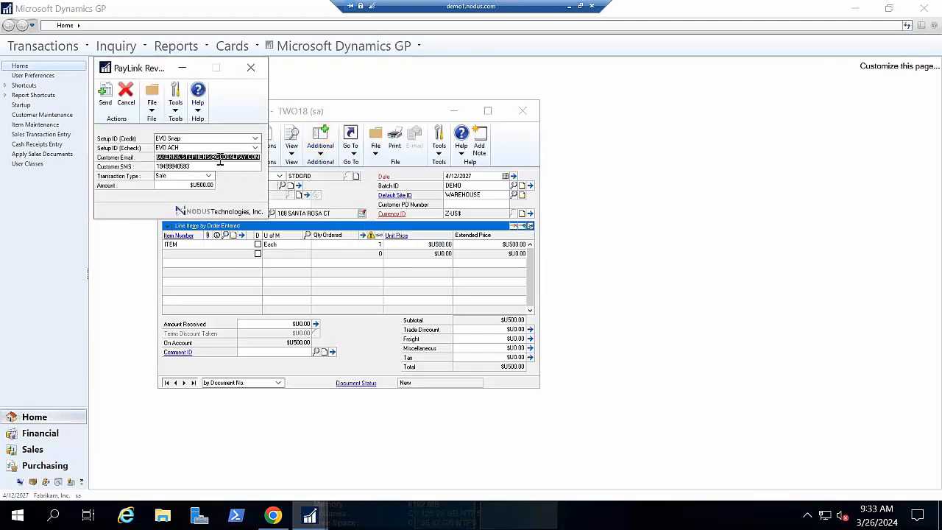
click(171, 157)
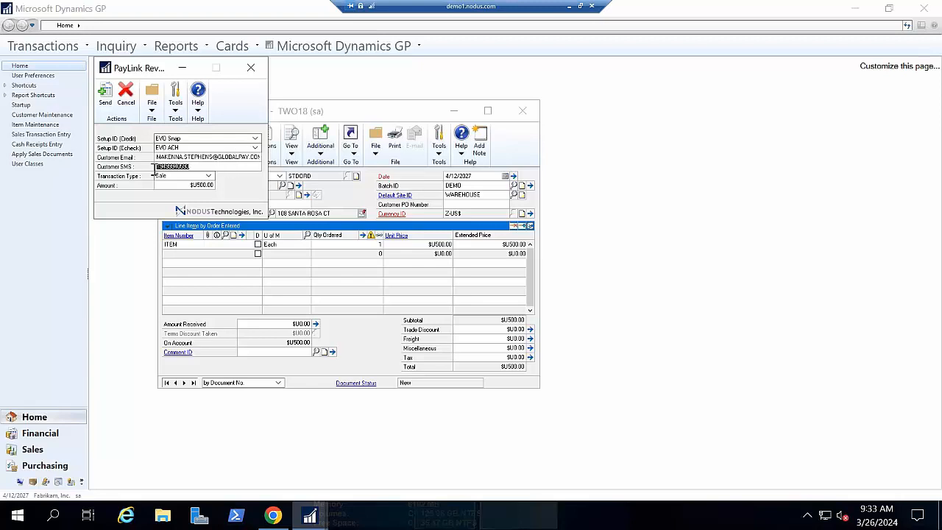
click(208, 176)
click(187, 184)
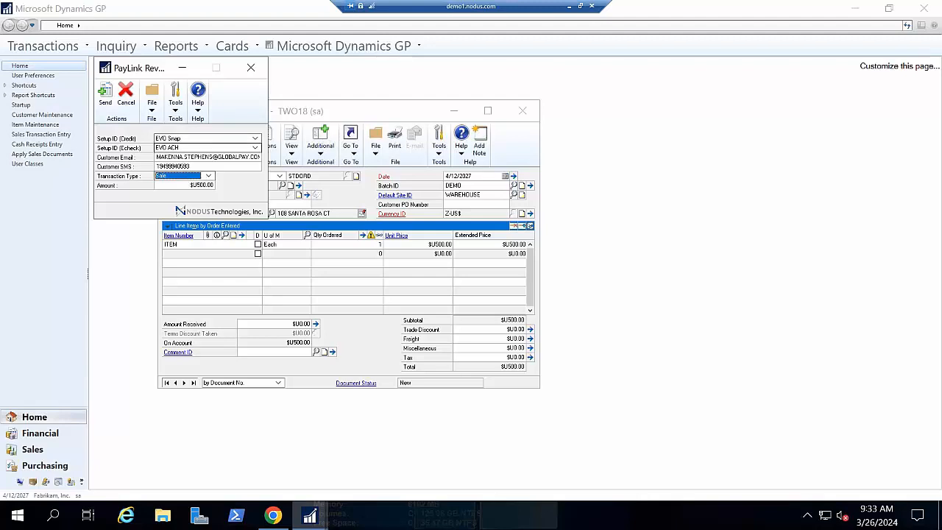
click(105, 95)
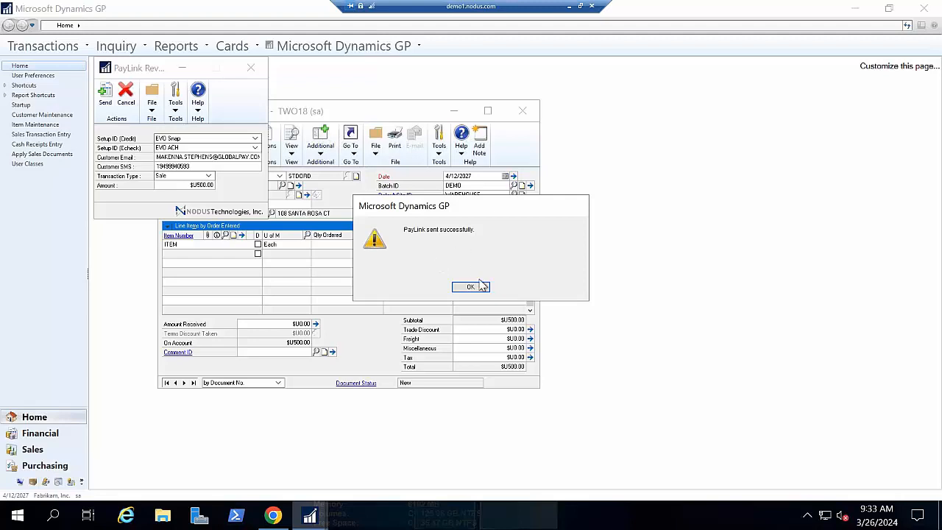
click(461, 289)
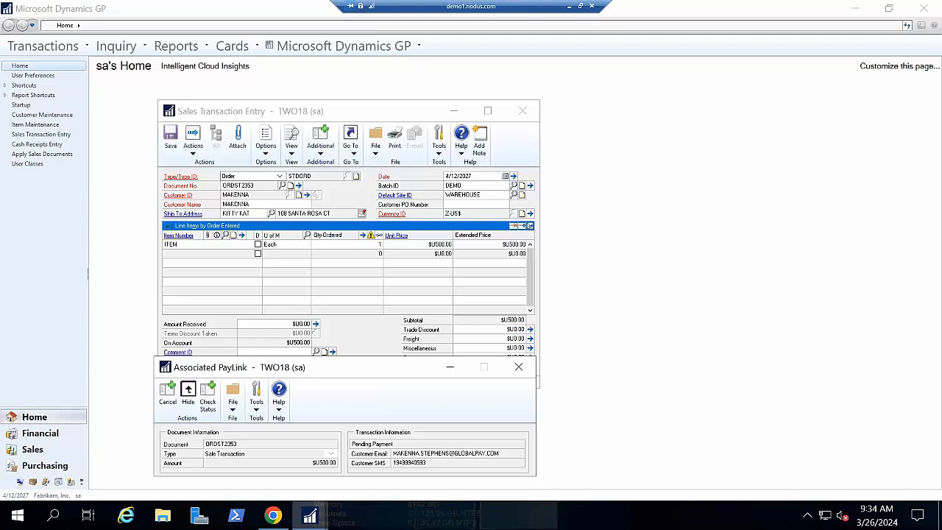
- Open the order's payment link from the PayFabric notification email and review the Pay by Check form with a new wallet
drag(0, 114, 316, 1)
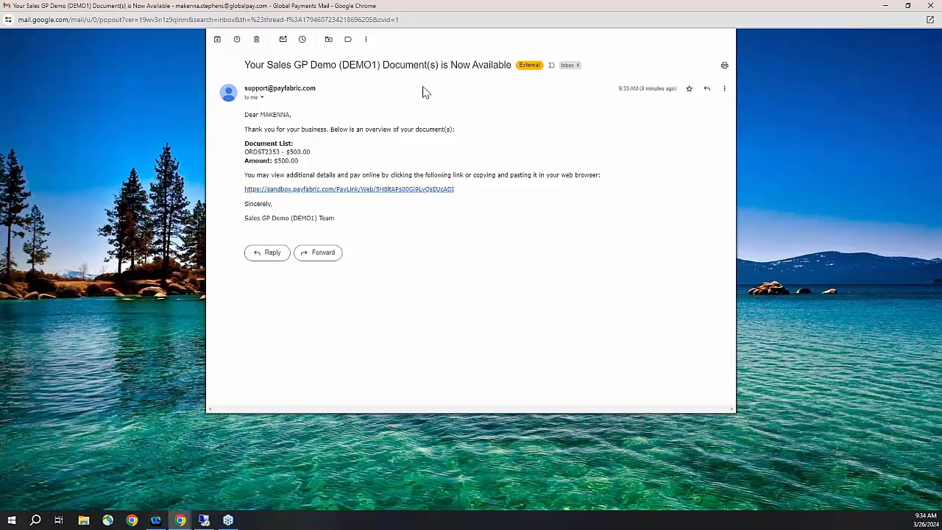
click(350, 194)
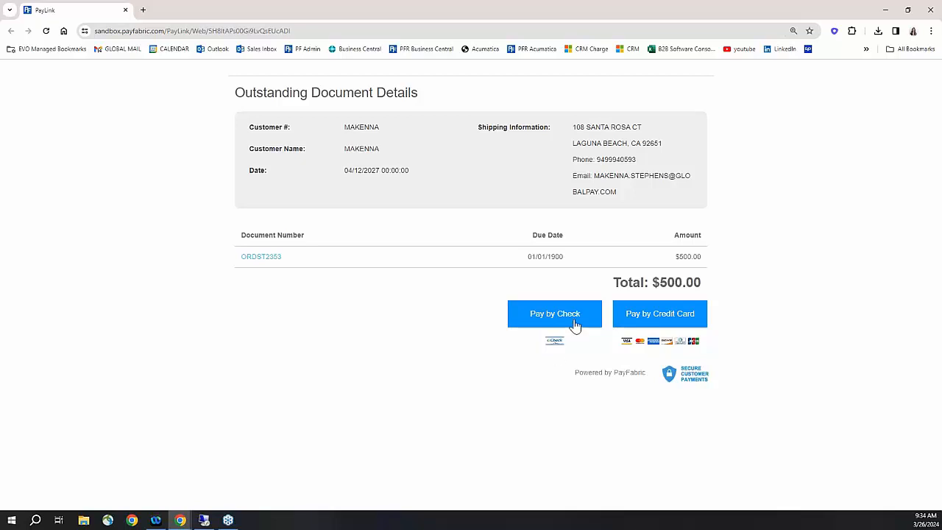
click(670, 320)
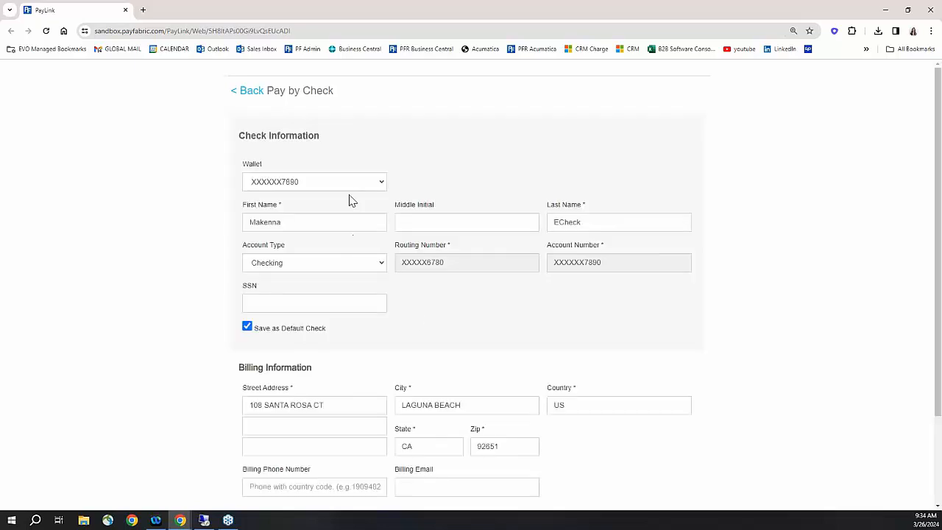
click(381, 187)
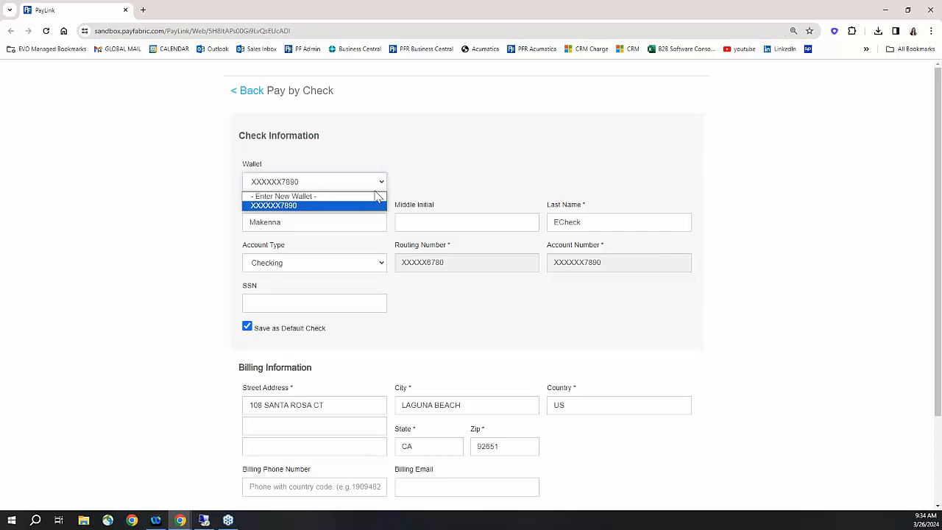
click(373, 197)
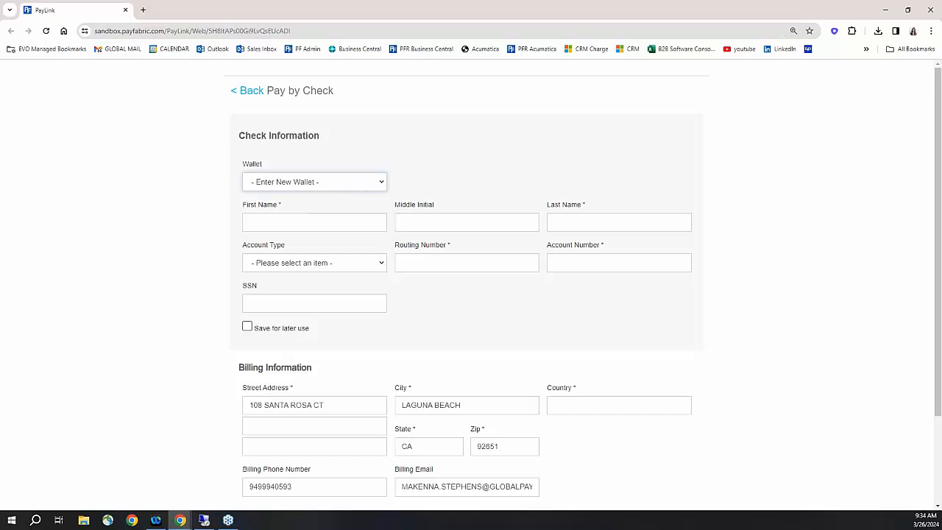
click(237, 92)
- Review the Pay by Credit Card form with a new wallet and with the saved card, and return to the outstanding document details
click(629, 310)
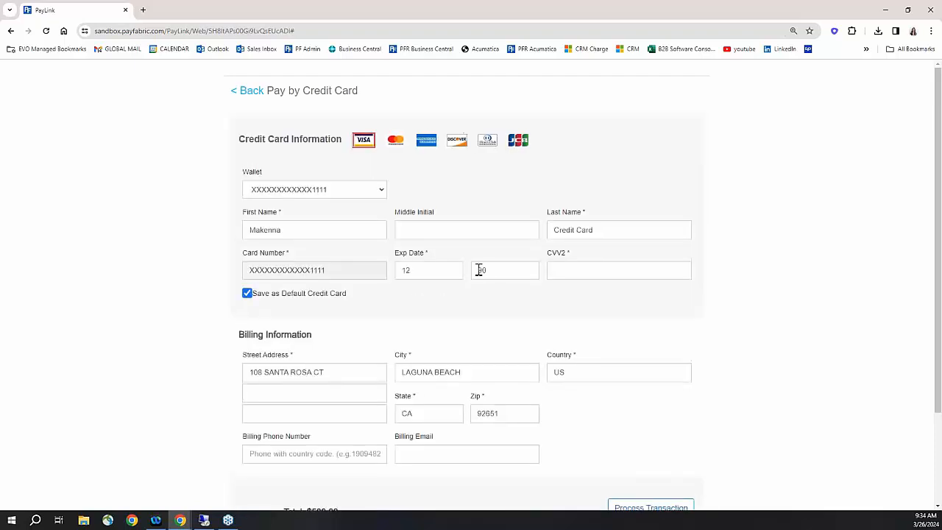
scroll(443, 264, down, 1)
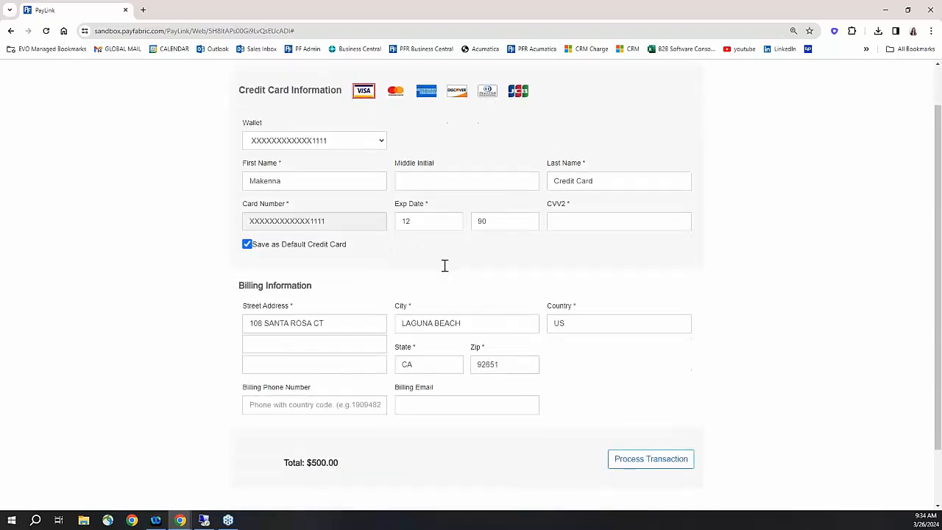
click(380, 141)
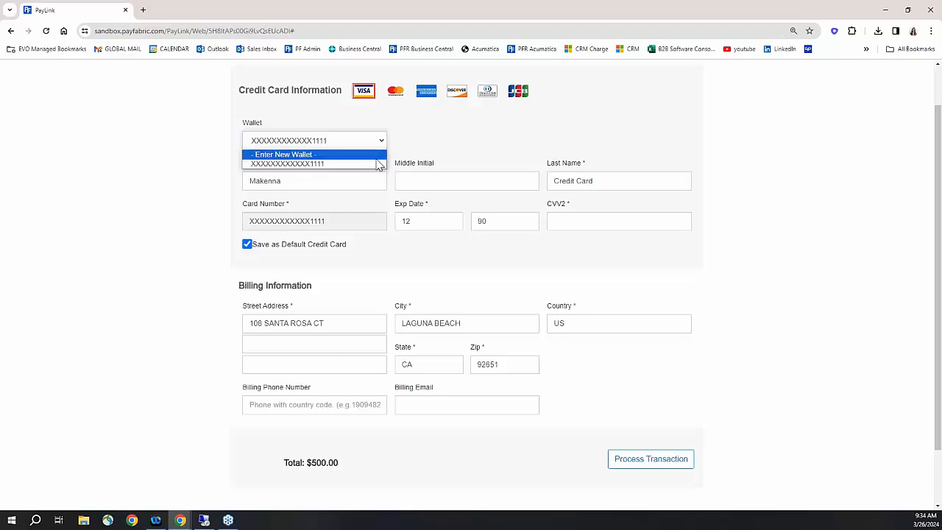
click(376, 156)
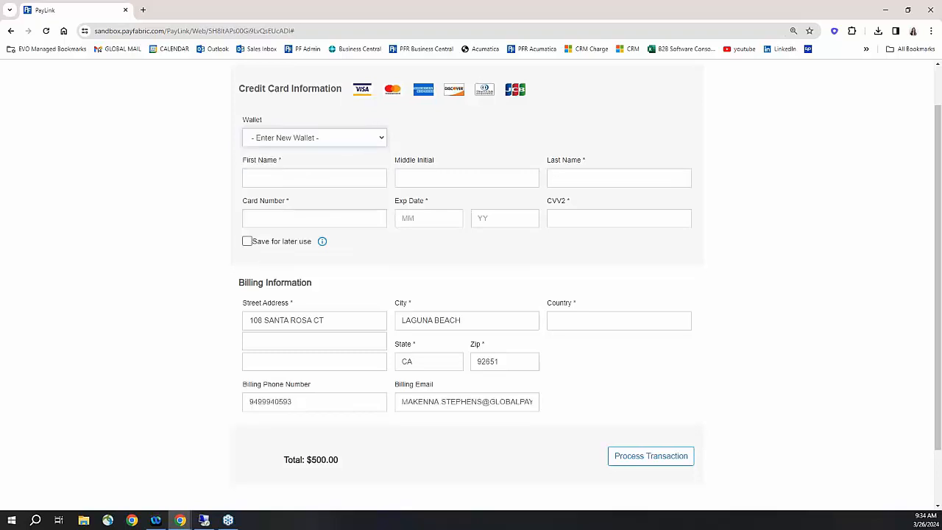
click(382, 139)
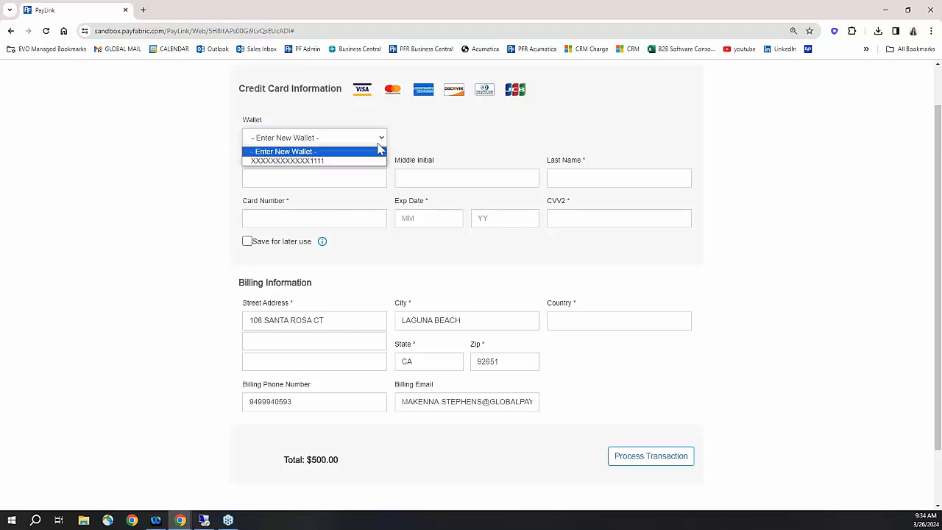
click(371, 161)
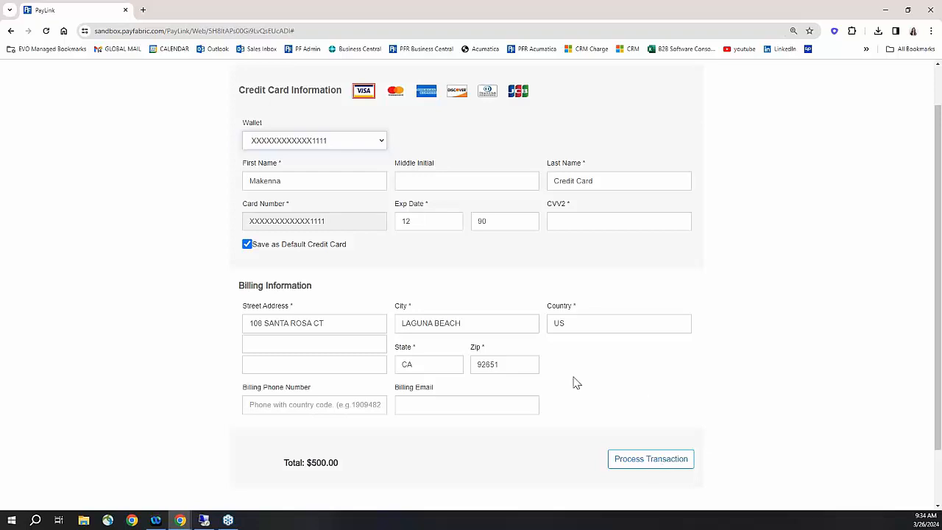
scroll(238, 126, up, 1)
click(239, 91)
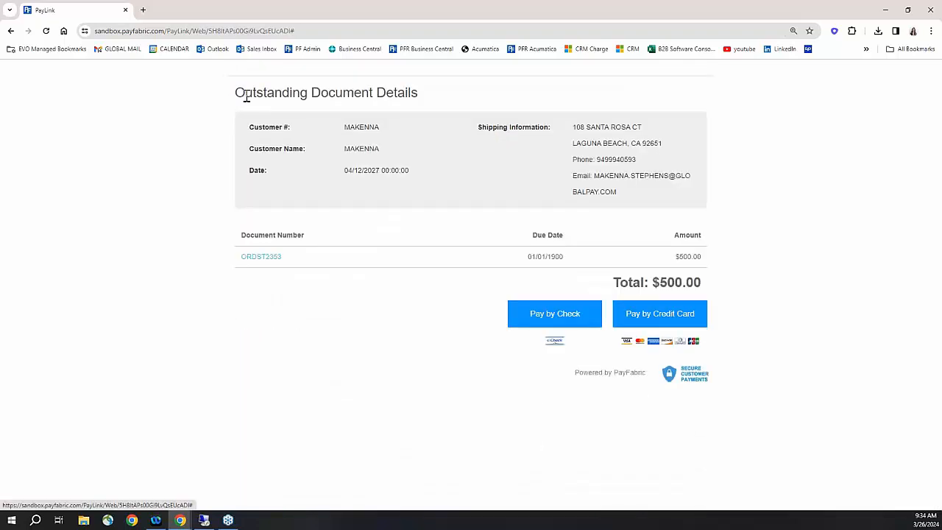
- View the order's billing, shipping and line item details from the payment page and return to the PayLink
click(263, 257)
scroll(481, 451, down, 1)
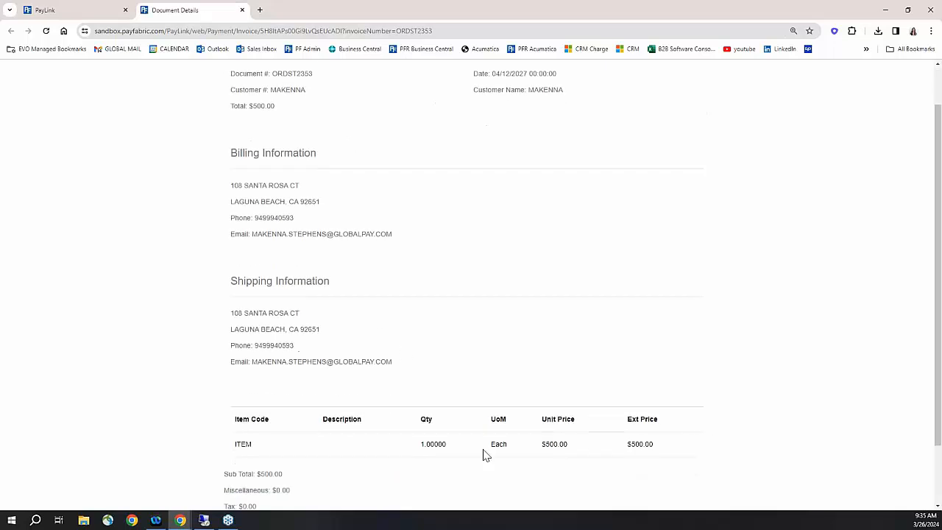
click(90, 13)
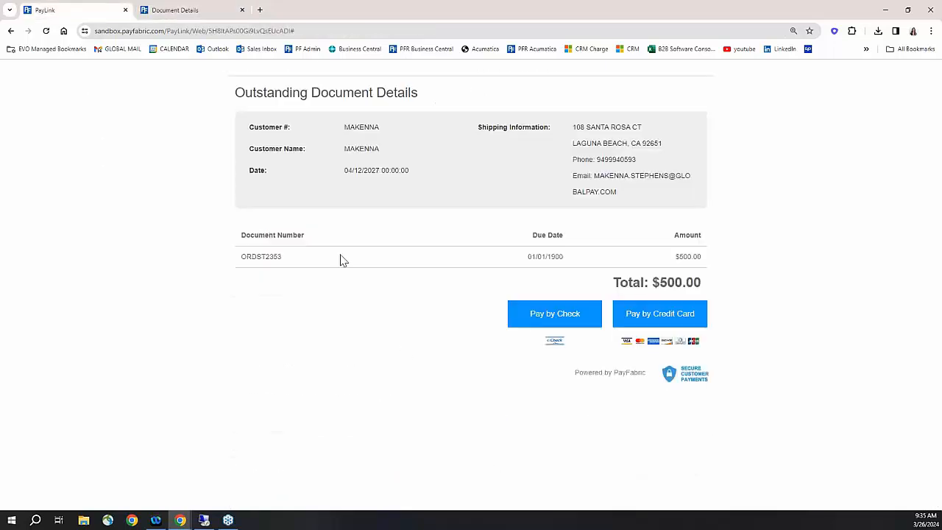
- Pay the order by check with the saved default wallet and close the payment pages
click(578, 314)
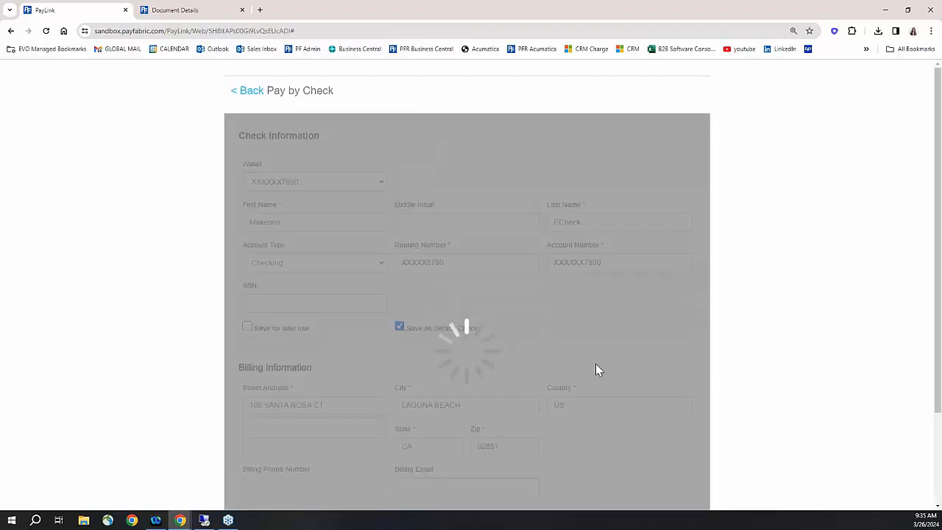
scroll(595, 364, down, 3)
click(672, 425)
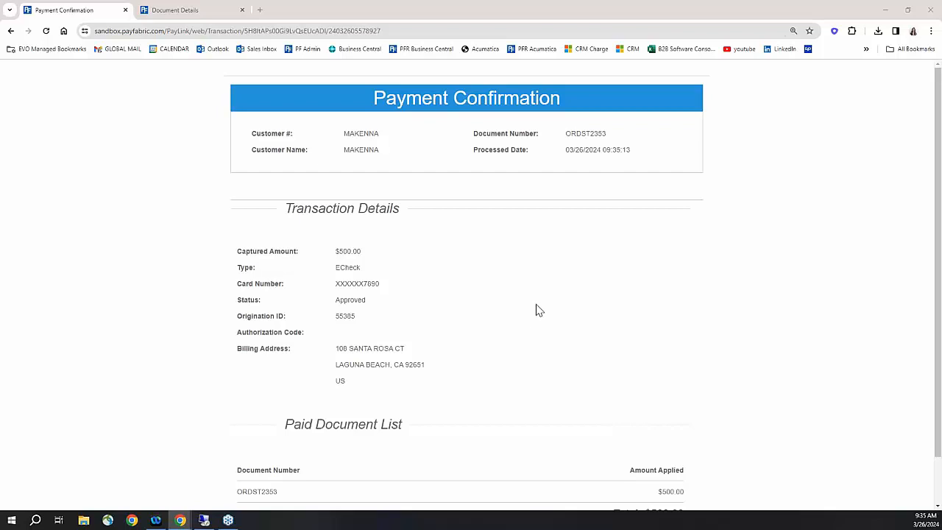
click(933, 7)
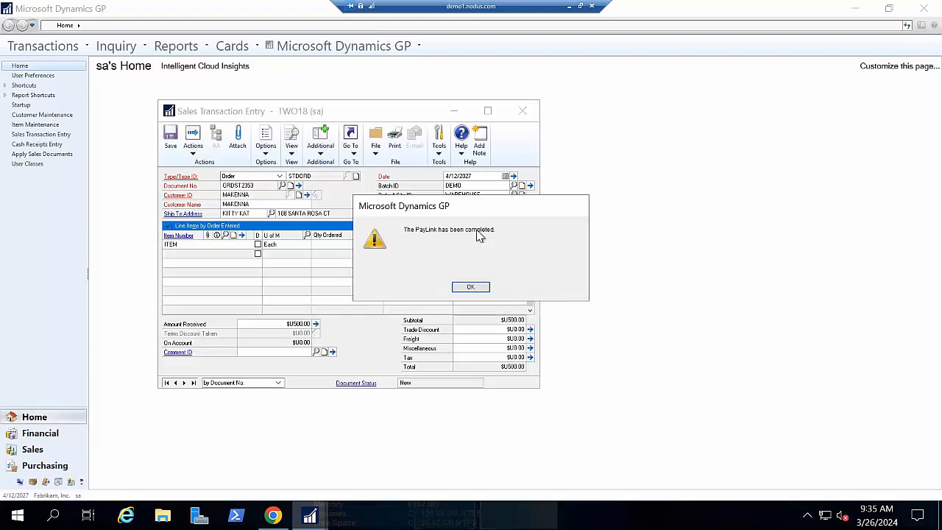
- Acknowledge the PayLink status and examine the order's Credit Card Deposit details in Sales Payment Entry
click(474, 287)
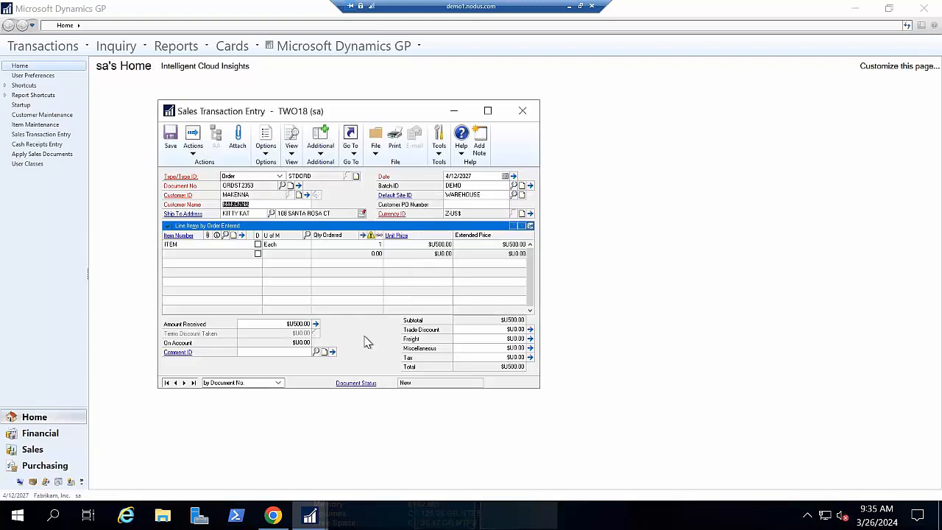
click(315, 324)
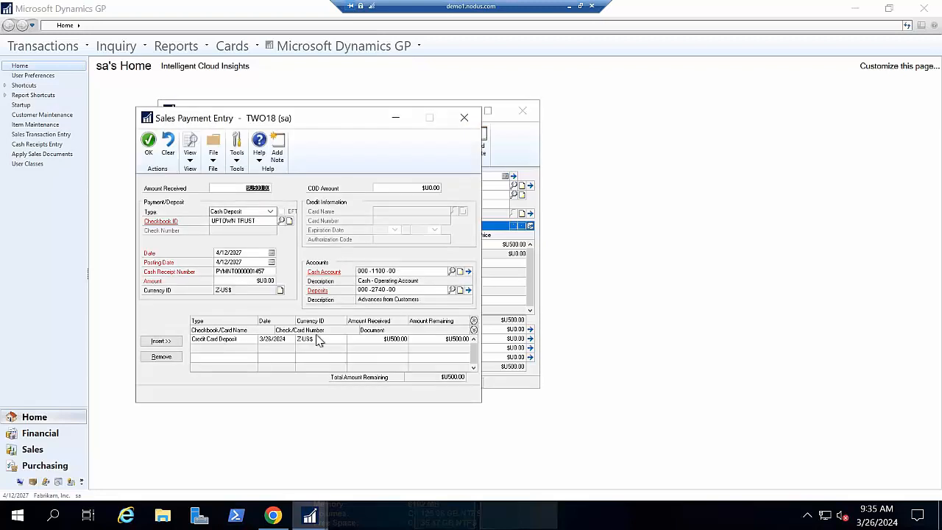
click(320, 340)
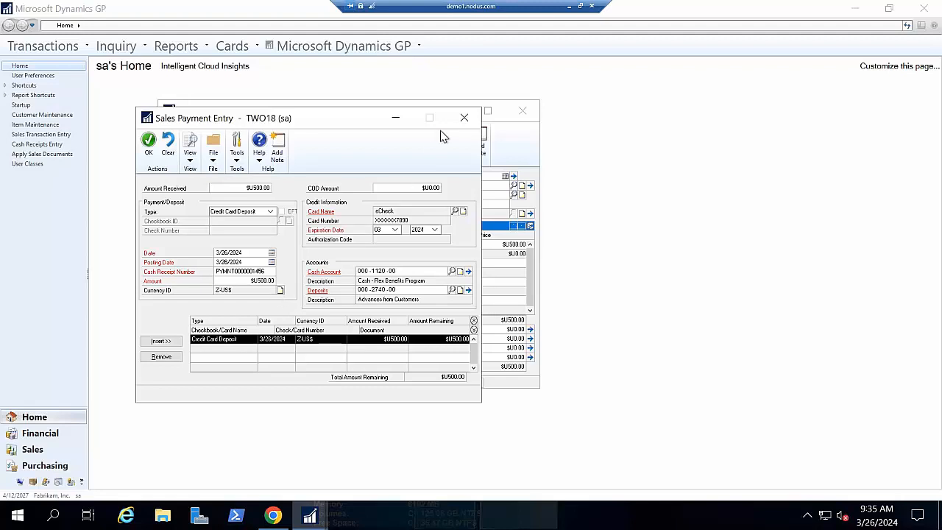
click(464, 119)
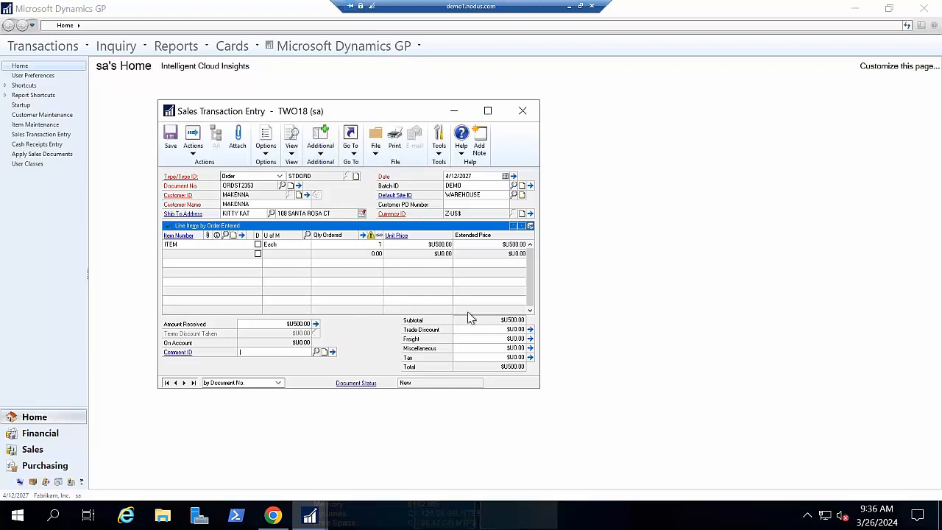
- Save the order and start a new Invoice document with the default type ID and document number
click(171, 140)
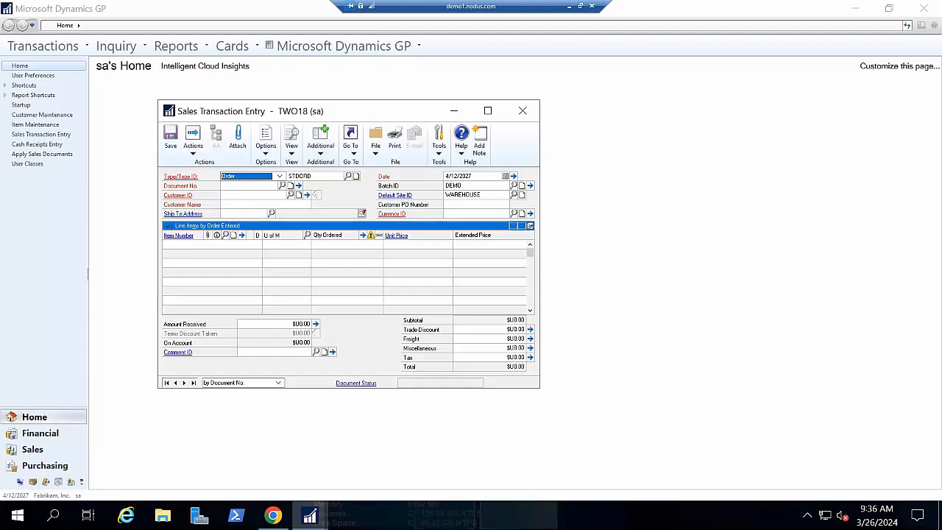
click(279, 177)
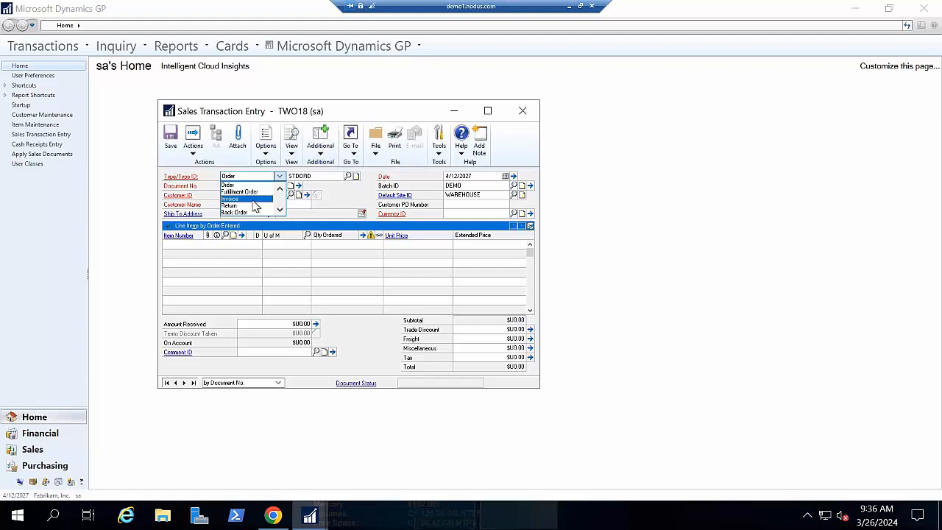
click(259, 199)
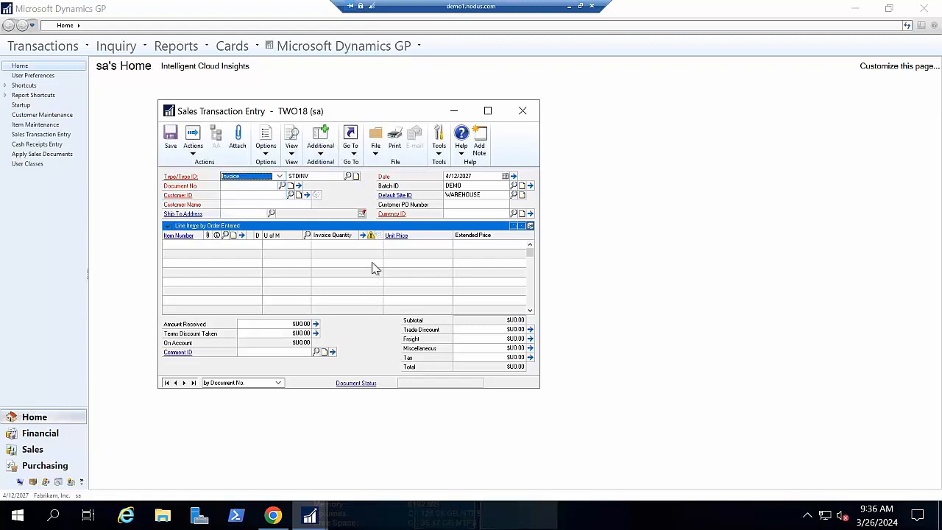
key(Tab)
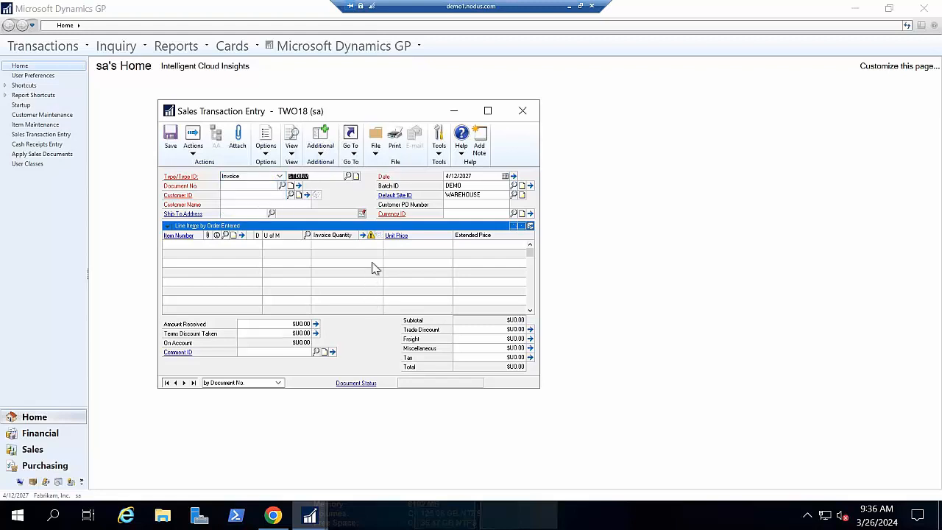
key(Tab)
- Choose the customer whose ID begins with M for the invoice and clear its batch ID
key(Tab)
text(M)
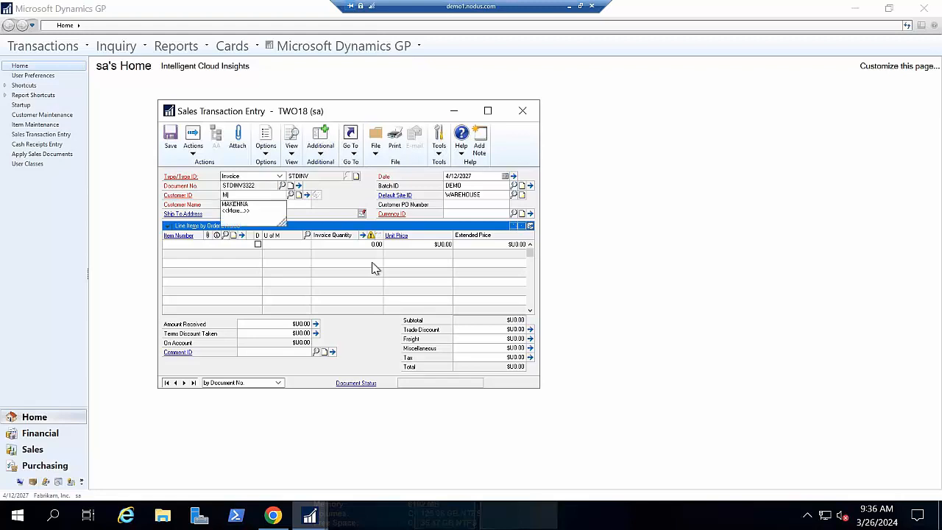
key(Down)
key(Tab)
key(Tab)
key(Tab)
key(Tab)
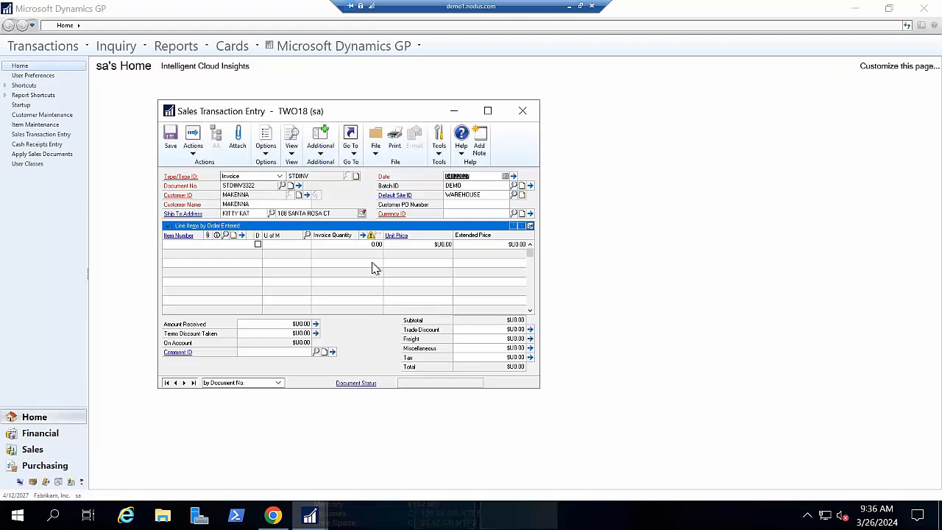
key(BackSpace)
key(Tab)
key(Tab)
key(Tab)
key(Tab)
- Add a line for item ITEM with a unit price of $500.00 to the invoice and post the invoice
text(IT)
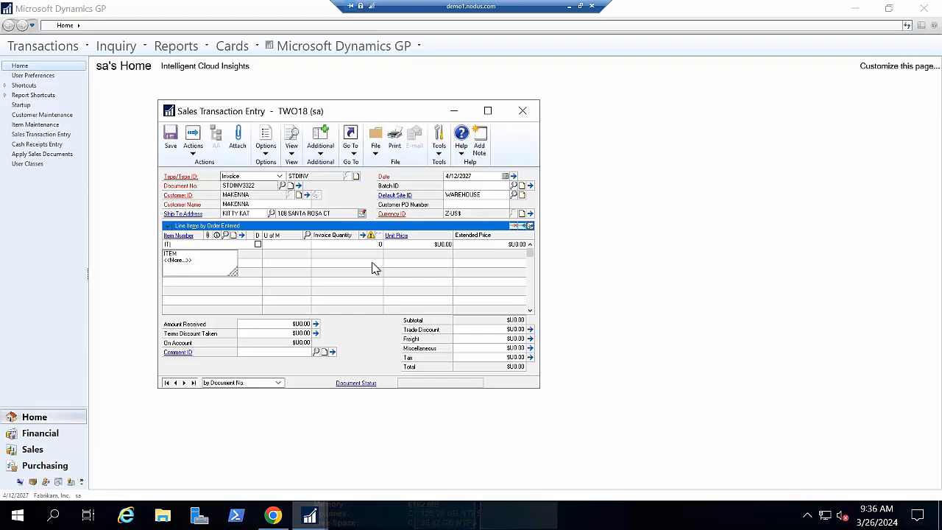
key(Down)
key(Tab)
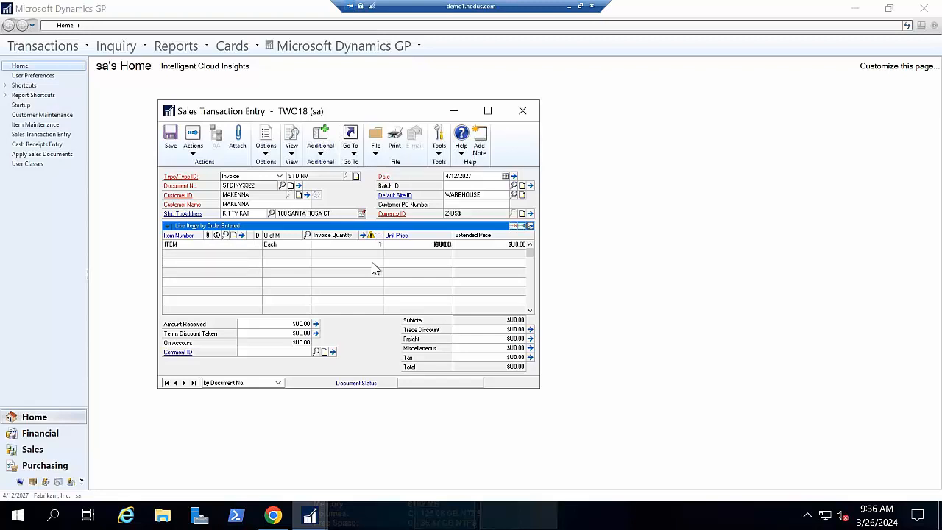
text(500)
key(Tab)
key(Tab)
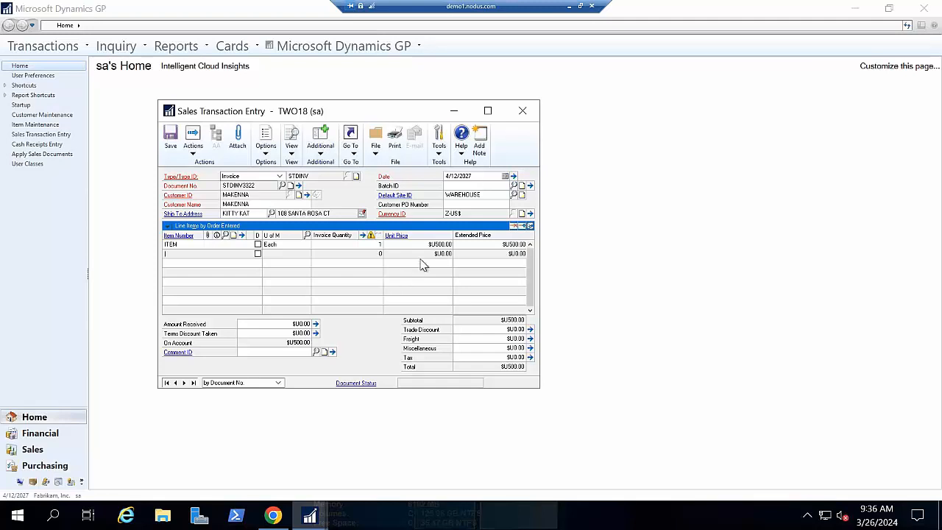
click(193, 146)
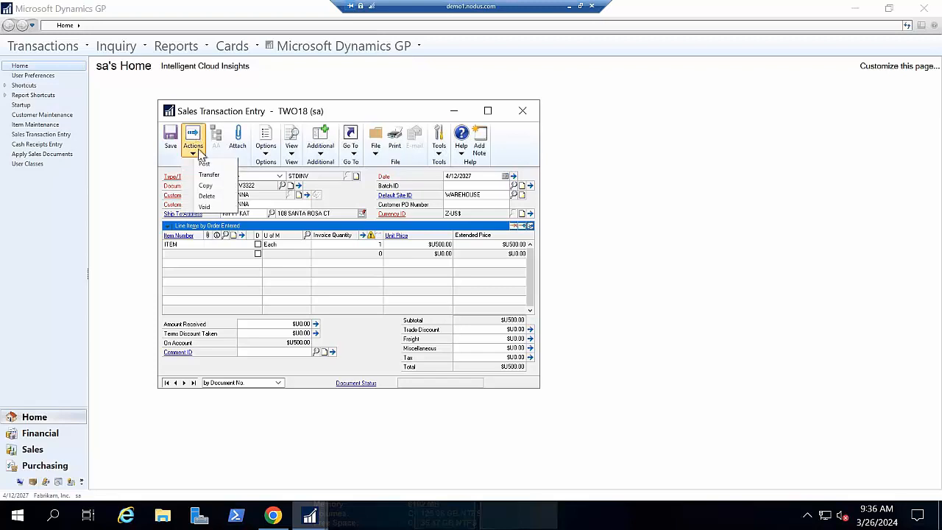
click(204, 163)
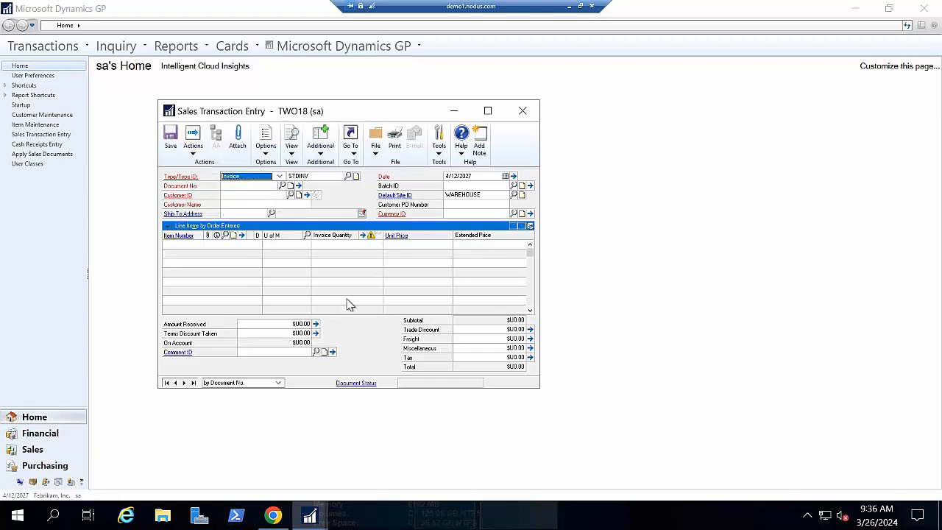
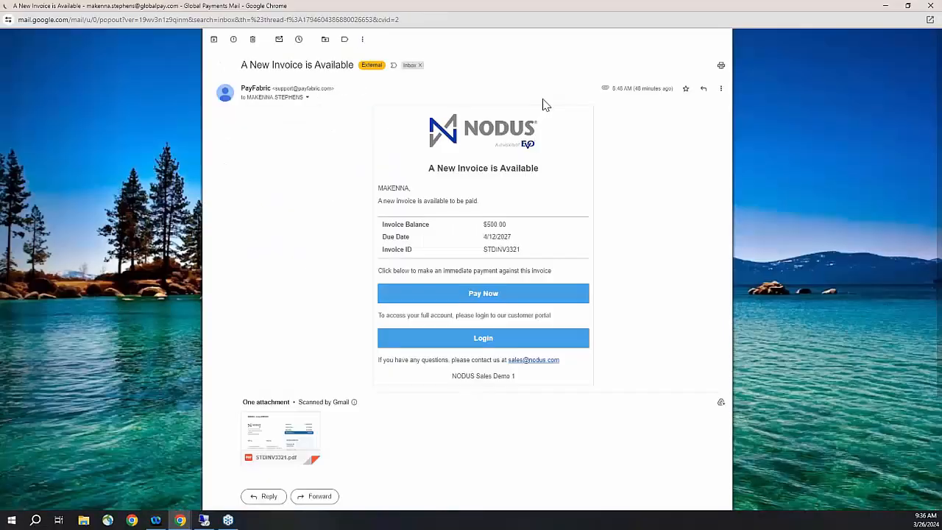
- Preview the attached invoice STDINV3321.pdf in the PayFabric e-mail and close the preview
scroll(572, 161, down, 1)
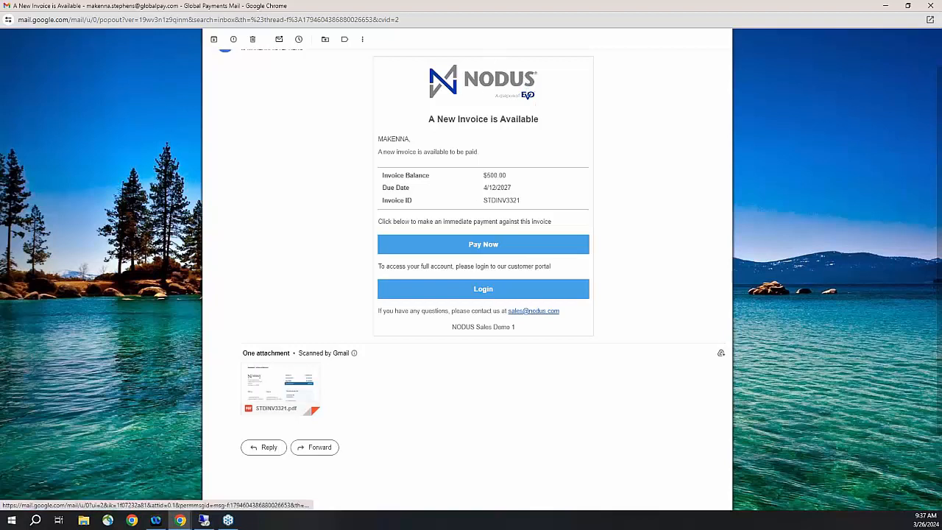
click(278, 397)
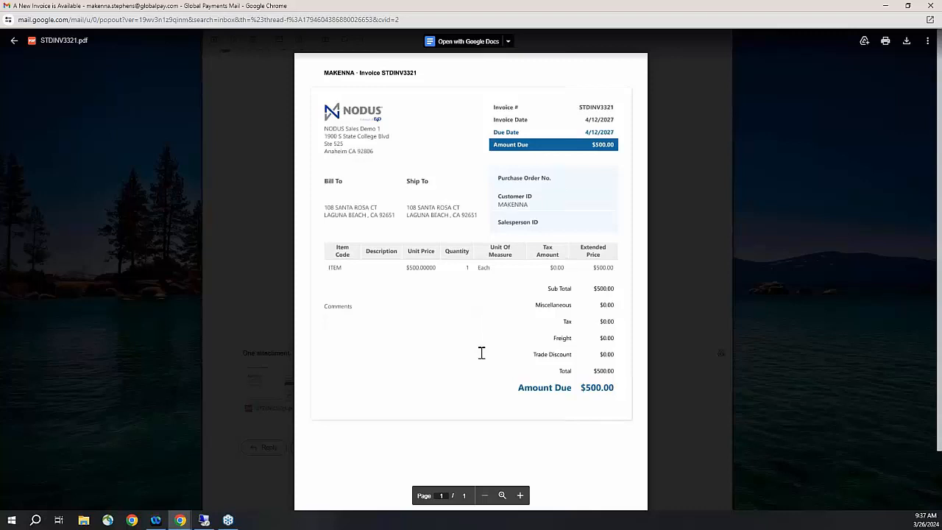
click(711, 306)
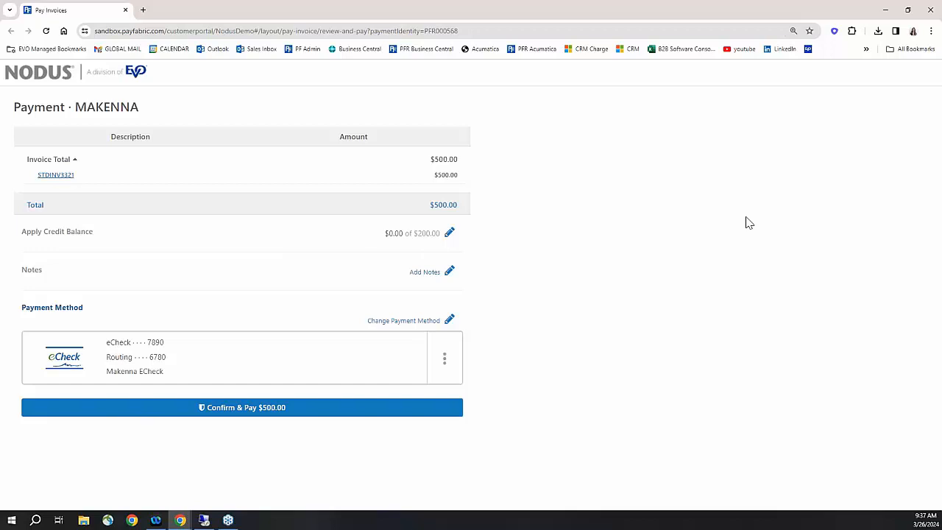
- Check the available credits without applying any, add the note "test :)" to the invoice payment, and continue to the payment method
click(447, 234)
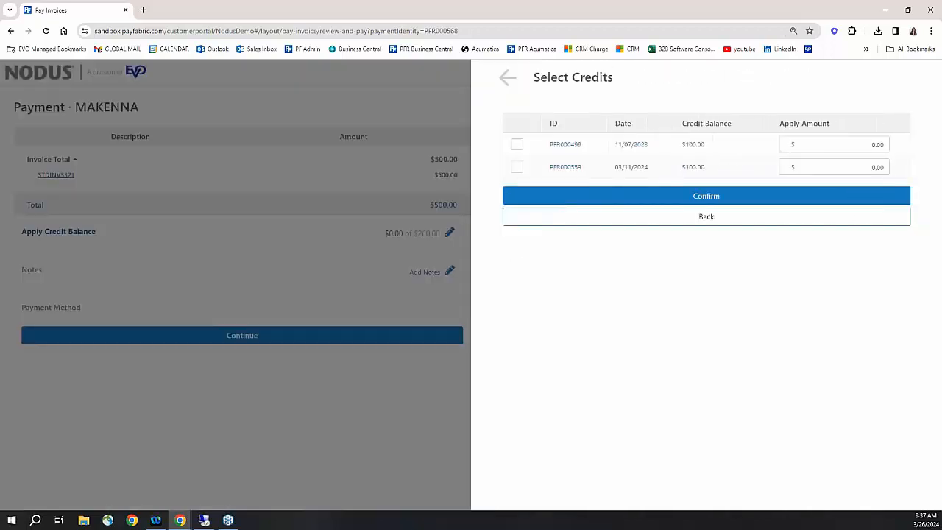
click(508, 84)
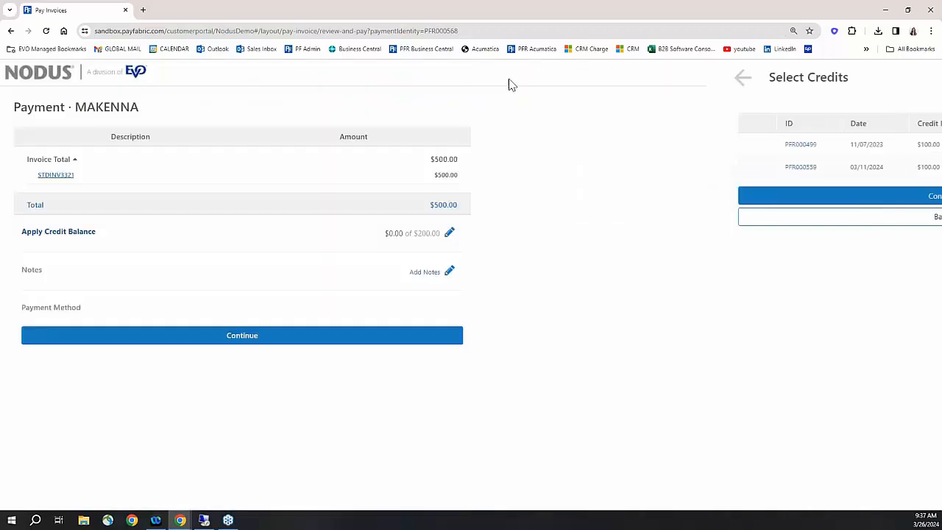
click(431, 274)
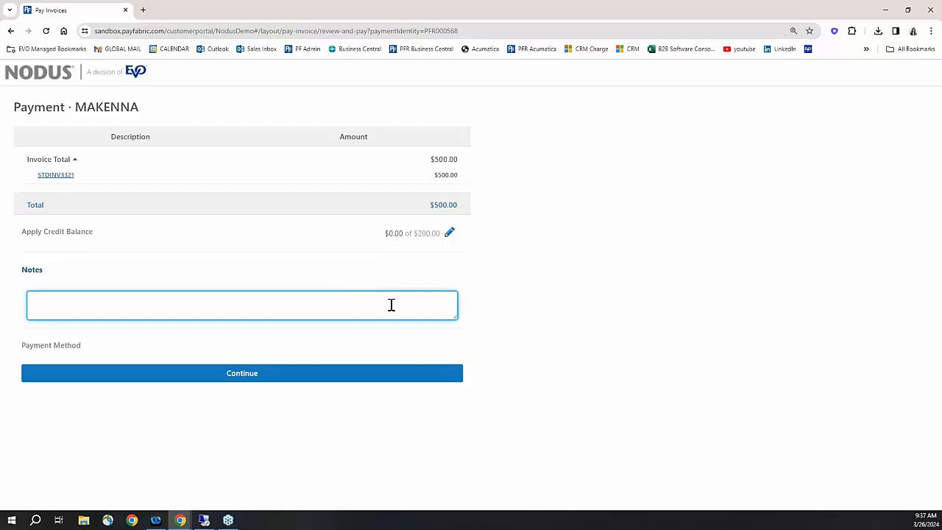
text(test :))
key(Tab)
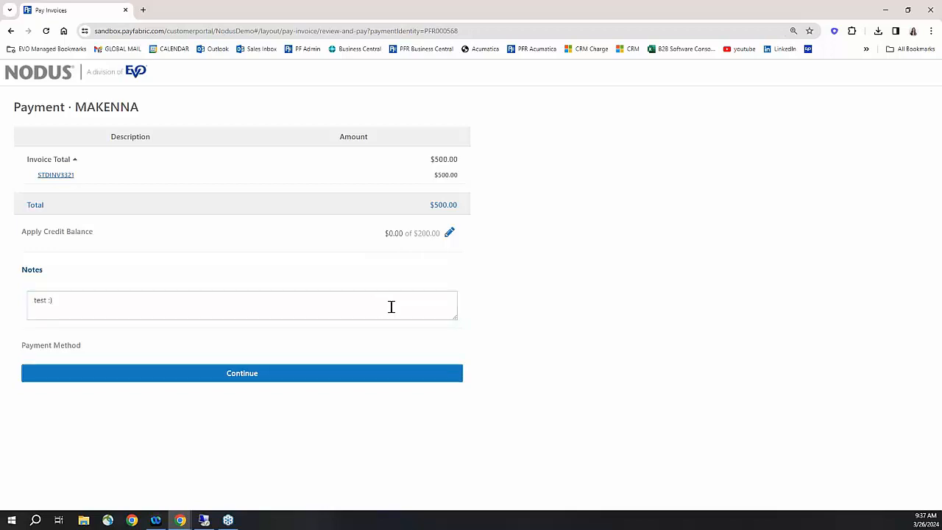
click(257, 380)
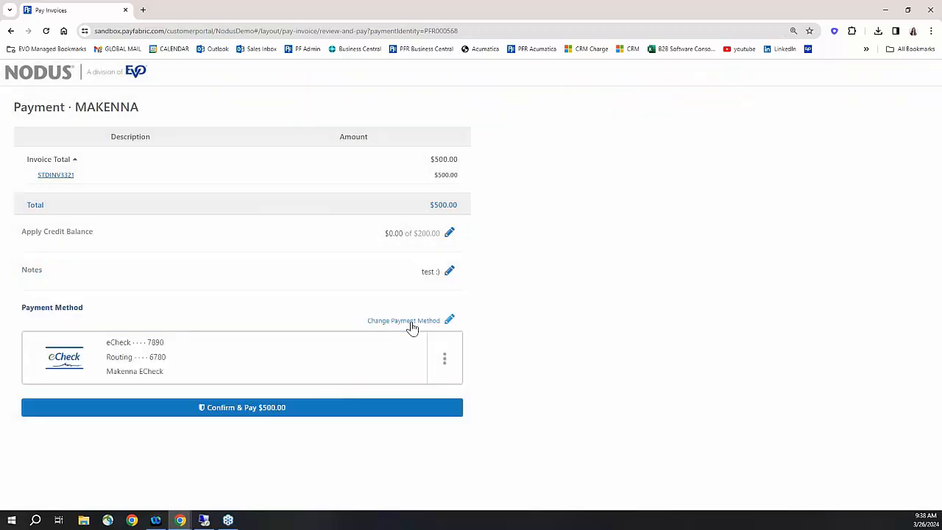
- Change the payment method to the saved Visa card and highlight the surcharge line and surcharge notice
click(409, 322)
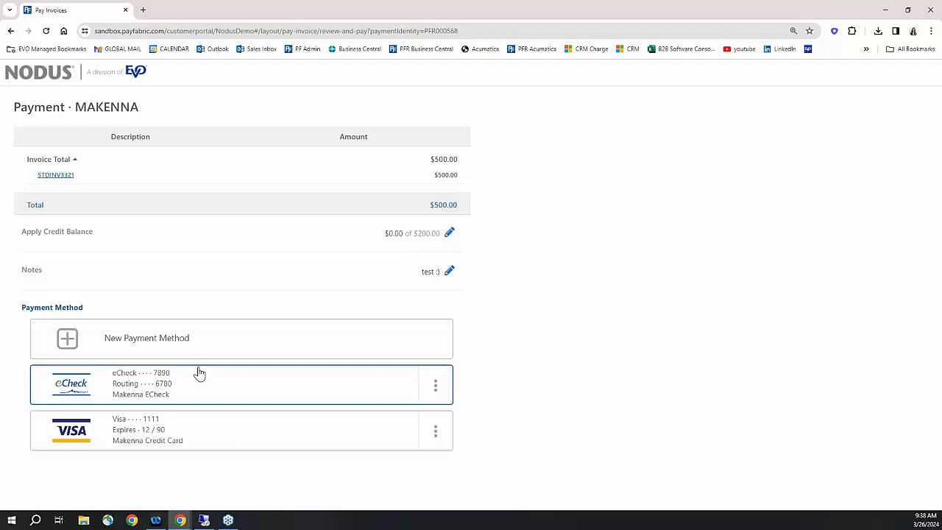
click(199, 428)
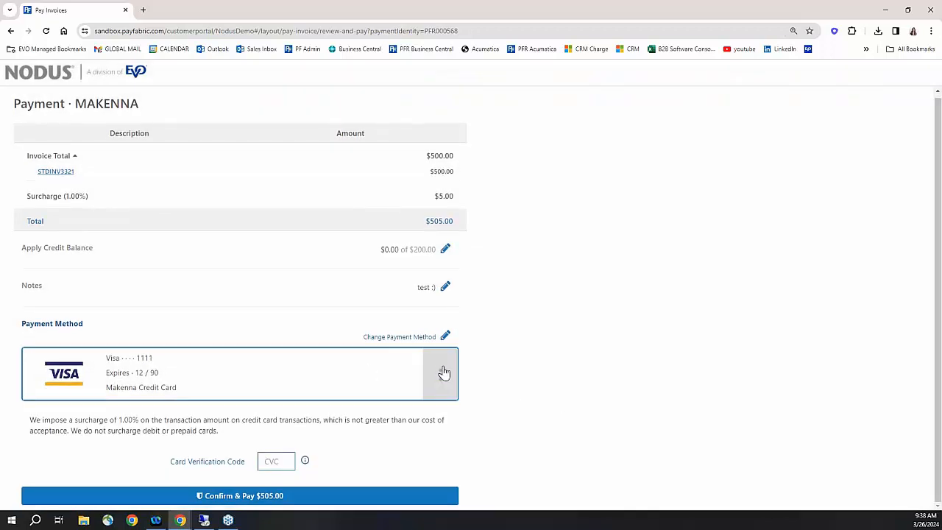
drag(28, 195, 98, 197)
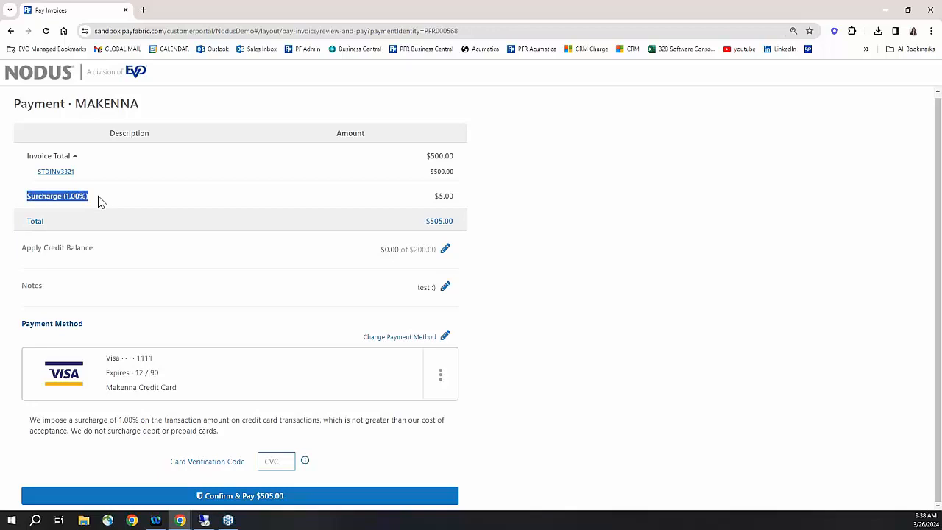
drag(30, 420, 235, 439)
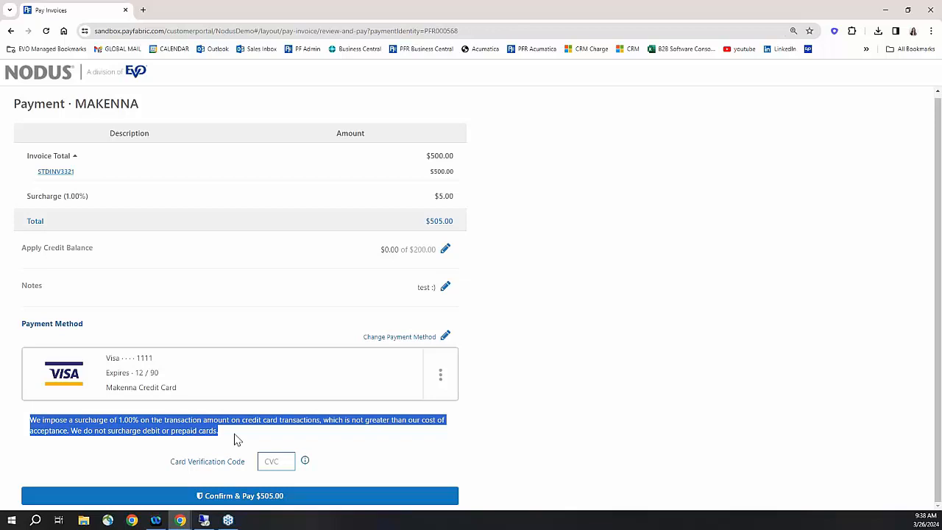
click(235, 439)
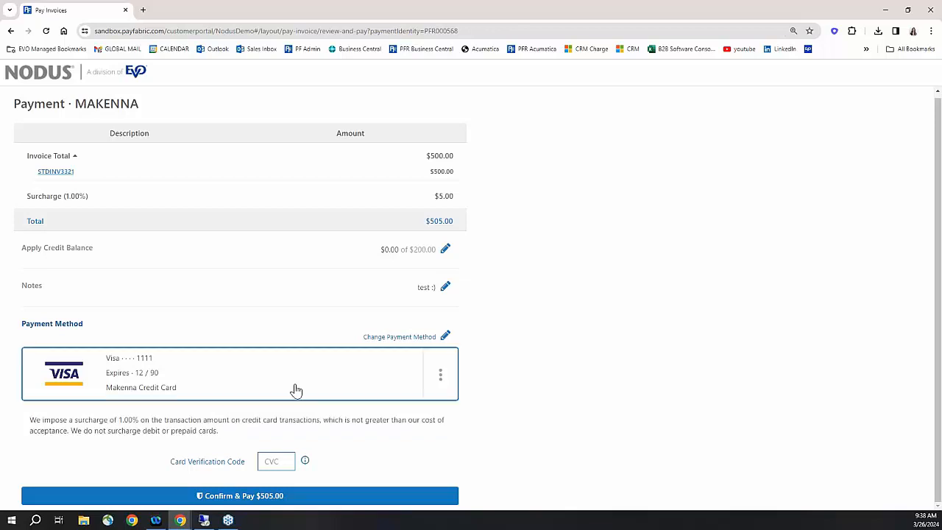
- Switch the payment method to eCheck and back to the Visa card, and confirm the $505.00 payment
click(378, 338)
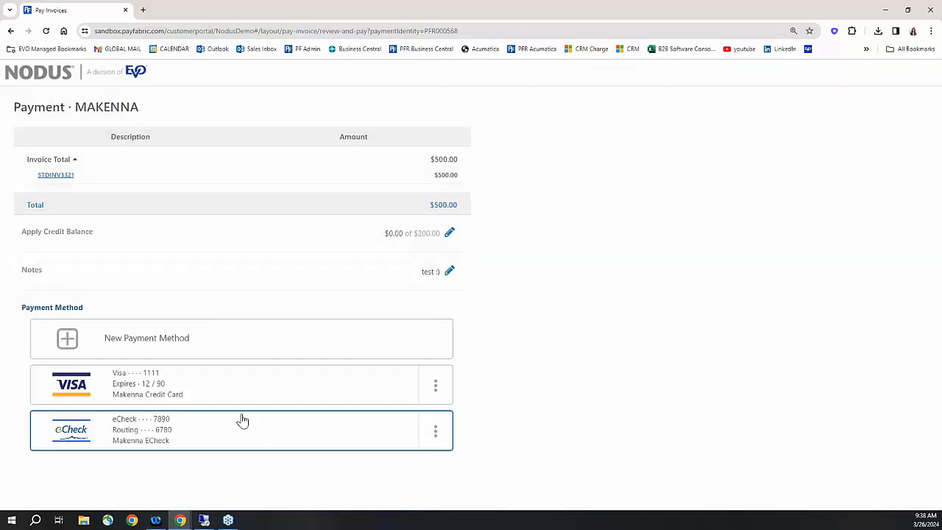
click(210, 434)
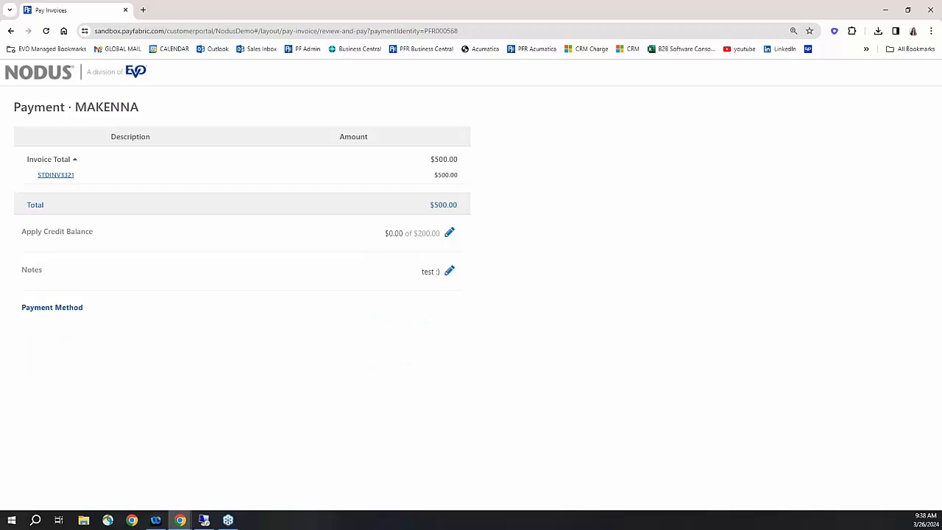
click(283, 446)
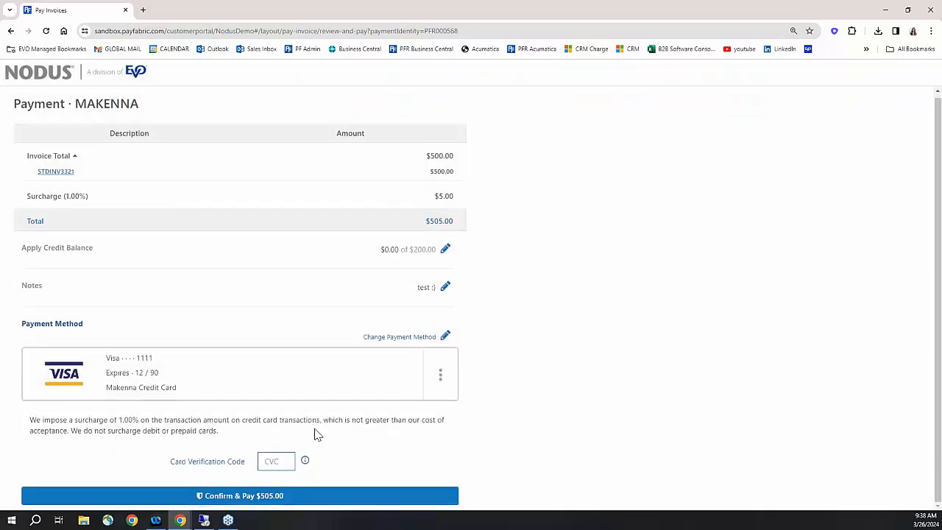
click(263, 500)
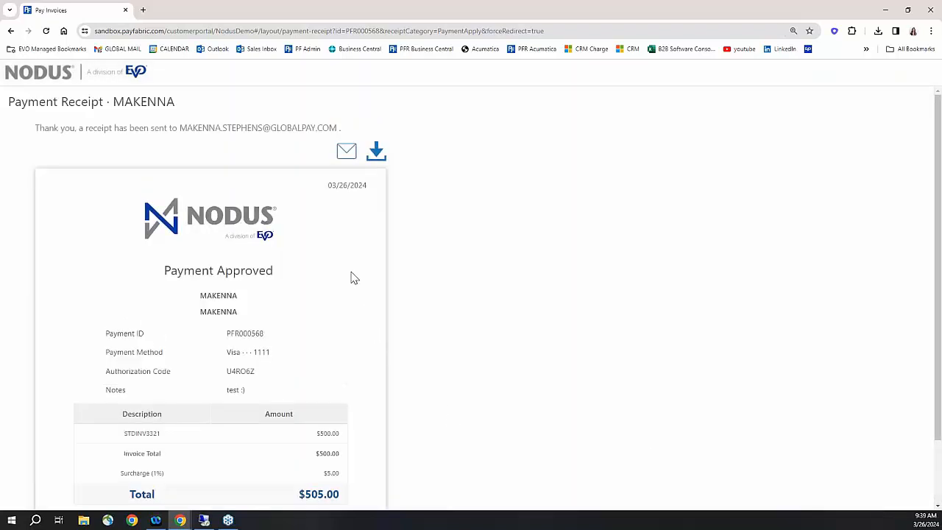
- Review the payment receipt from the note to the surcharge and total, and highlight its payment ID
scroll(339, 277, down, 1)
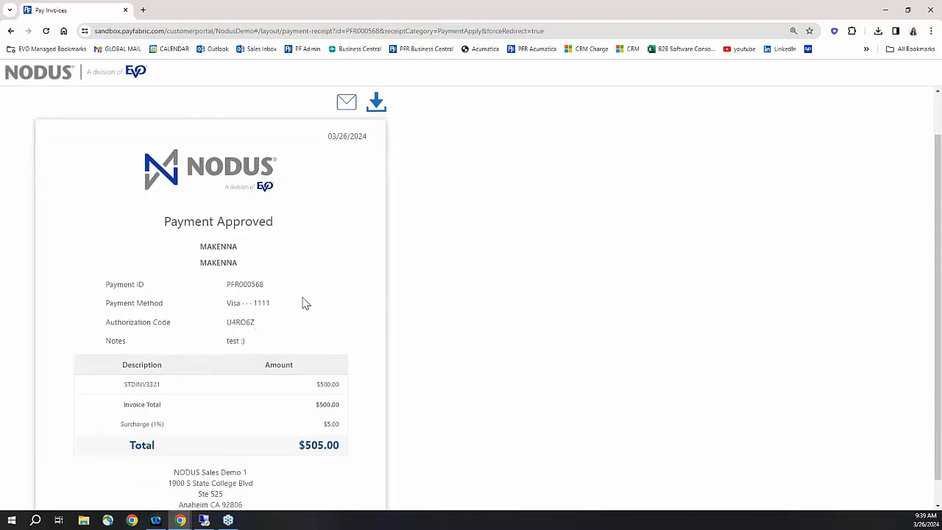
scroll(306, 298, up, 1)
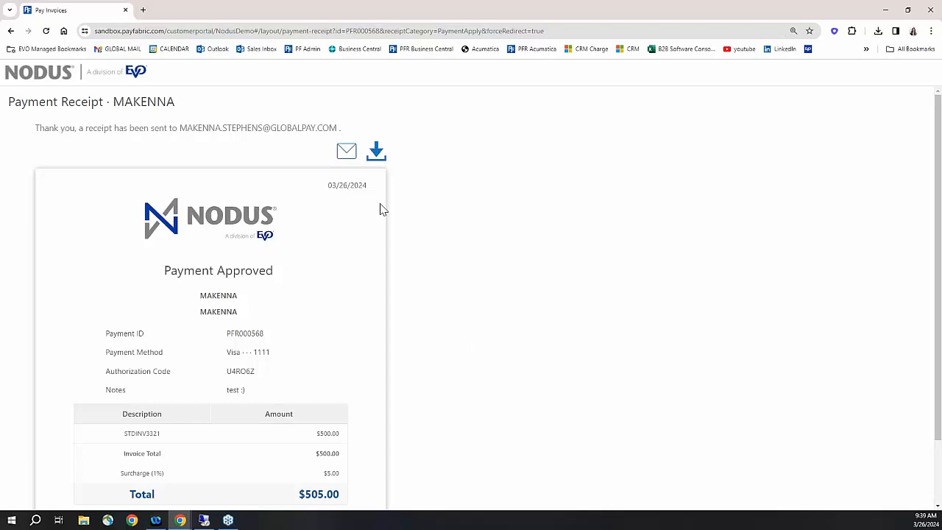
drag(229, 335, 269, 341)
- Switch to Dynamics GP and load receipt PFR000568 in Cash Receipts Entry
click(884, 15)
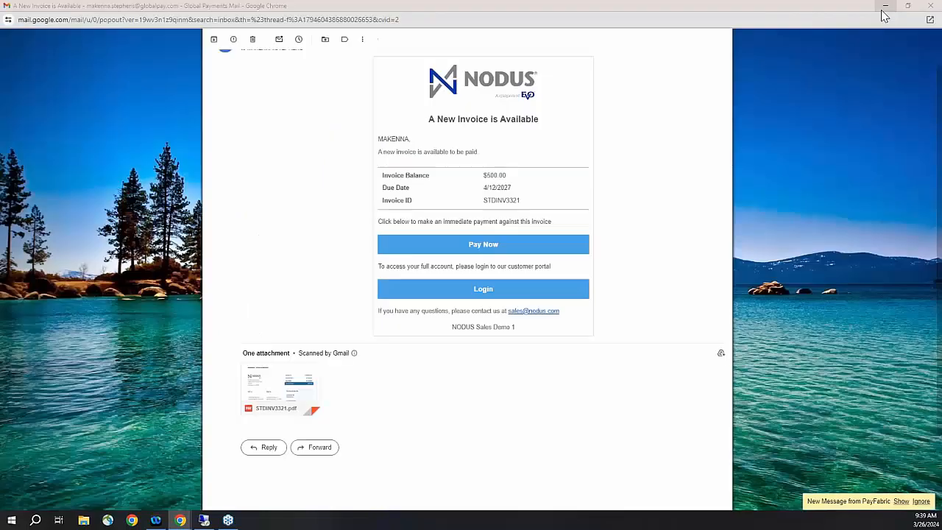
click(931, 7)
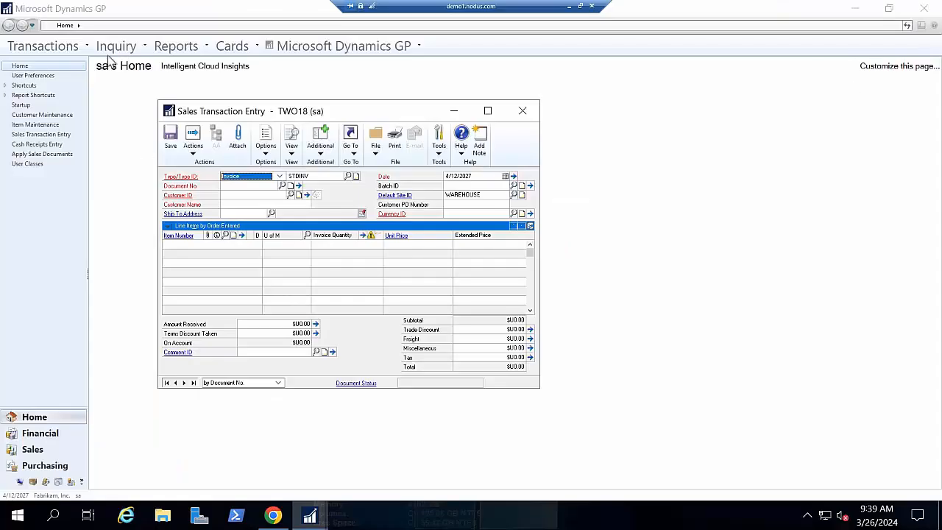
click(73, 49)
click(74, 49)
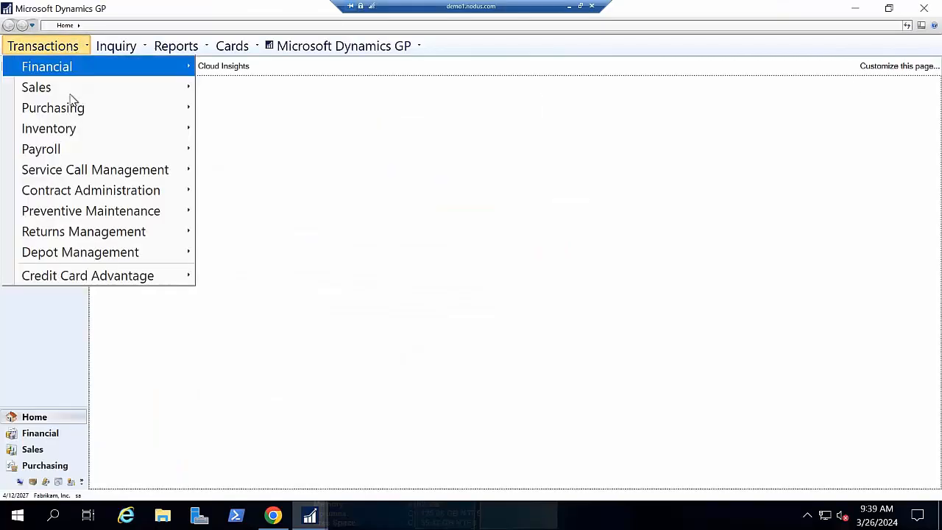
mouse_move(86, 91)
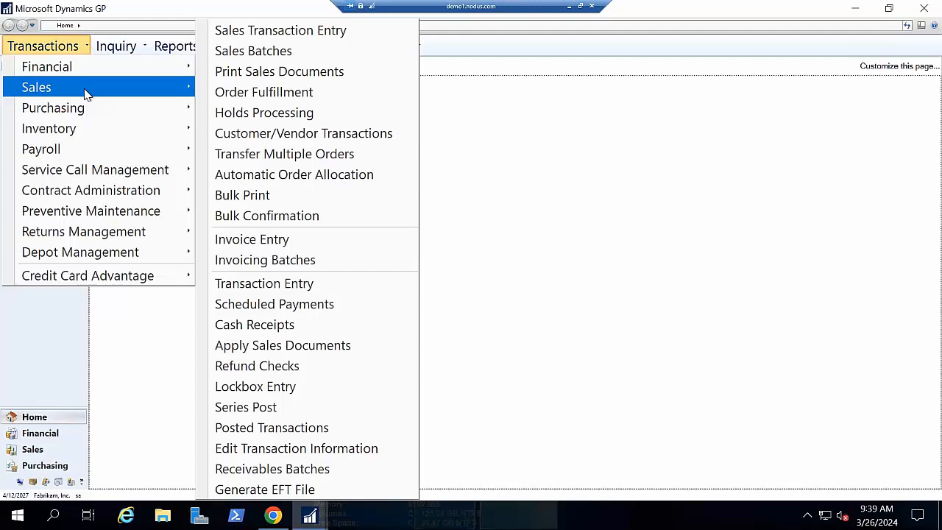
click(281, 324)
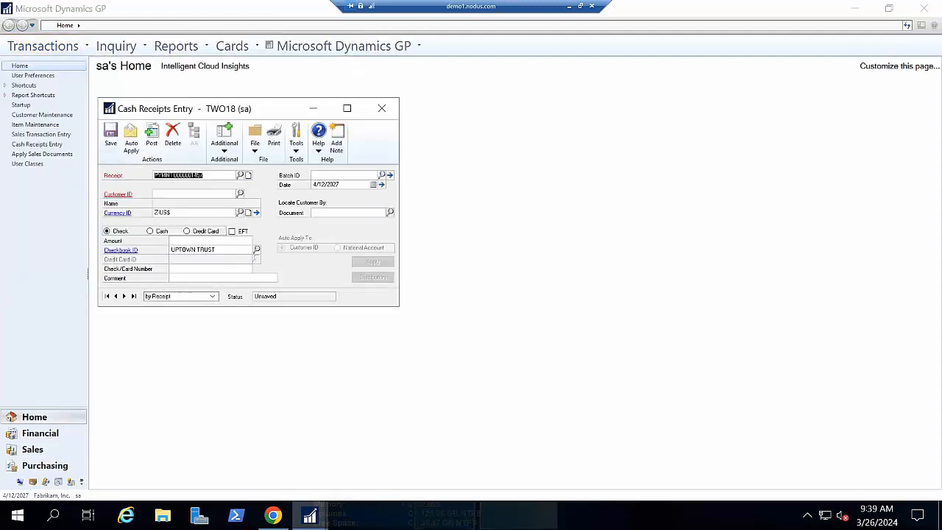
text(PFRI)
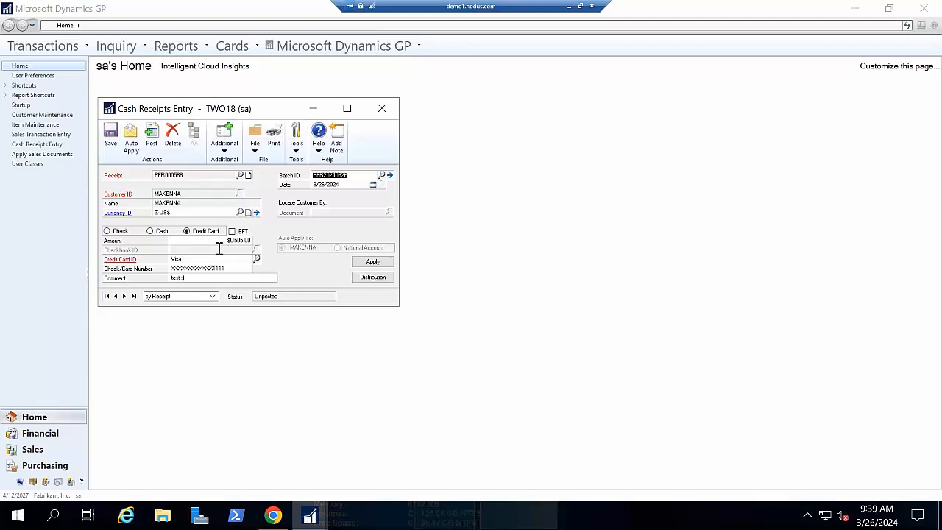
- Examine the receipt's batch ID and comment, and review which invoice it is applied to in Apply Sales Documents
click(351, 176)
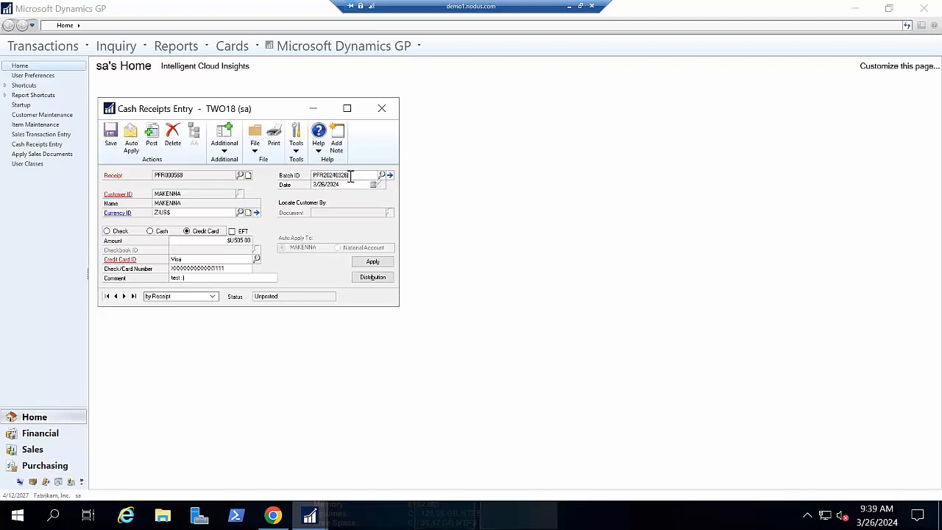
double_click(312, 175)
double_click(214, 277)
click(384, 262)
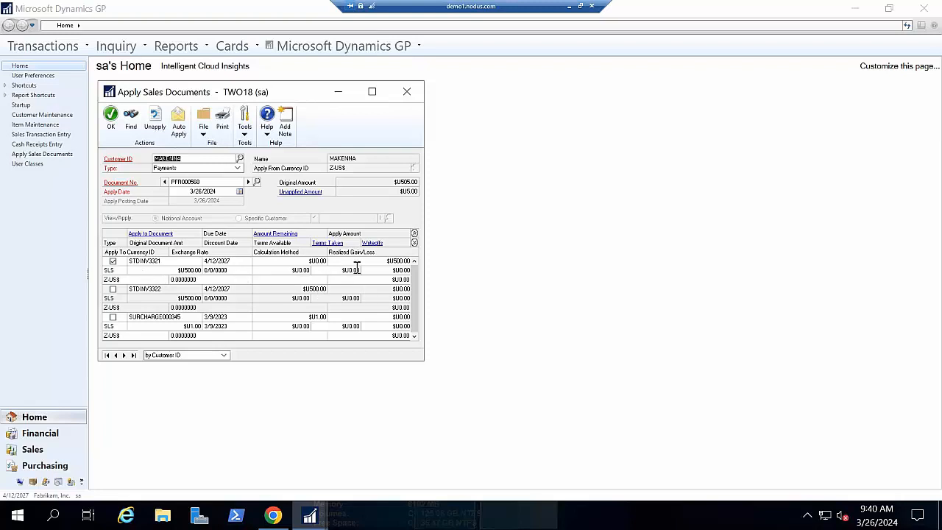
drag(286, 91, 605, 101)
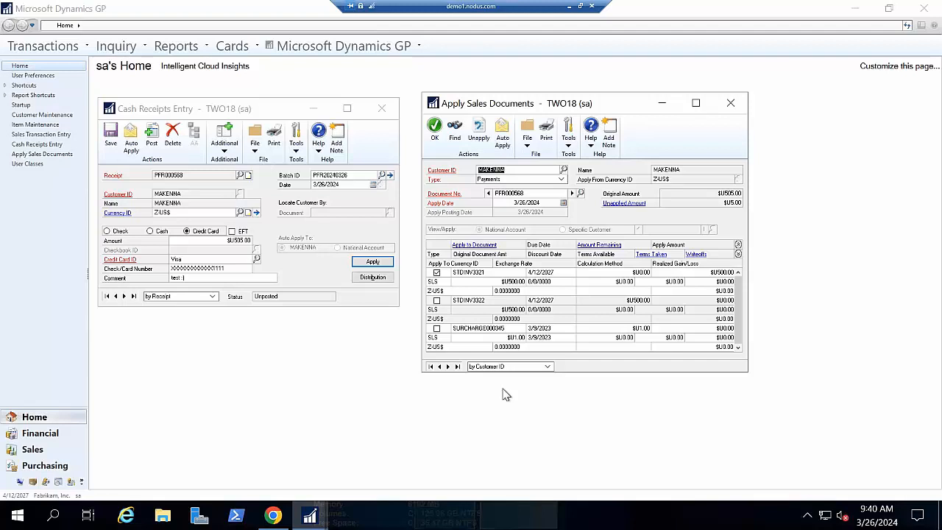
click(435, 131)
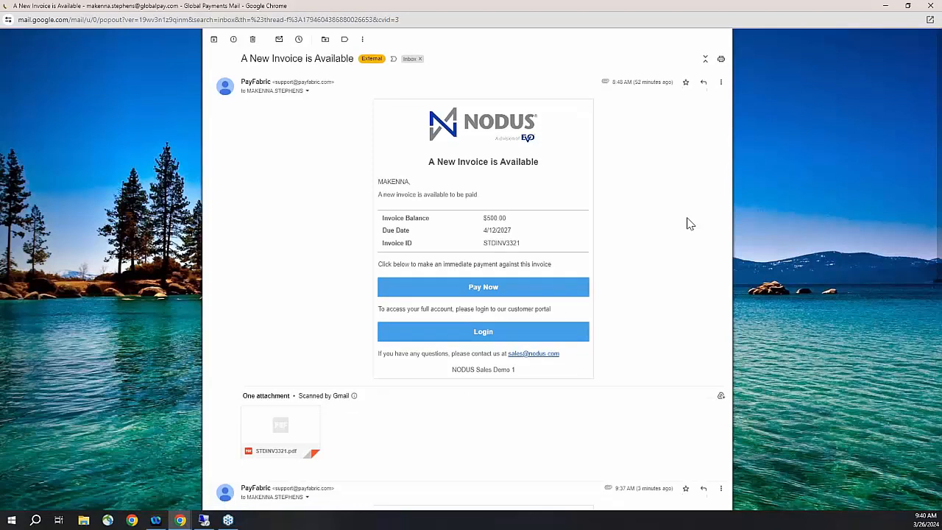
- Look over the invoice e-mail and switch to the PayFabric customer portal's login page in the remote browser
scroll(688, 223, down, 1)
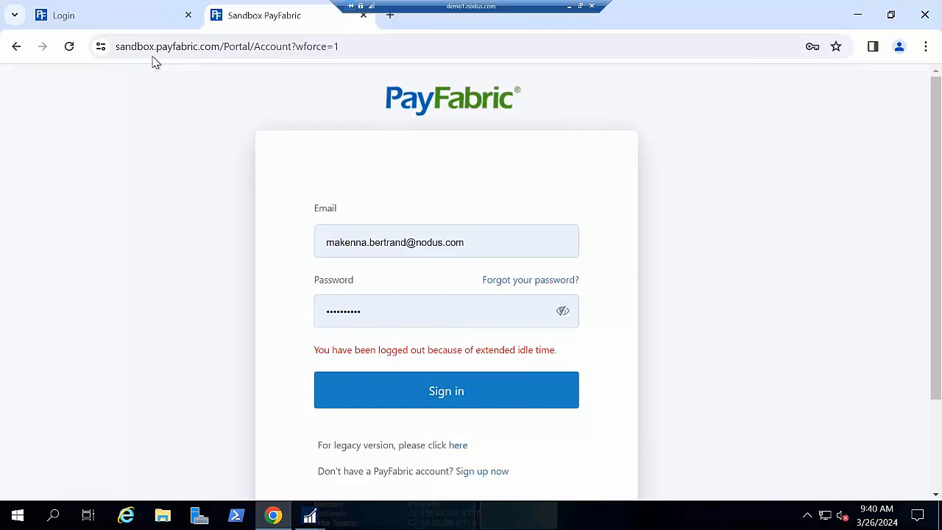
click(129, 13)
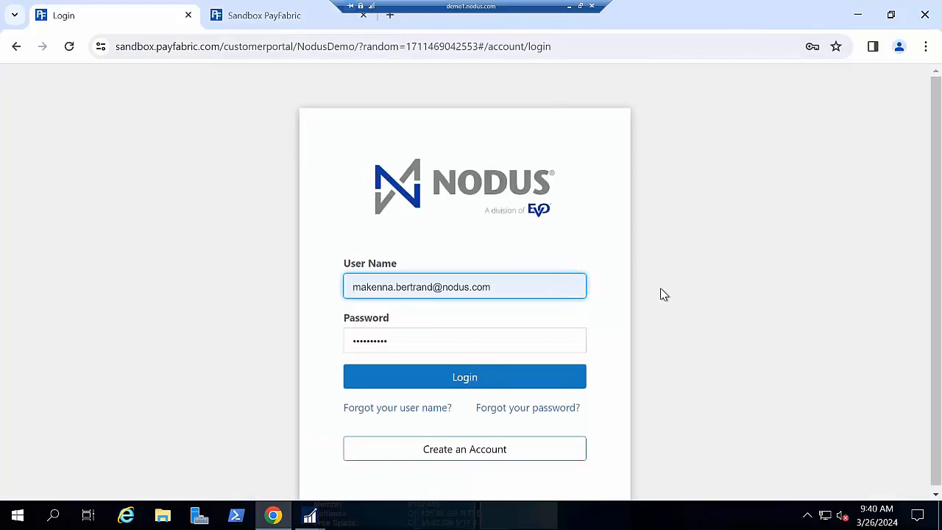
text(-)
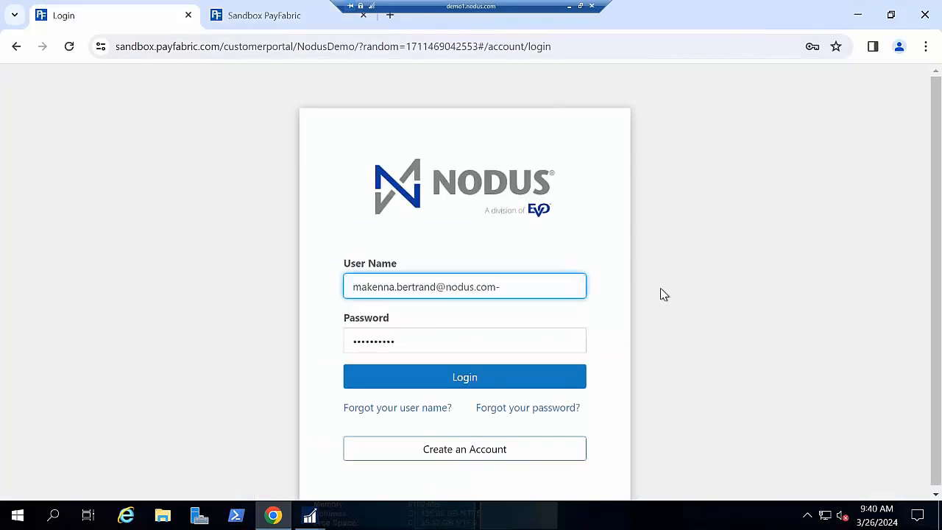
key(BackSpace)
click(782, 168)
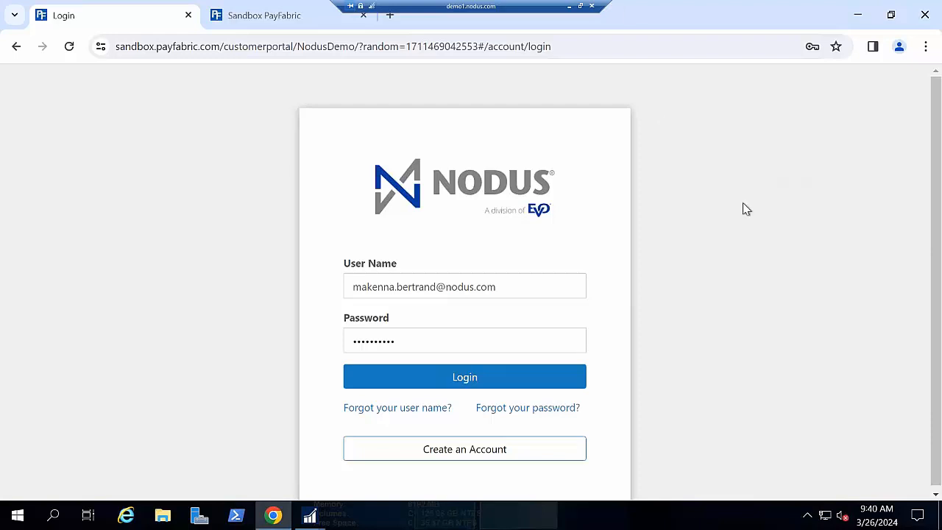
scroll(764, 224, down, 1)
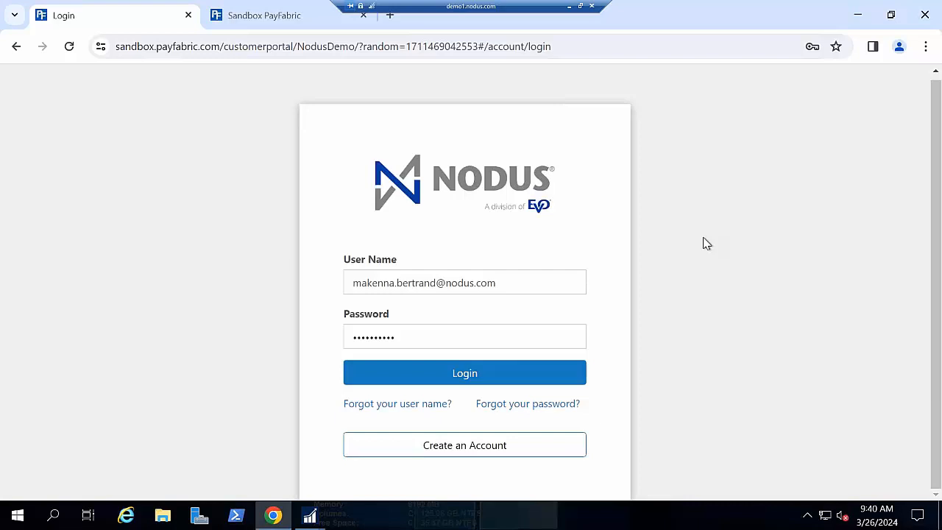
click(548, 278)
click(754, 229)
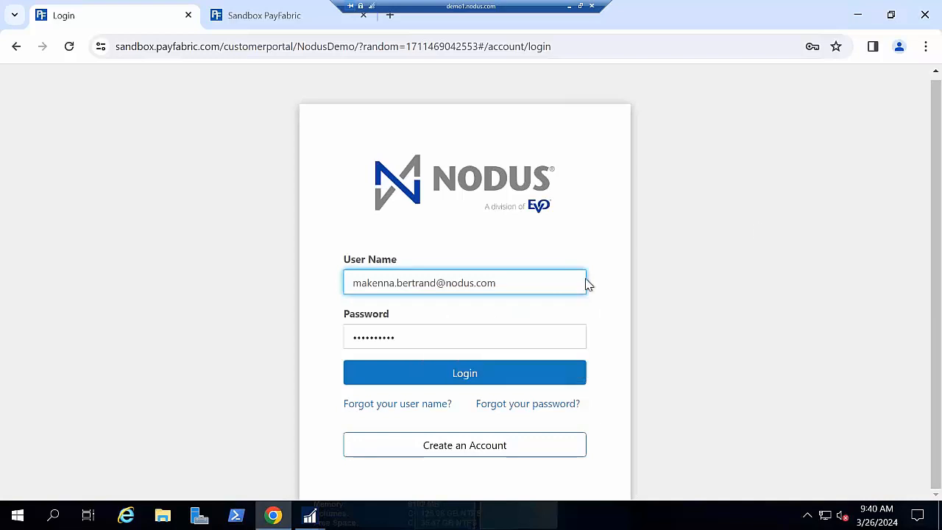
- Log in to the customer portal with the saved demo account's user name and password
click(564, 284)
key(ctrl+a)
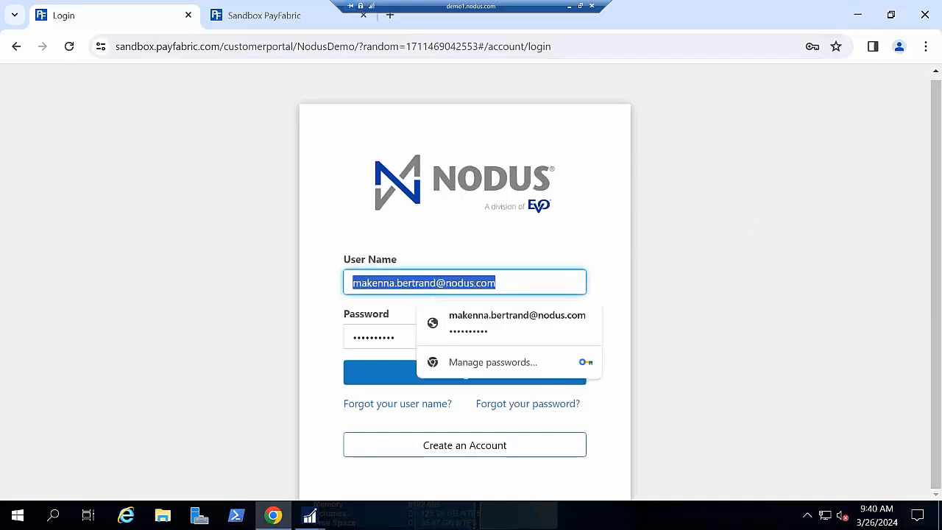
text(M)
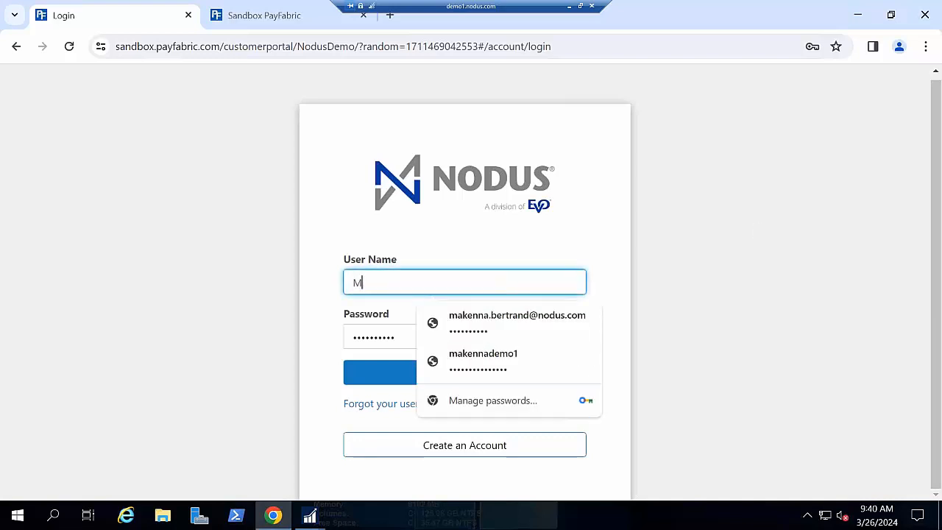
click(530, 353)
click(557, 378)
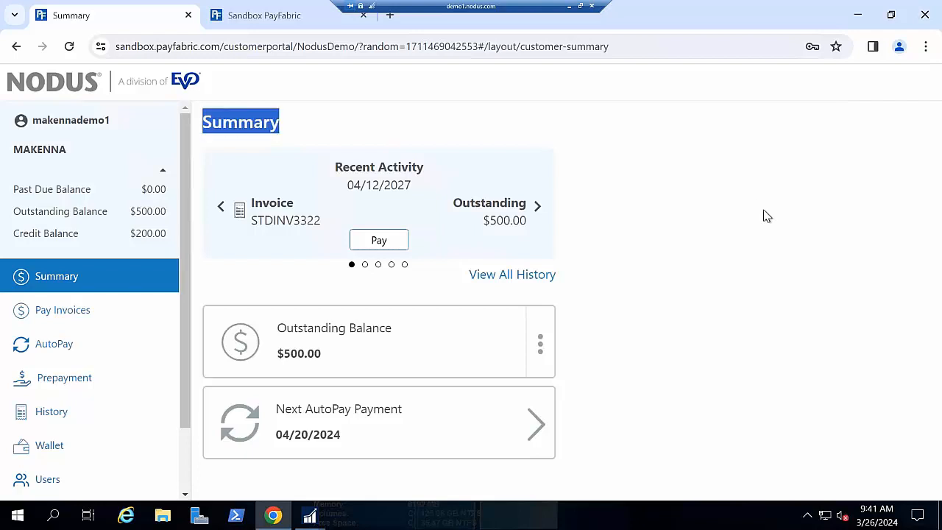
- Reduce the browser zoom of the portal page by two levels
click(924, 49)
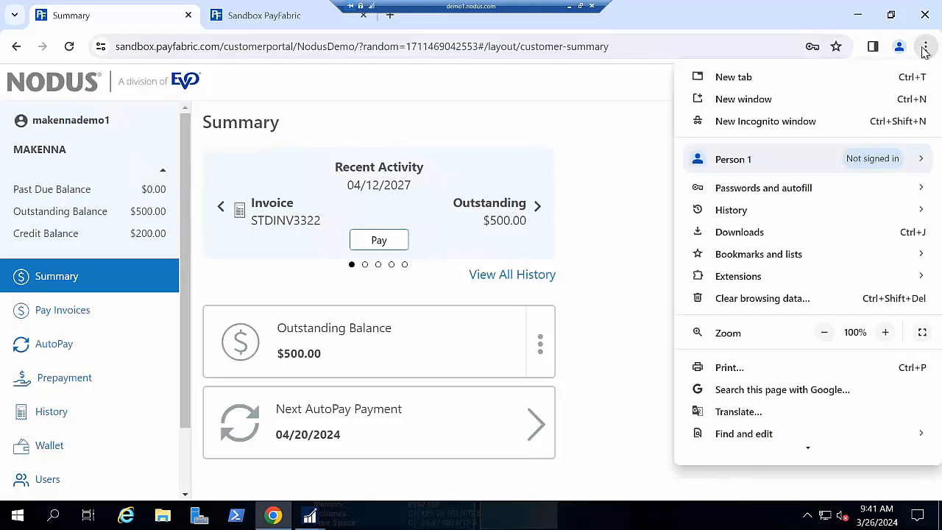
click(824, 332)
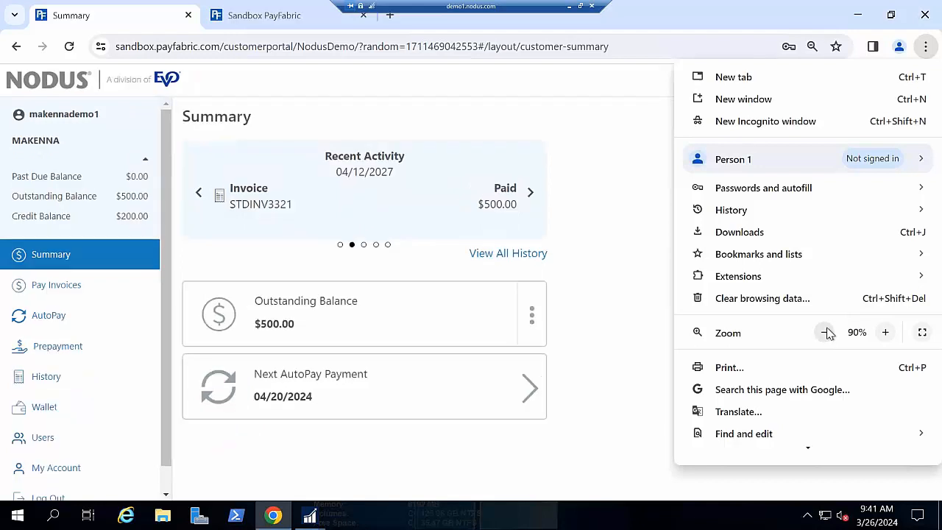
click(826, 333)
click(606, 425)
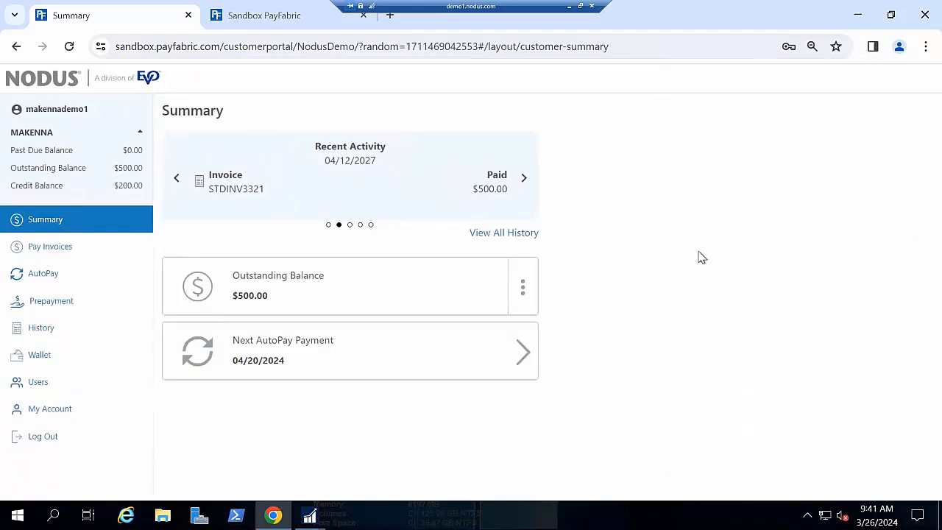
- Open the Pay Invoices page, examine the details of invoice STDINV3322, and return to the invoice list
click(99, 252)
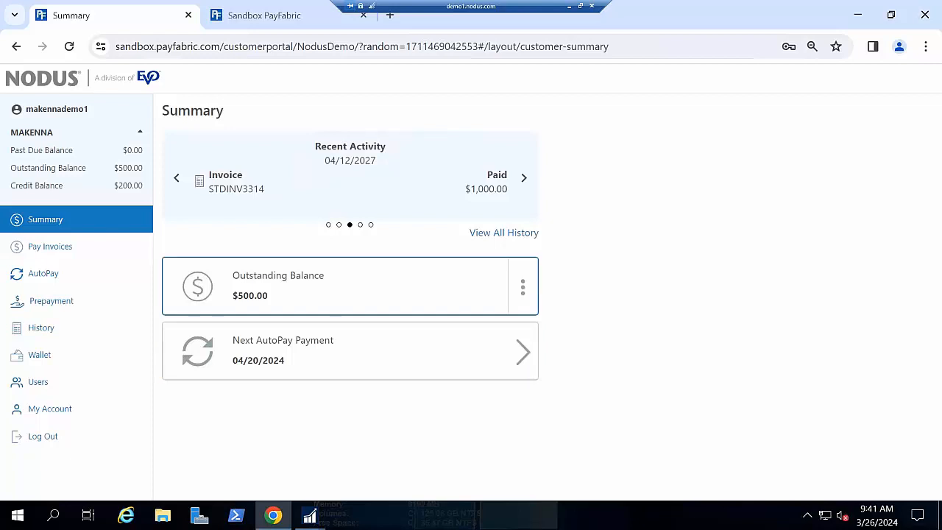
click(115, 252)
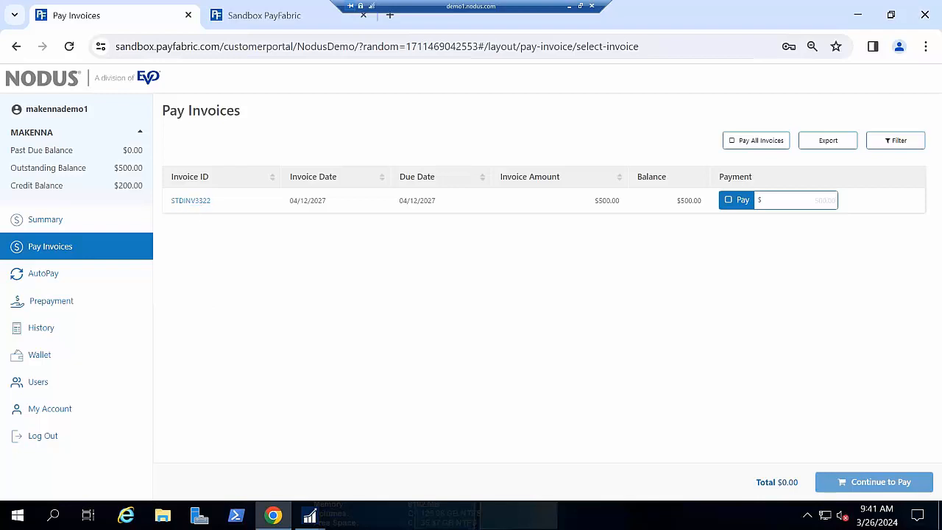
click(190, 200)
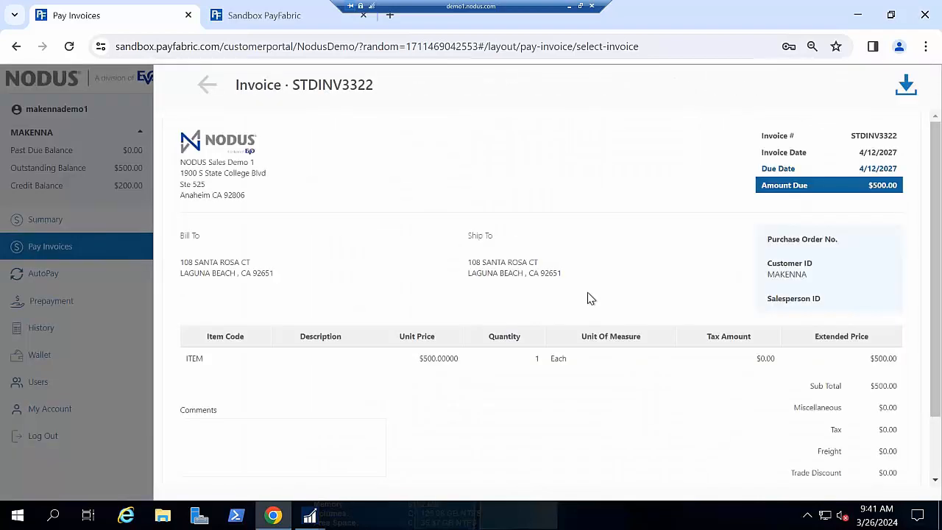
scroll(585, 294, down, 1)
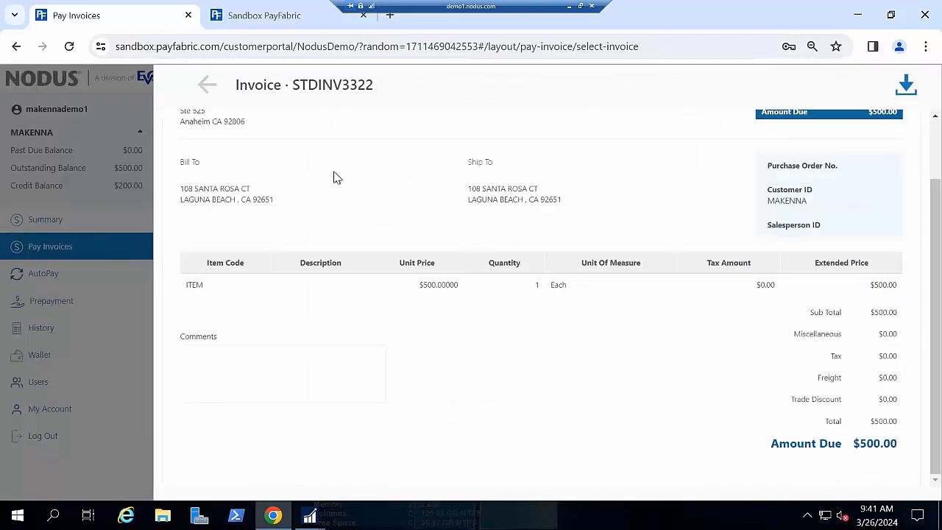
click(212, 88)
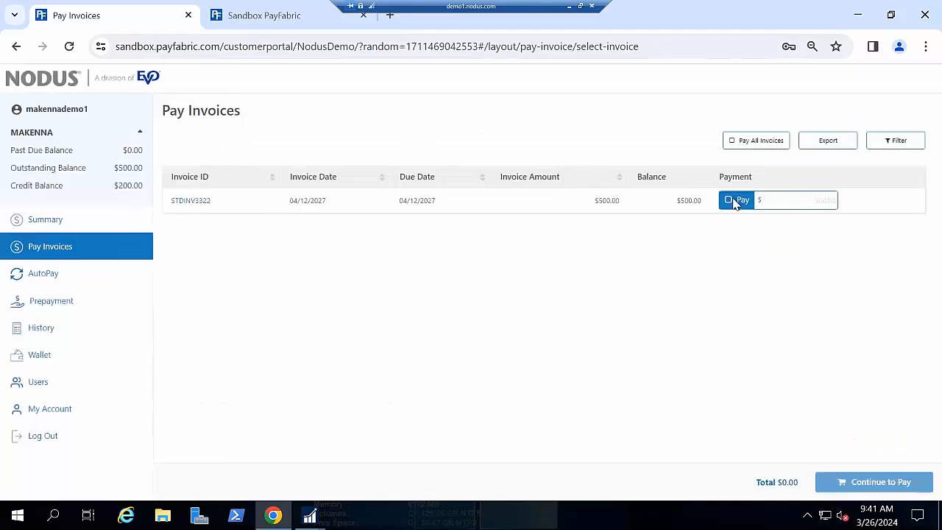
- Select invoice STDINV3322 for payment, set its payment amount to $100.00, and continue to the payment page
click(736, 200)
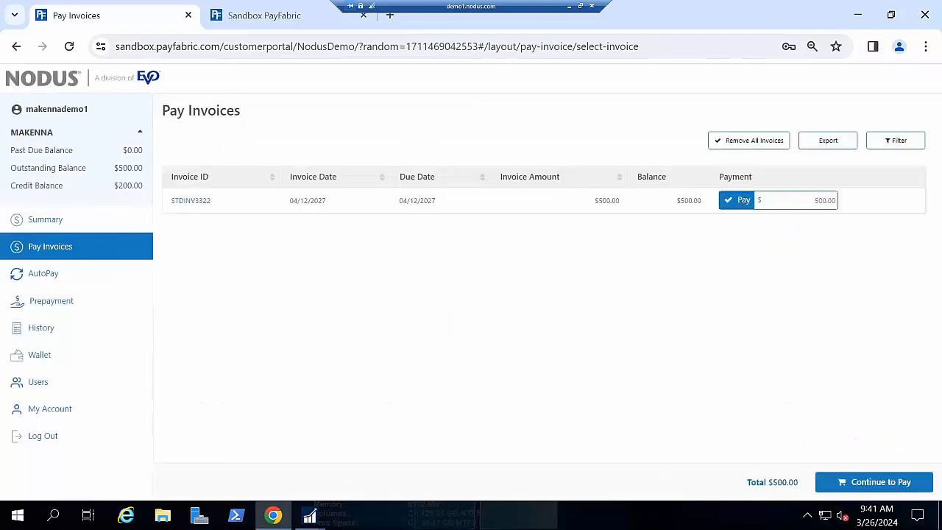
click(789, 197)
key(BackSpace)
key(Tab)
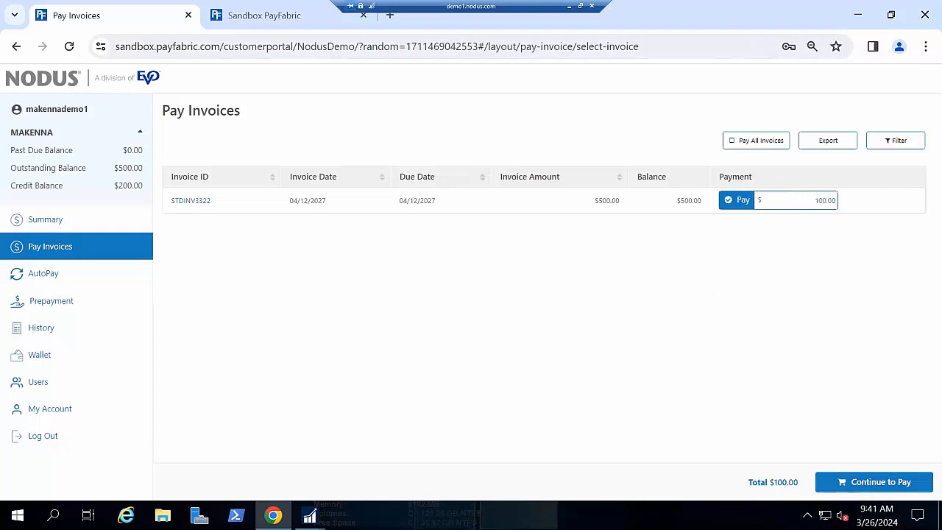
click(828, 484)
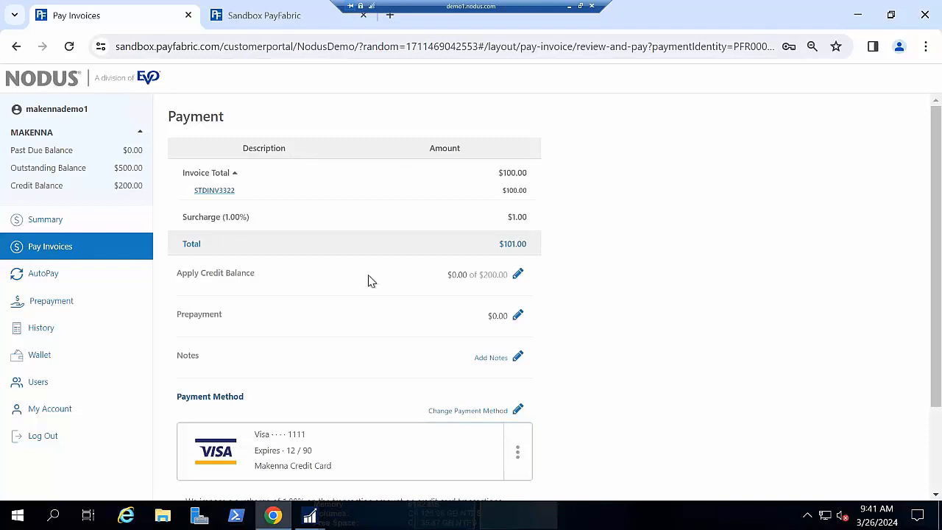
- Change the payment method to the saved eCheck, and check the prepayment amount option without adding a prepayment
scroll(367, 279, down, 1)
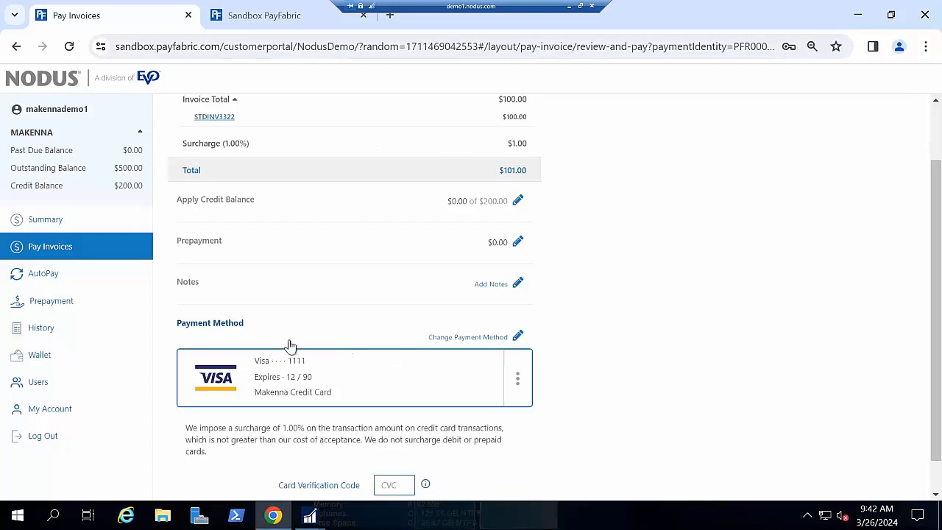
click(517, 377)
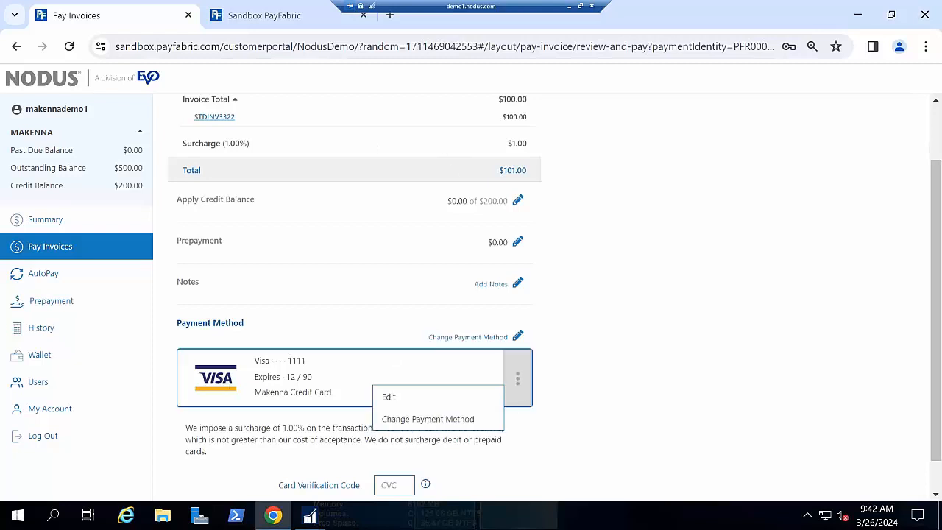
click(457, 418)
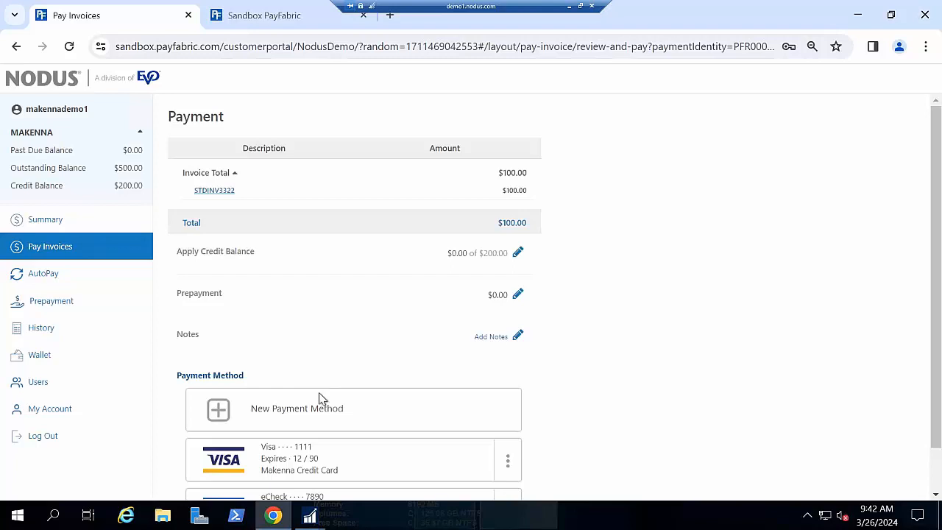
scroll(345, 471, down, 1)
click(370, 451)
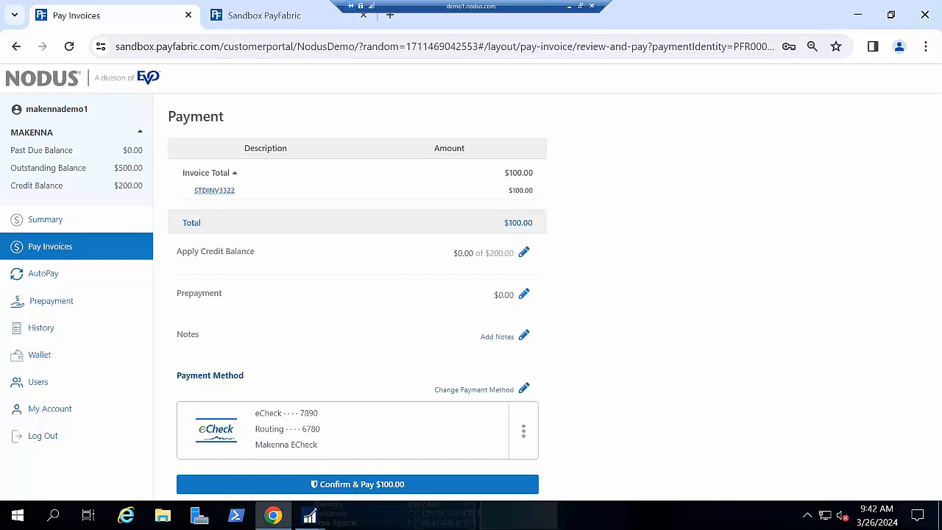
click(524, 294)
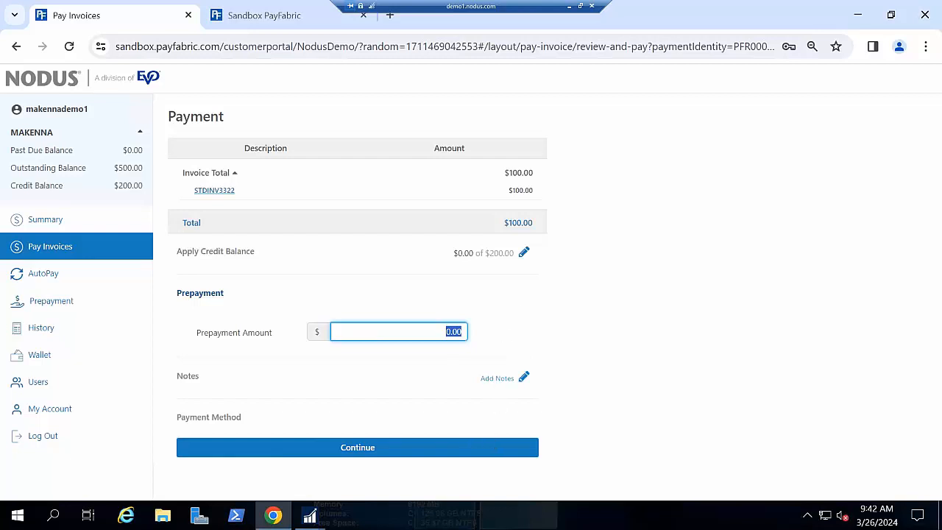
click(493, 446)
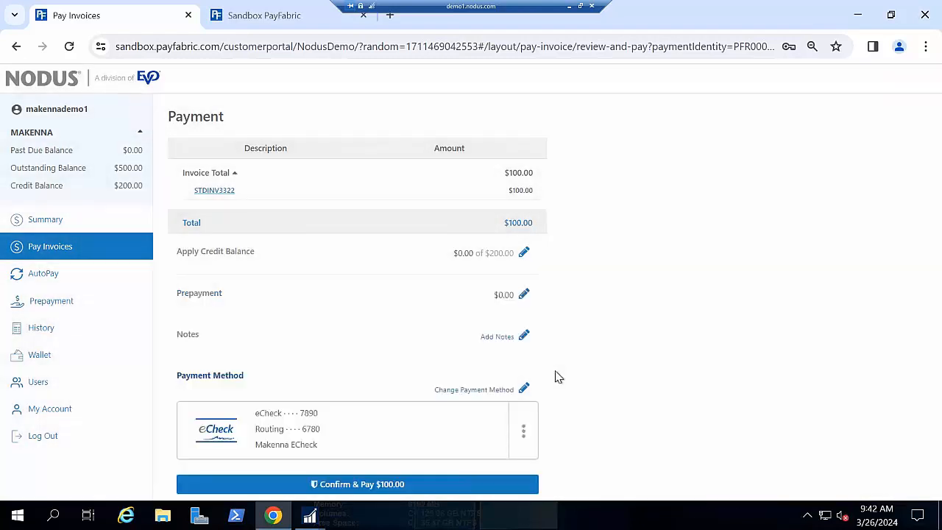
- Confirm the $100.00 payment and highlight the payment ID on its receipt
click(347, 483)
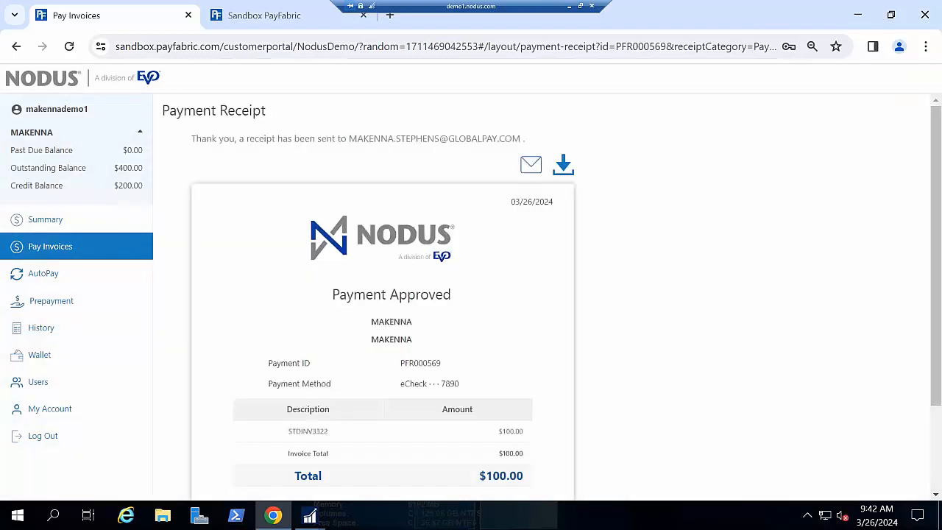
scroll(526, 265, down, 1)
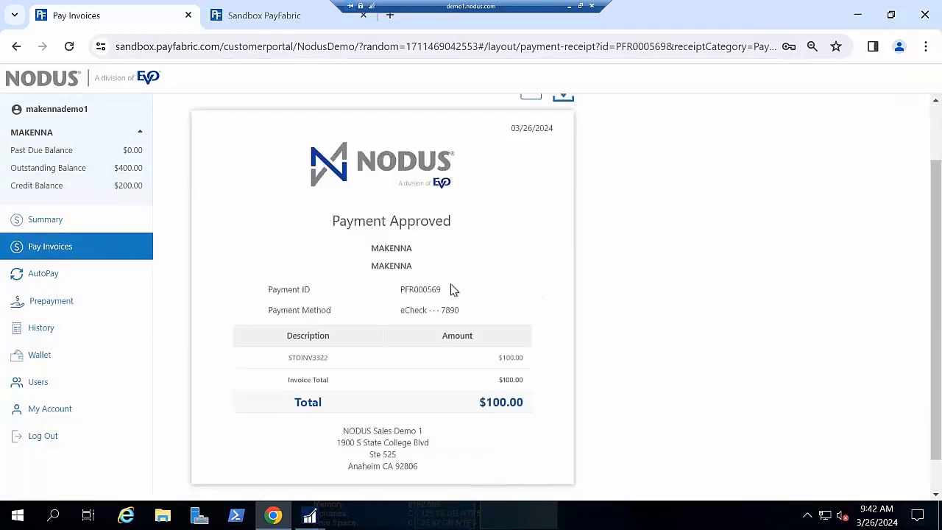
double_click(420, 290)
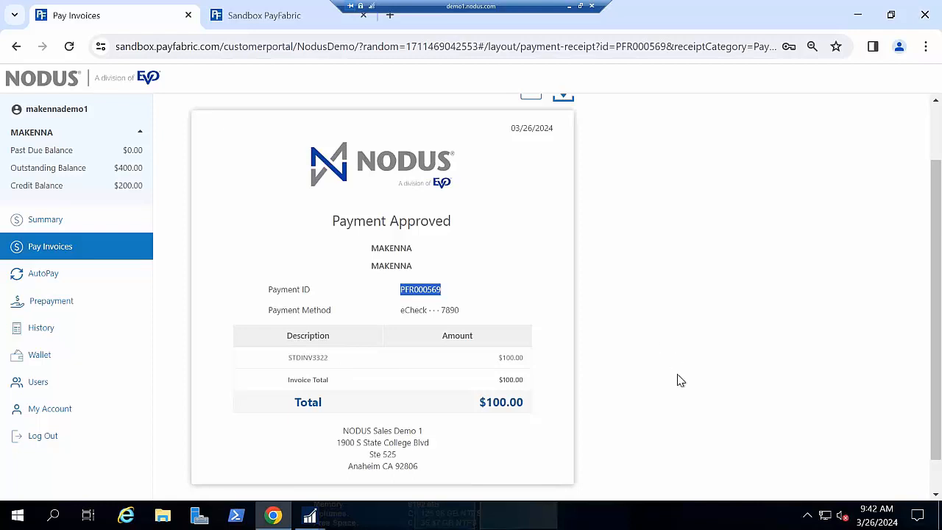
- Cancel the customer's existing AutoPay and confirm the cancellation
click(74, 275)
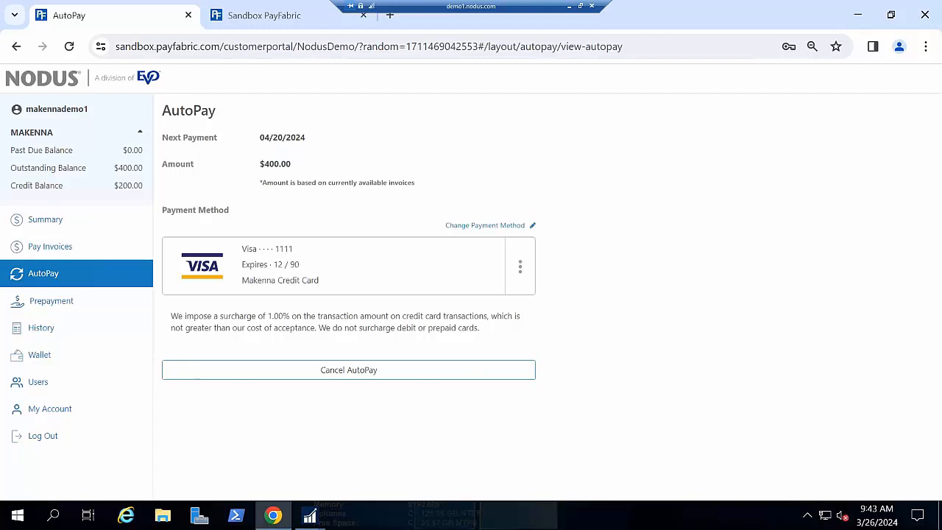
click(348, 369)
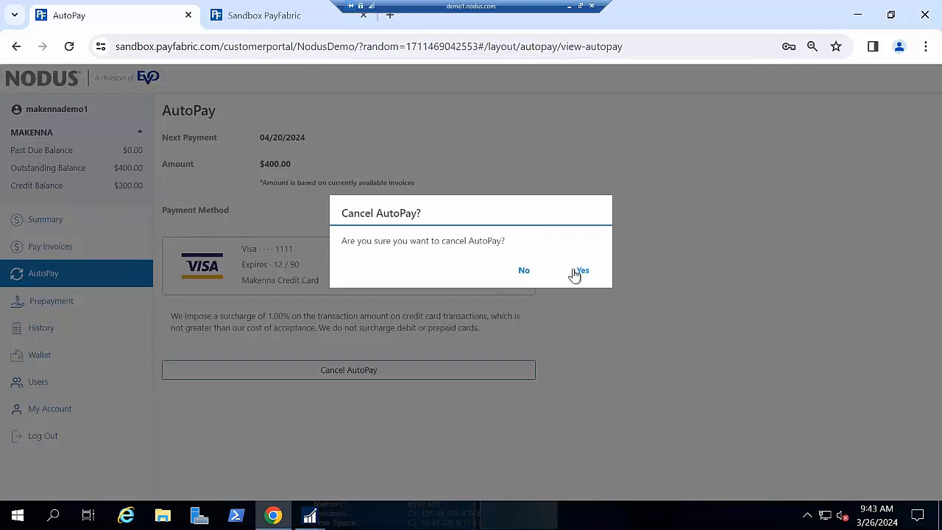
click(578, 272)
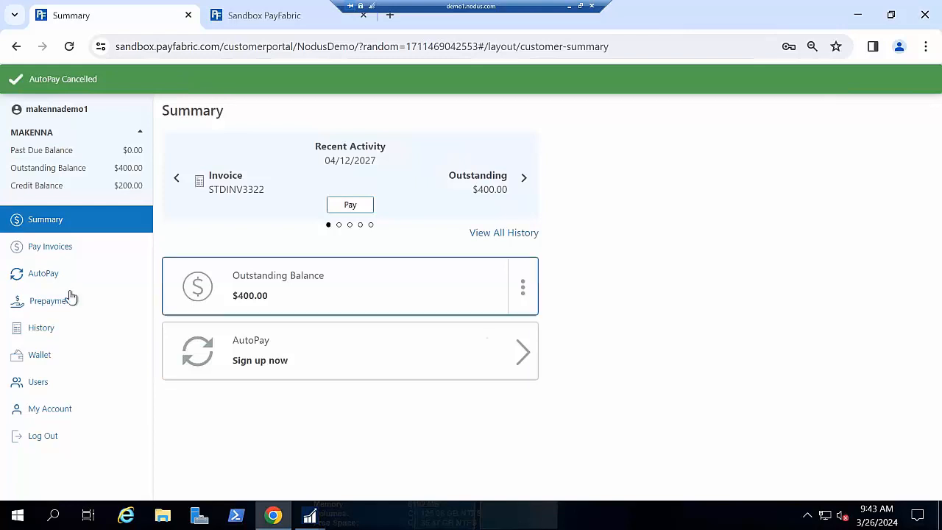
- Review the AutoPay options and the Monthly AutoPay activation form, and look at the Prepayment page
click(69, 282)
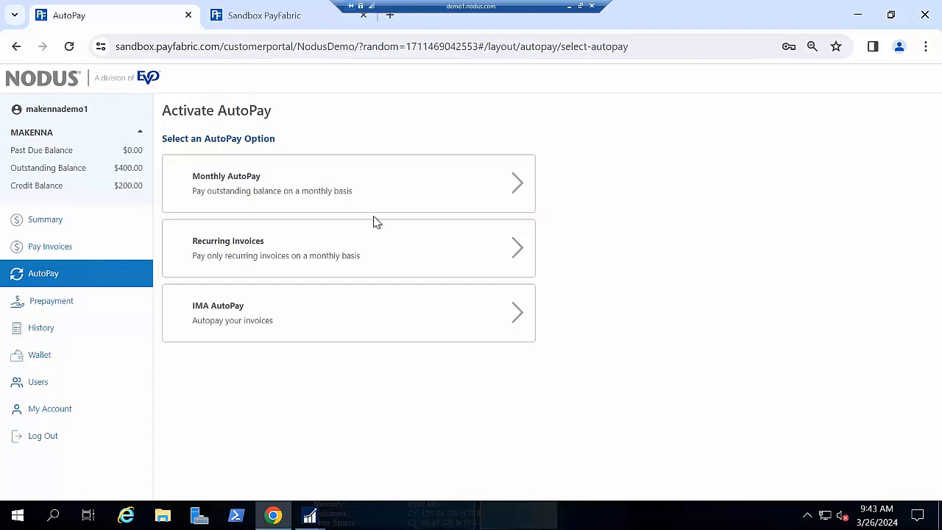
click(390, 189)
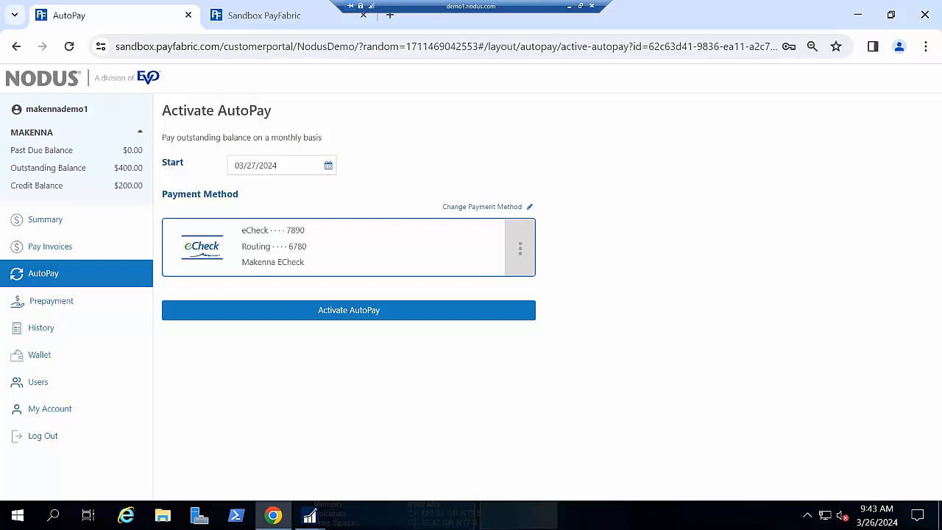
click(87, 304)
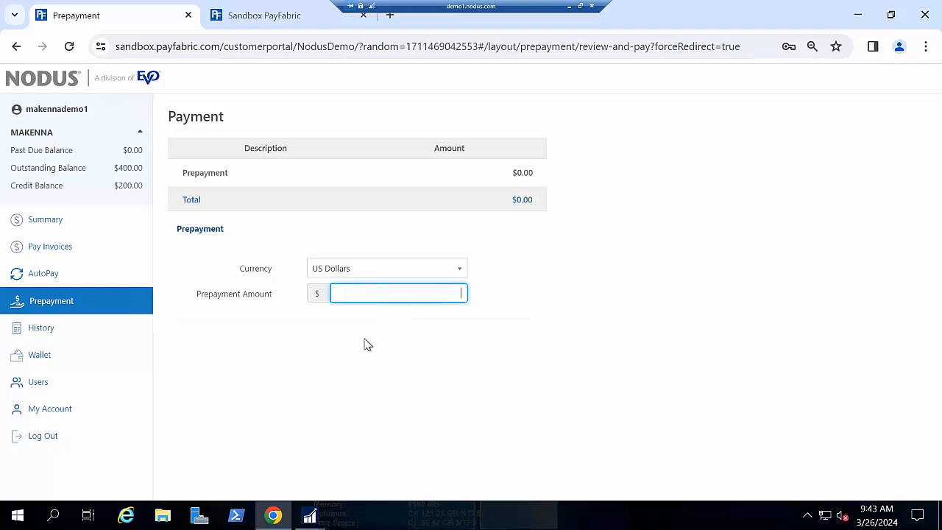
- Leave the unfinished prepayment for the document History, and examine its filters for document ID, type, date and amount
click(44, 327)
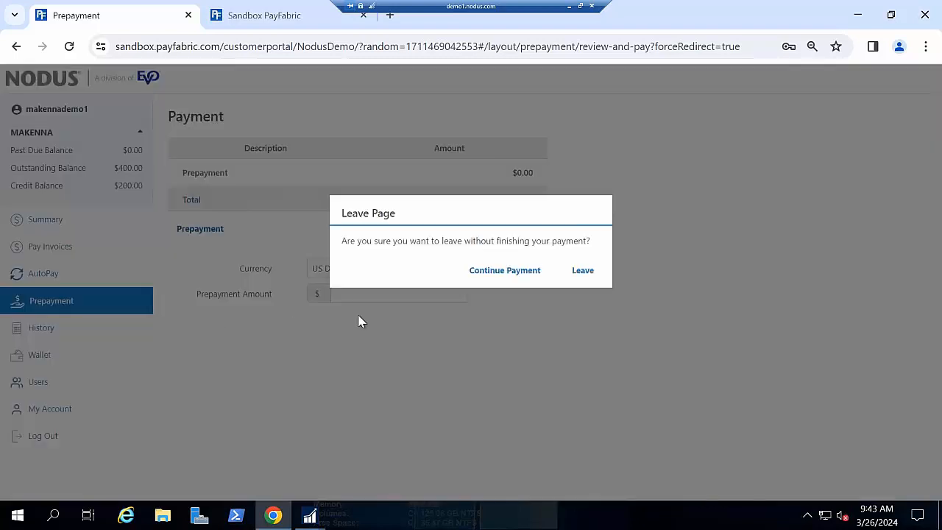
click(580, 273)
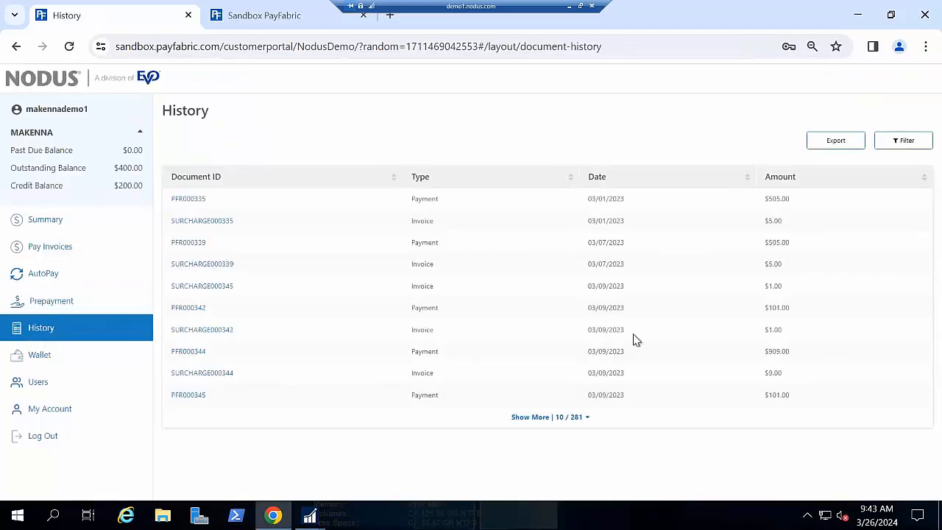
click(906, 141)
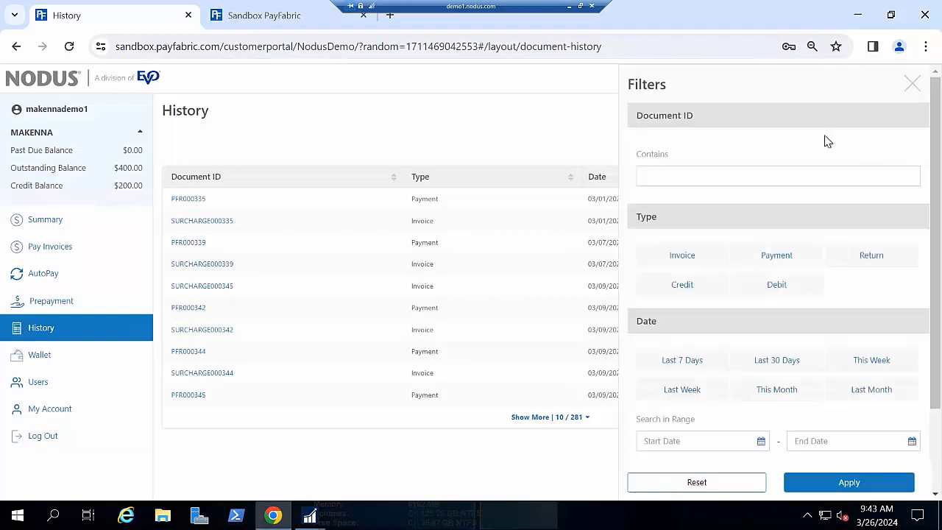
scroll(743, 315, down, 1)
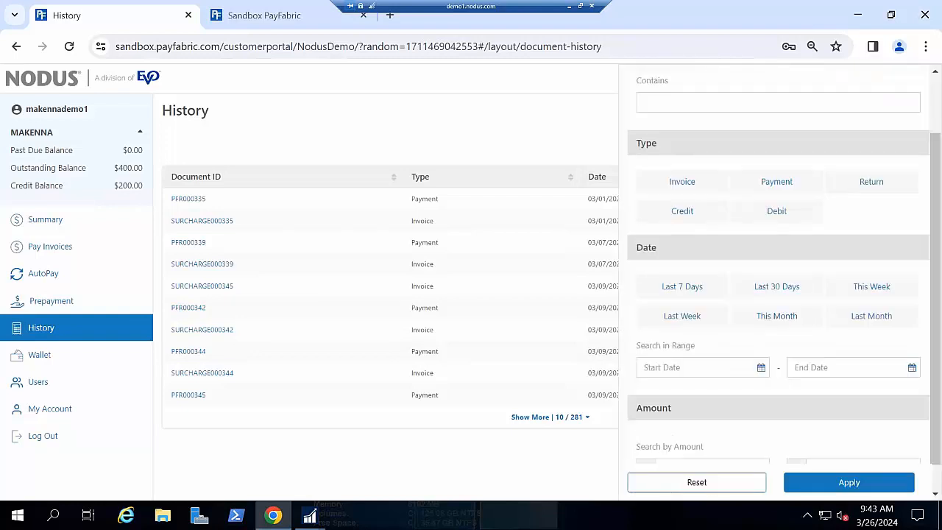
scroll(783, 280, down, 1)
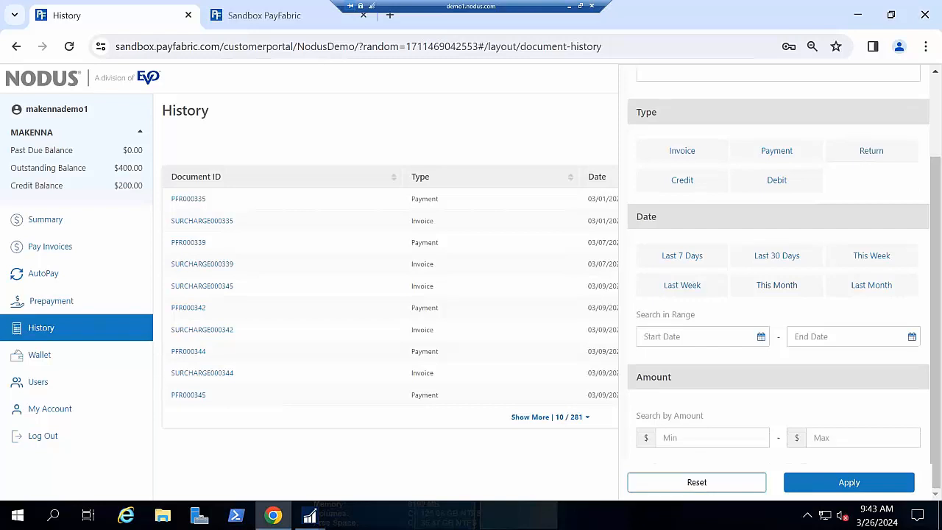
scroll(883, 177, up, 2)
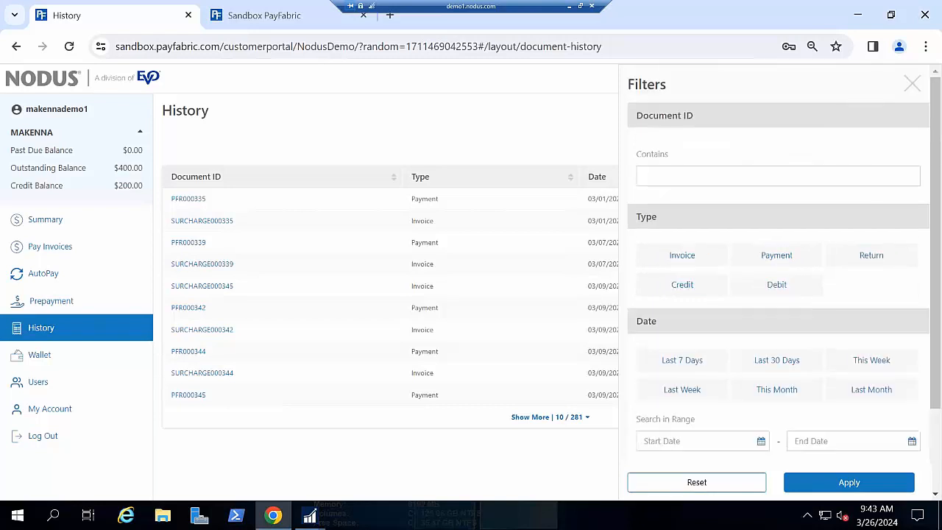
- Review the customer's Wallet and the permission options in the New User form, leaving the form without inviting anyone
click(913, 87)
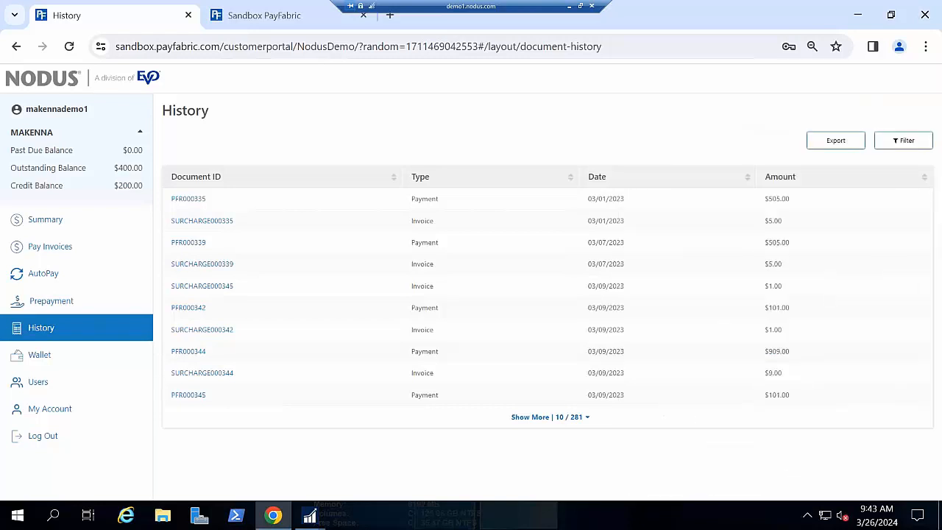
click(88, 354)
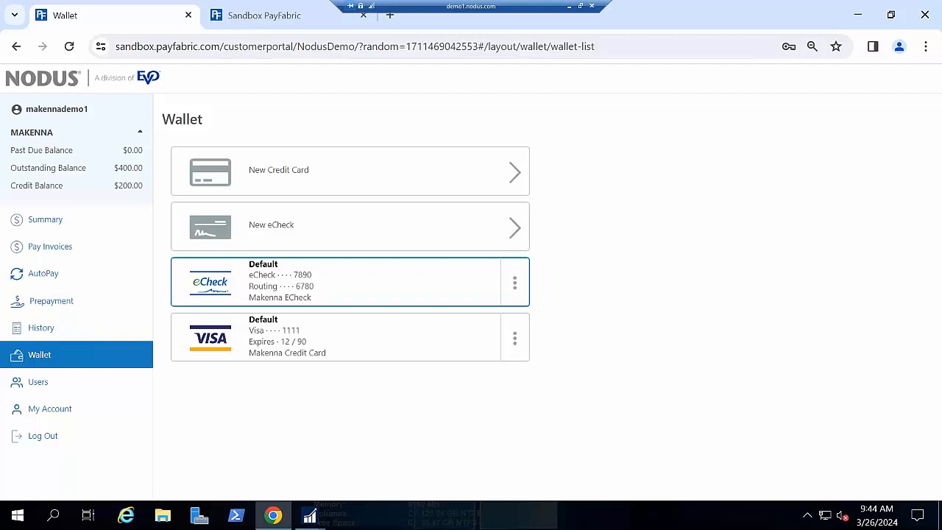
click(79, 386)
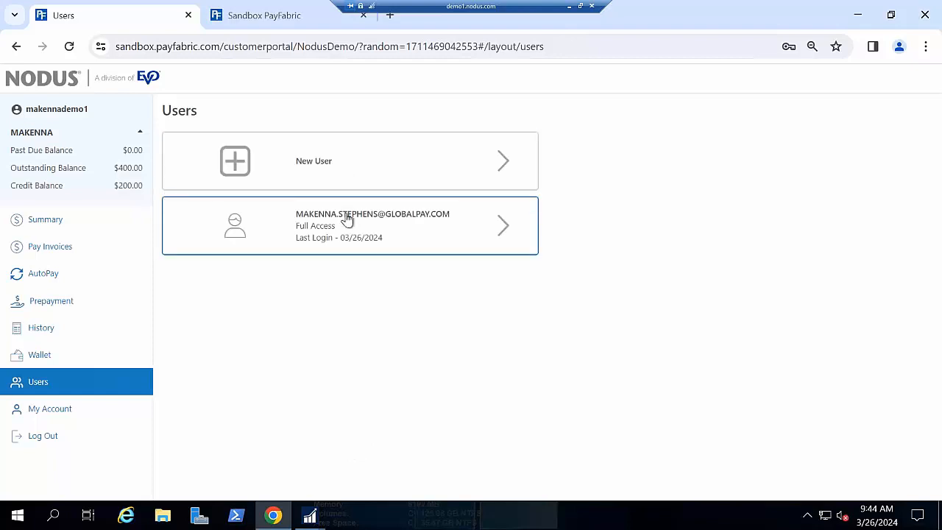
click(362, 177)
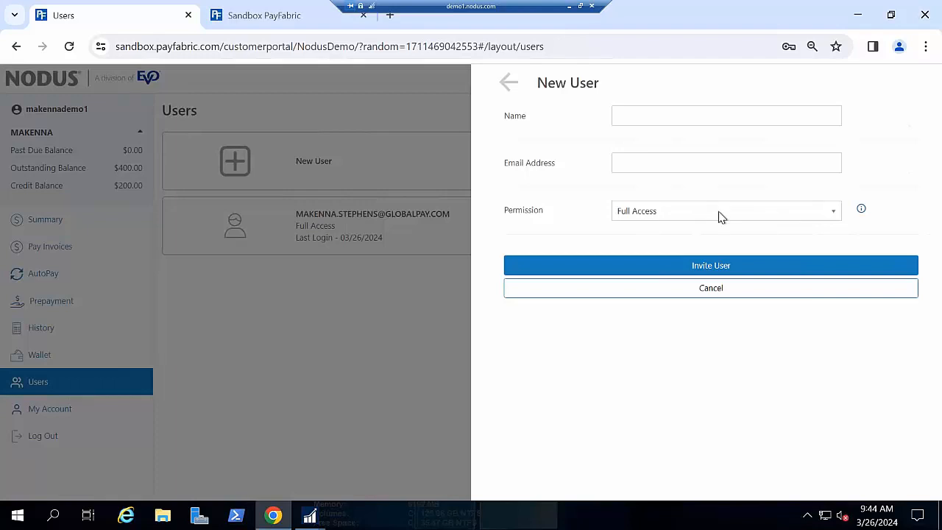
click(717, 213)
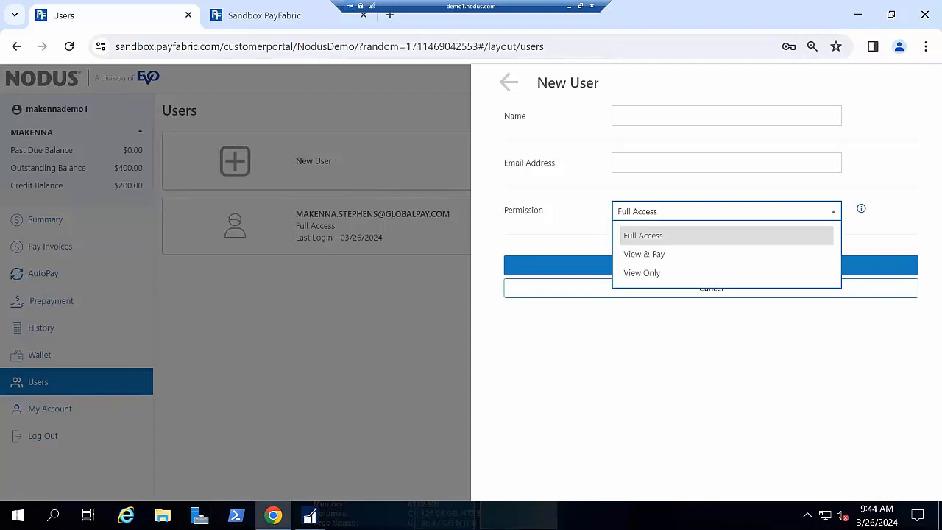
click(375, 380)
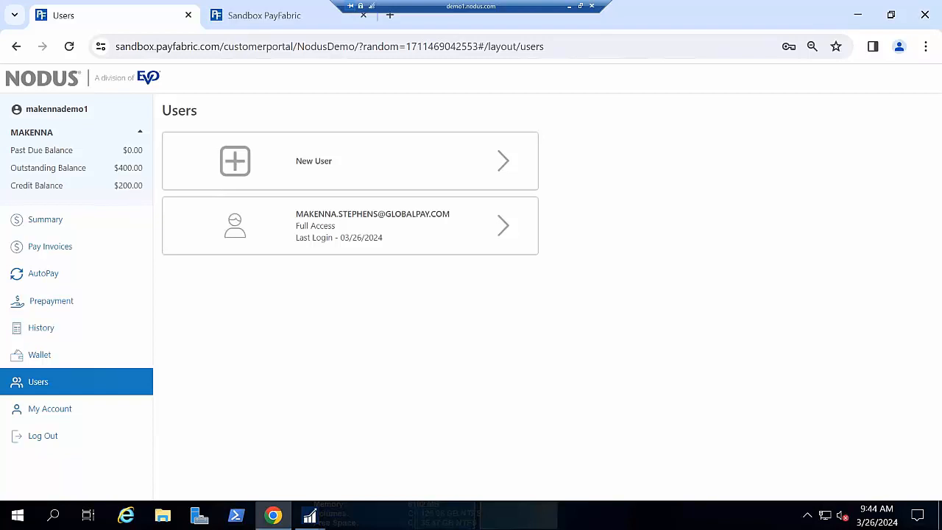
- Switch to the Sandbox PayFabric portal, sign in with the saved credentials, and open the Receivables service
click(270, 18)
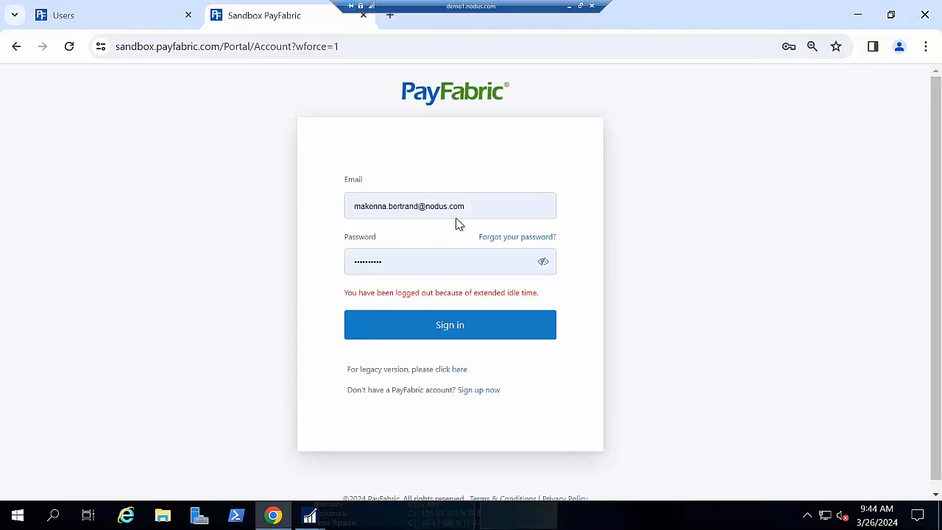
click(467, 315)
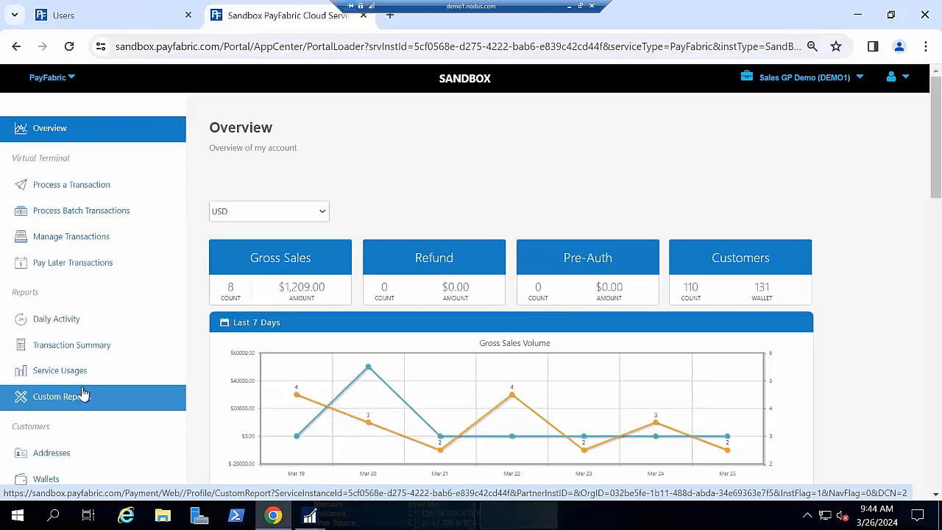
click(67, 78)
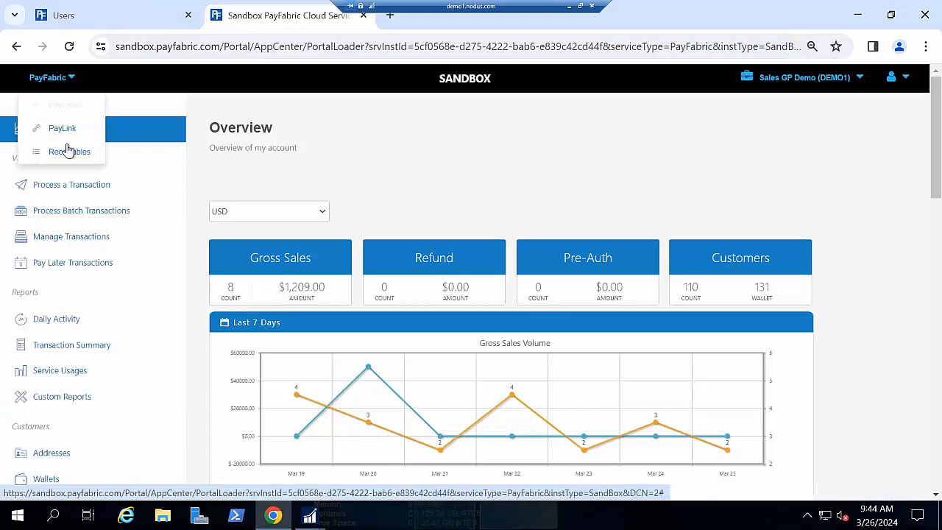
click(68, 150)
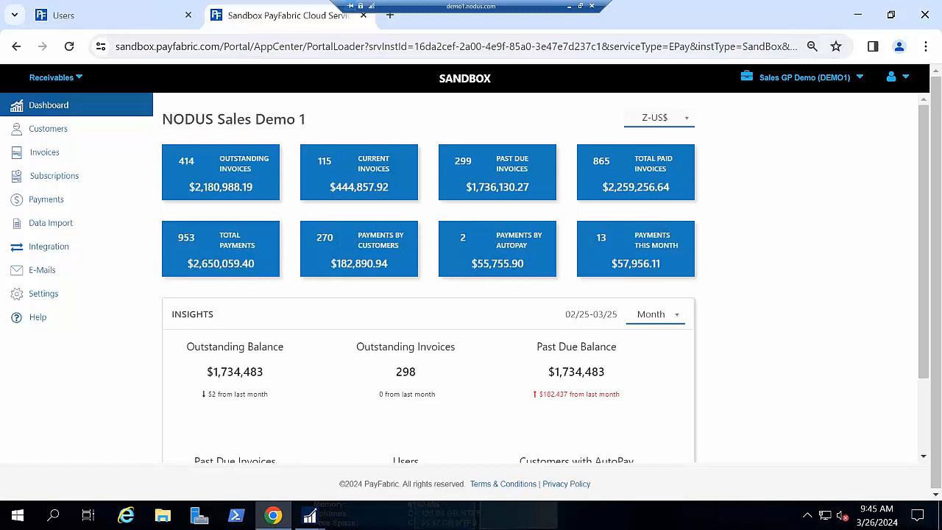
- Open the Receivables customer list and examine the AutoPay and Prepayment actions available for customer AARONFIT0001
click(69, 130)
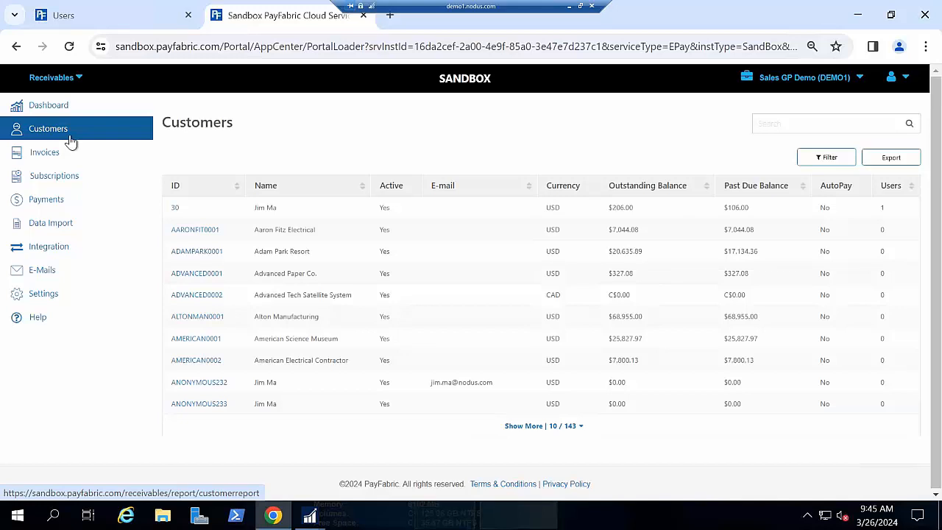
click(195, 229)
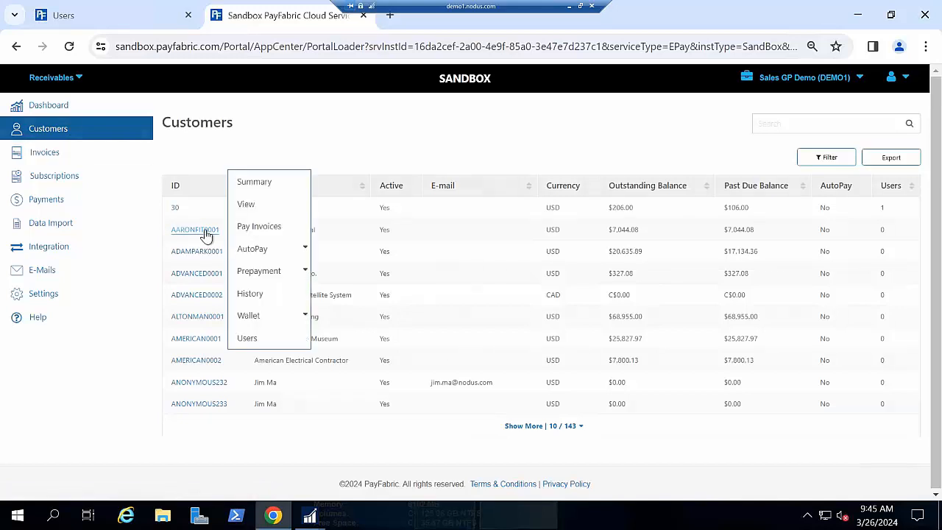
mouse_move(248, 250)
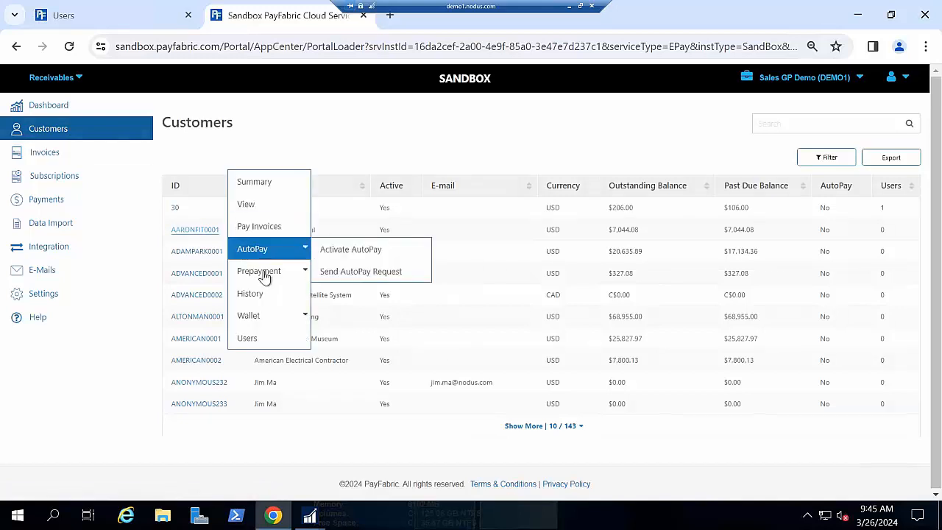
mouse_move(263, 274)
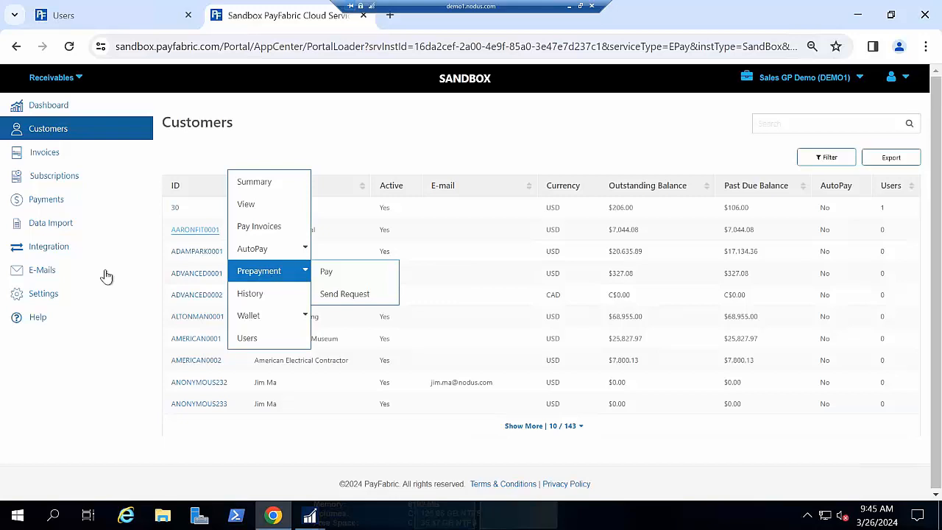
- Start a new AutoPay template from the Receivables settings and examine its Amount options
click(77, 293)
scroll(443, 328, down, 9)
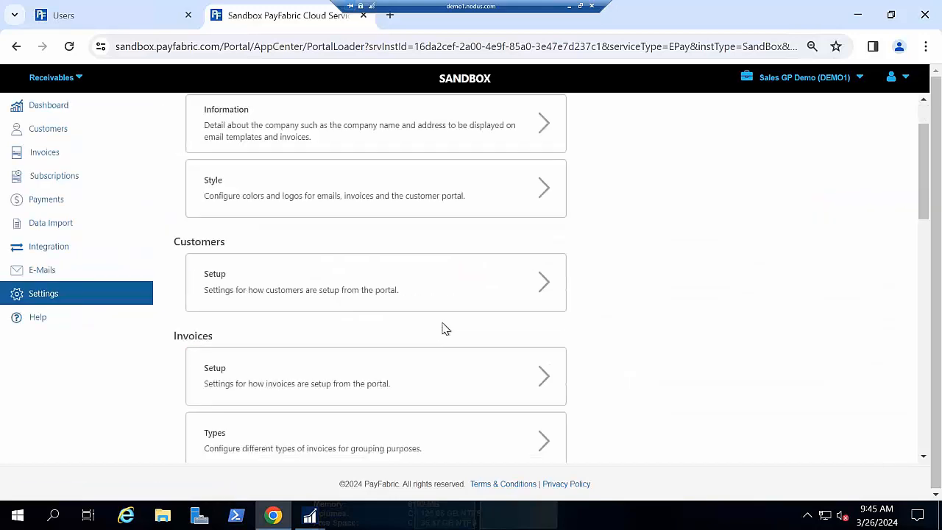
click(477, 416)
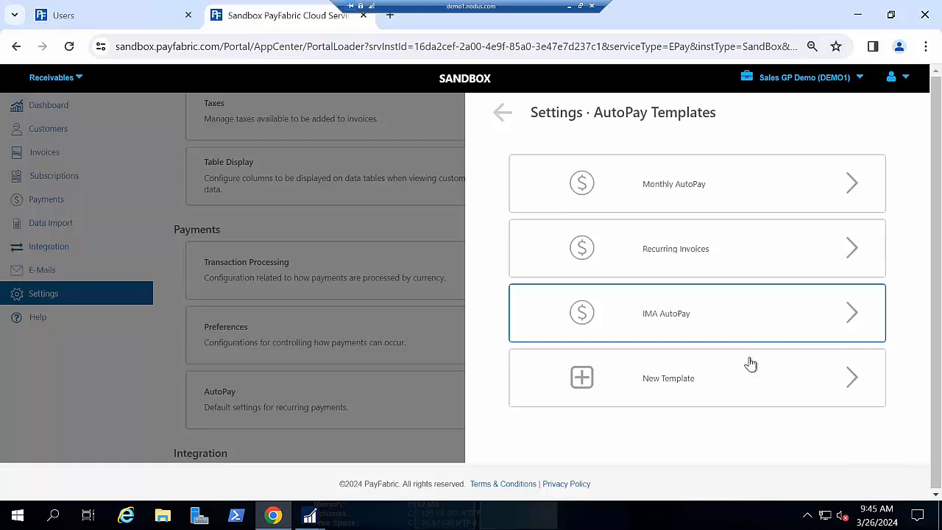
click(668, 377)
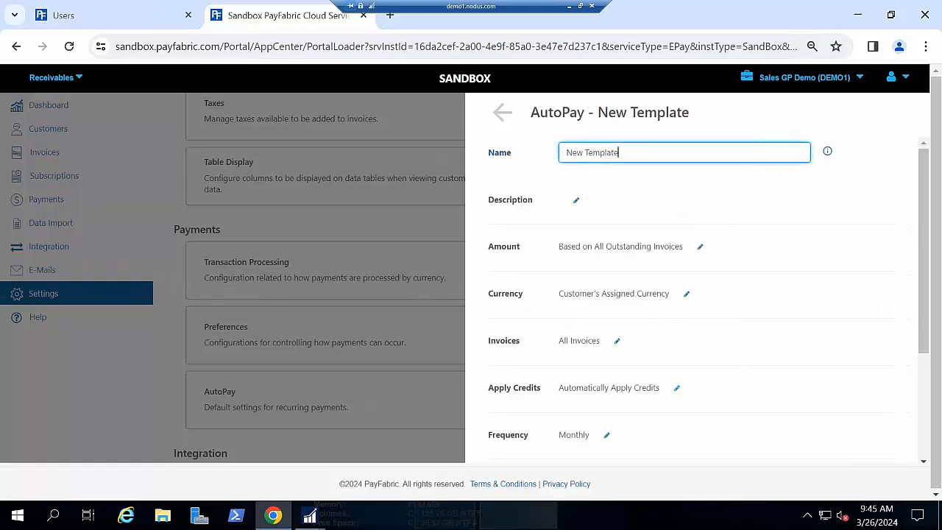
scroll(786, 303, down, 1)
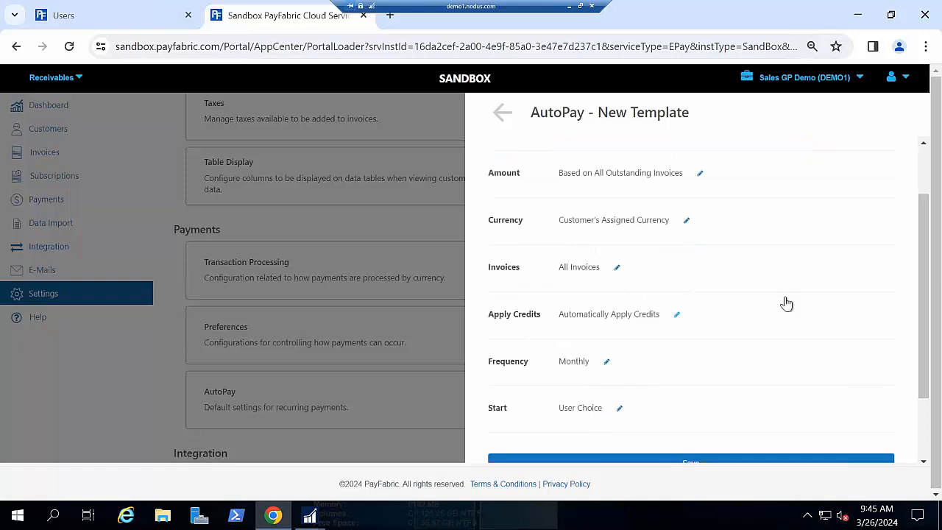
click(697, 178)
click(697, 177)
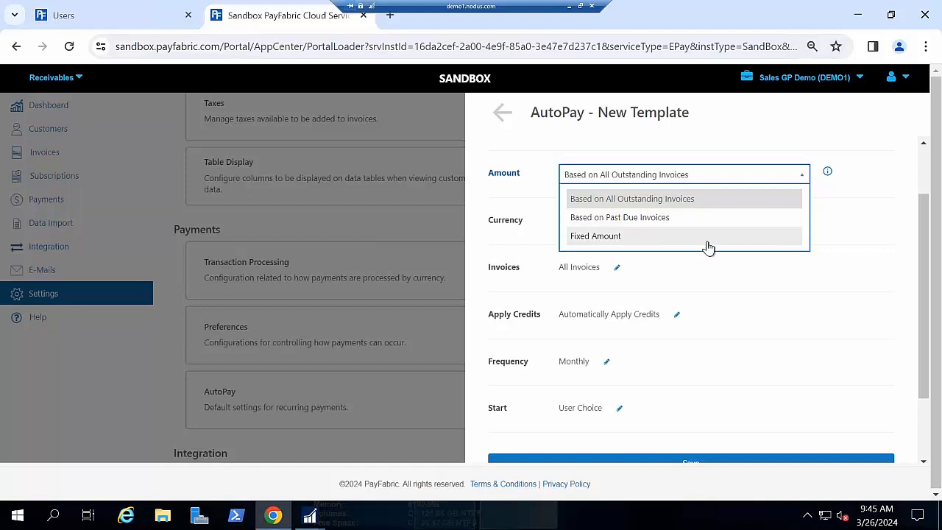
- Try limiting the new AutoPay template to Selected Invoice Types, review the available types, and leave the template with the changes reverted
click(616, 267)
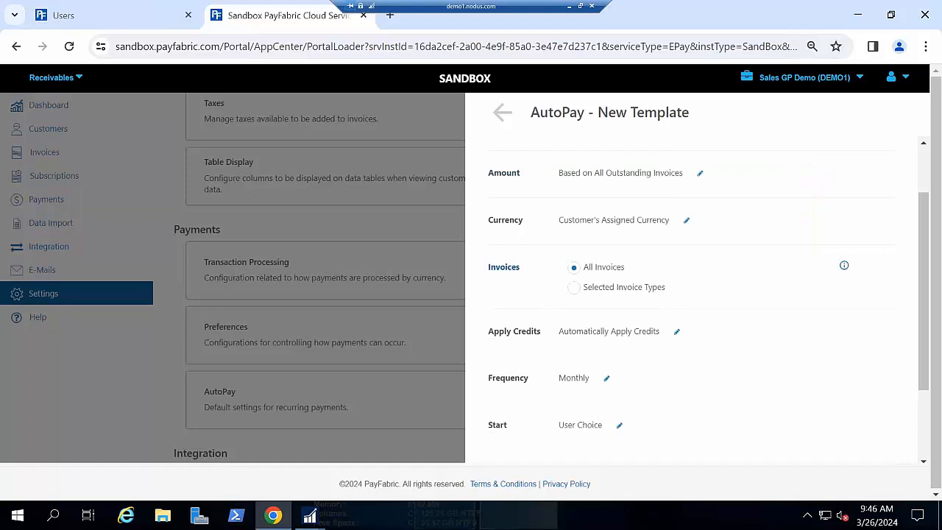
click(575, 290)
click(608, 308)
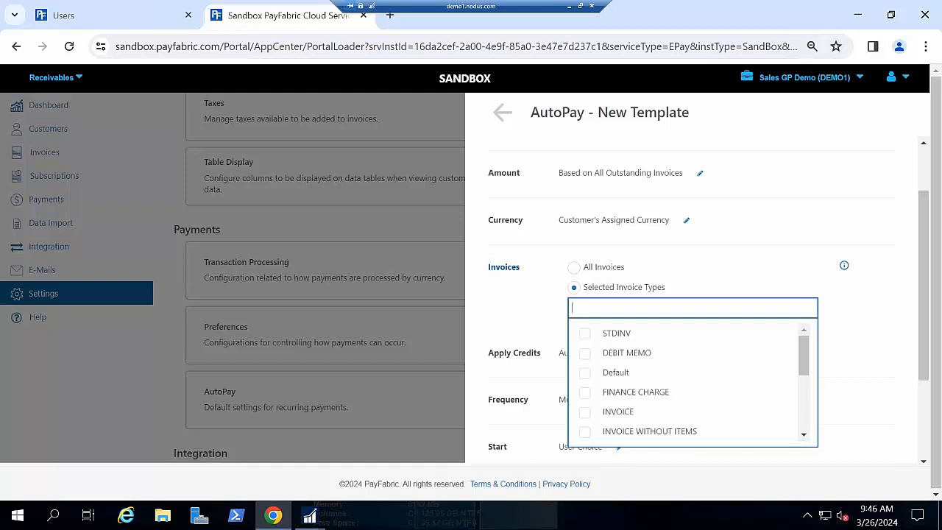
click(541, 310)
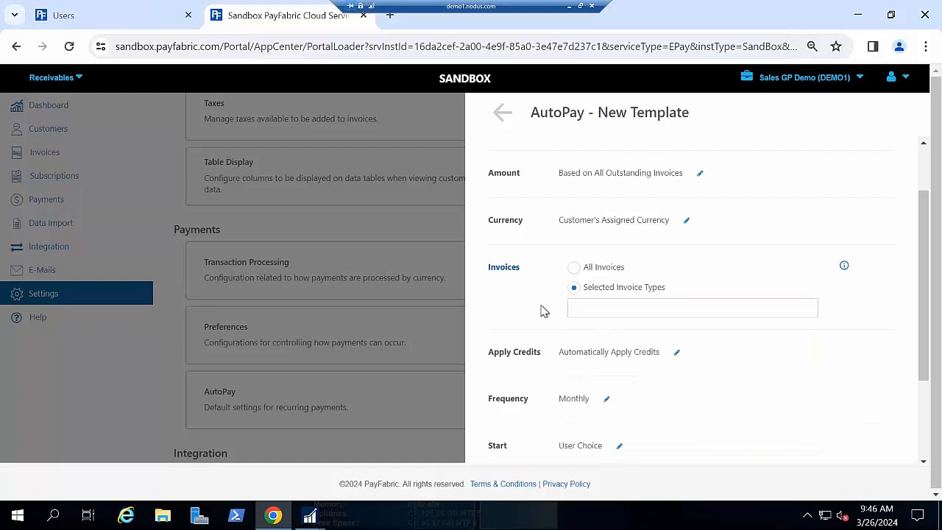
scroll(562, 288, down, 1)
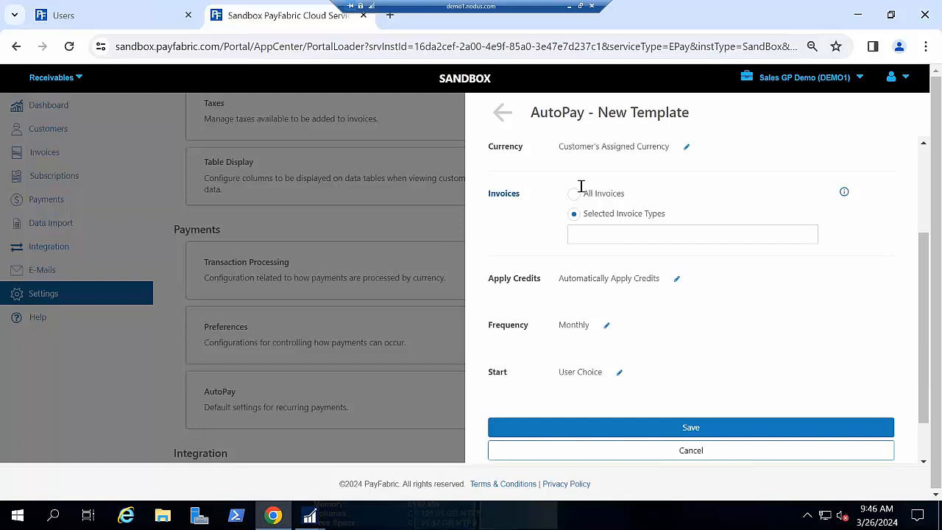
click(505, 114)
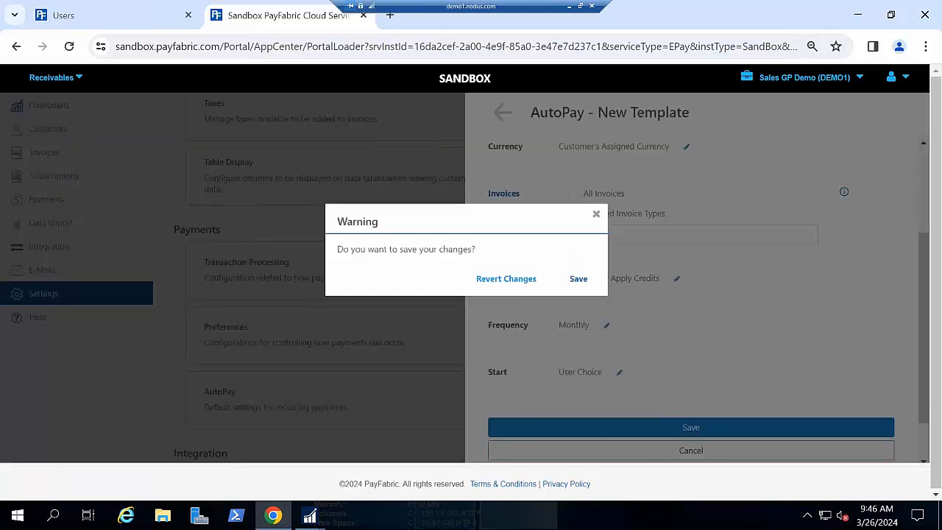
click(506, 278)
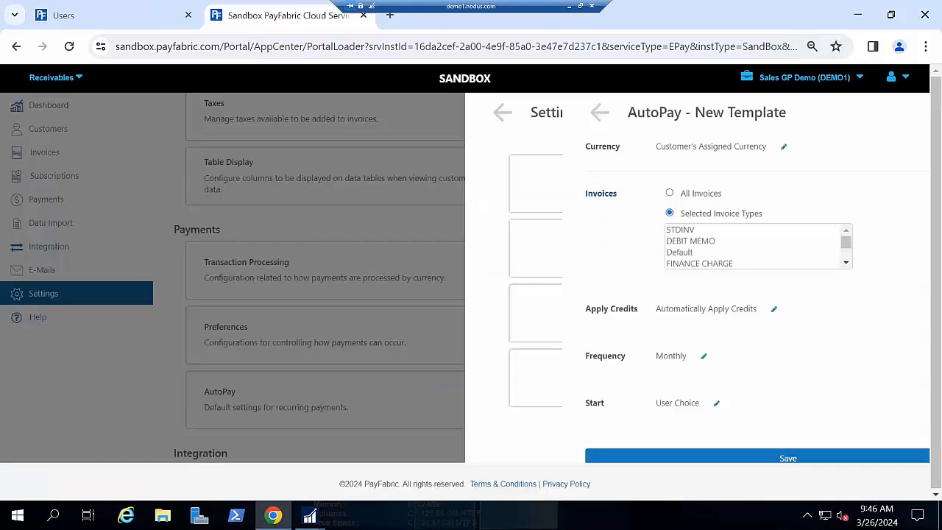
click(500, 112)
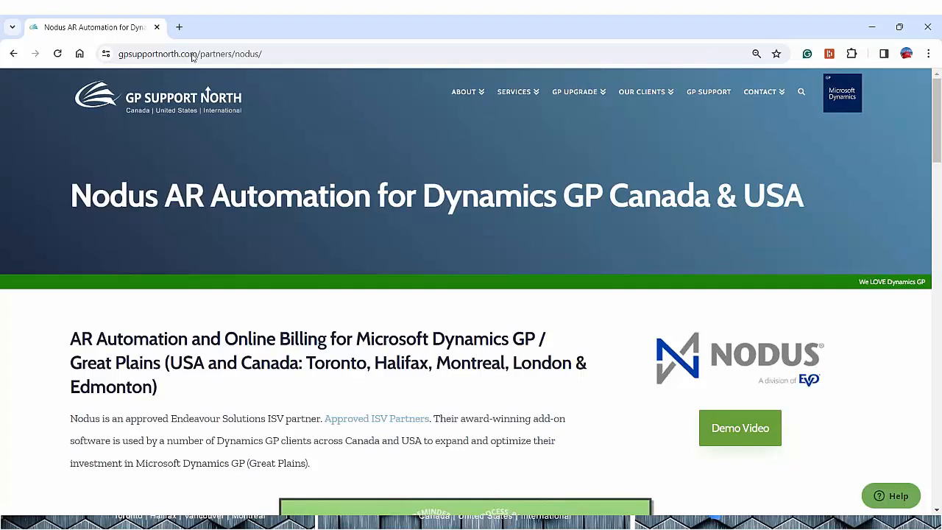
click(366, 223)
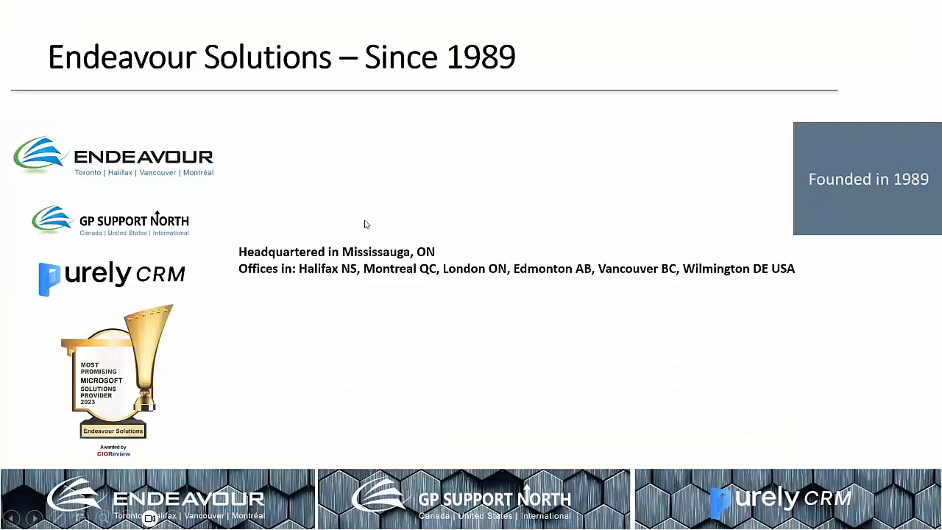